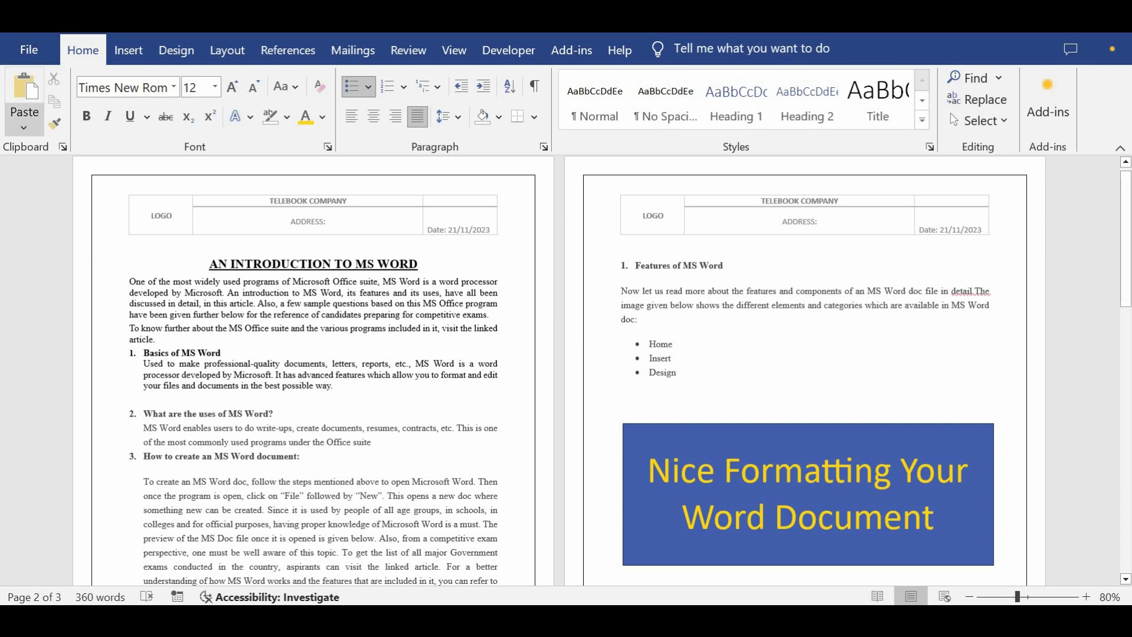
- Create a new blank document, set its window aside and bring the empty Document2 forward
click(29, 49)
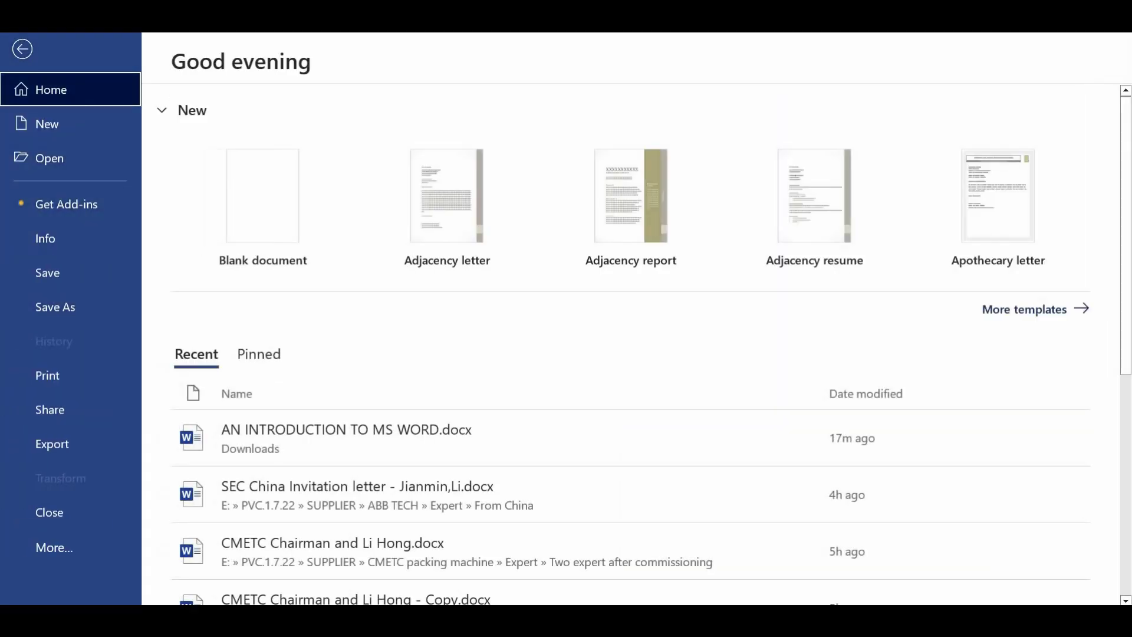
click(47, 123)
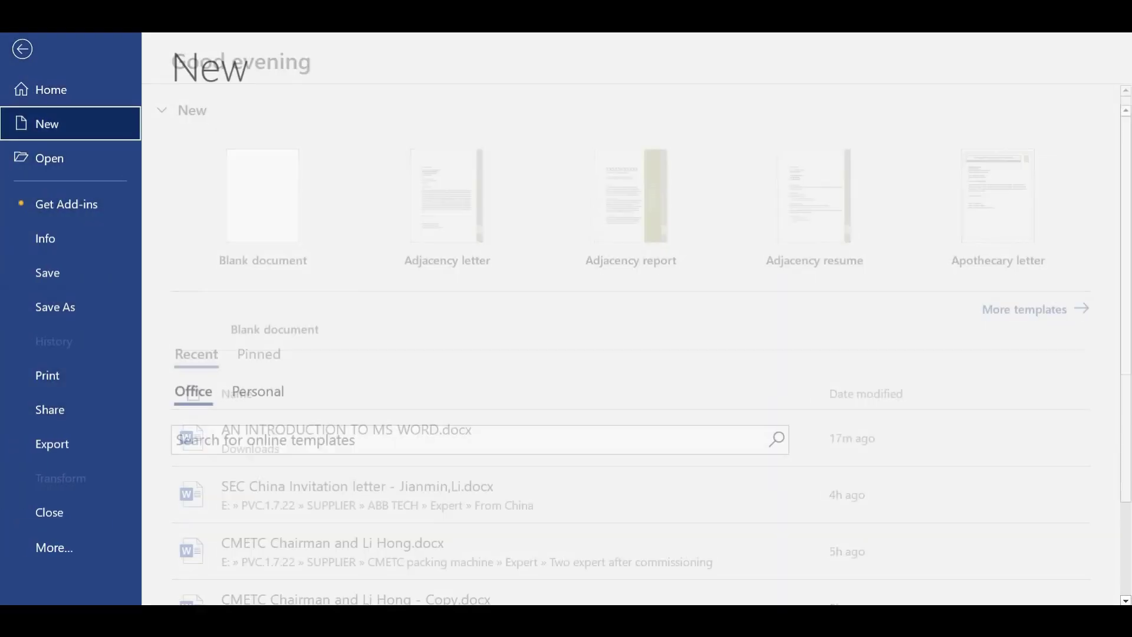
click(280, 224)
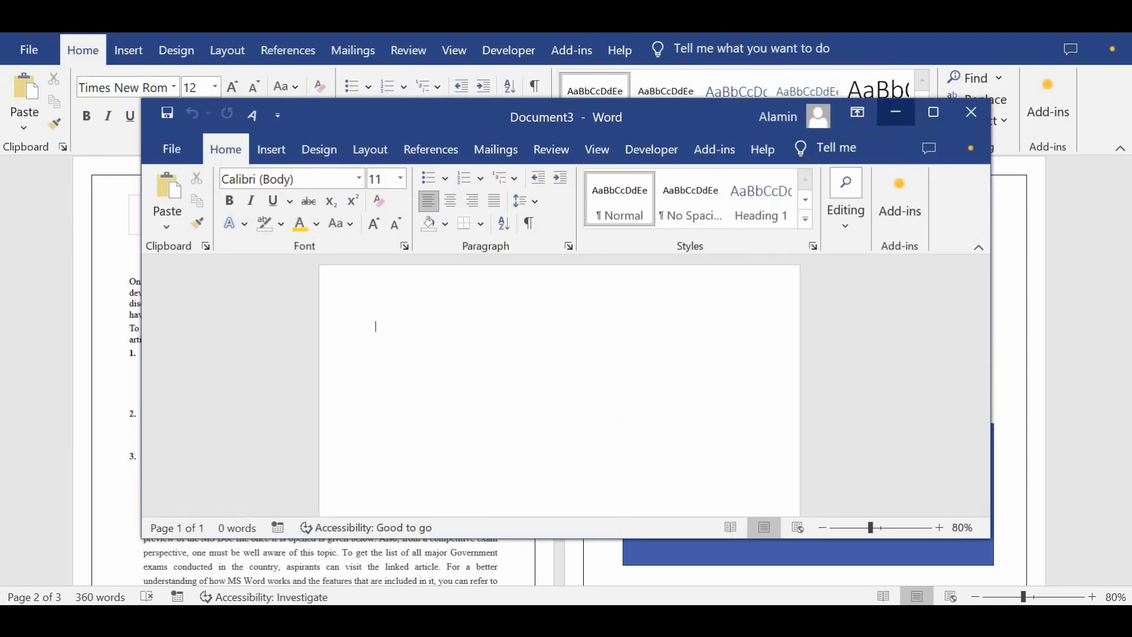
click(896, 112)
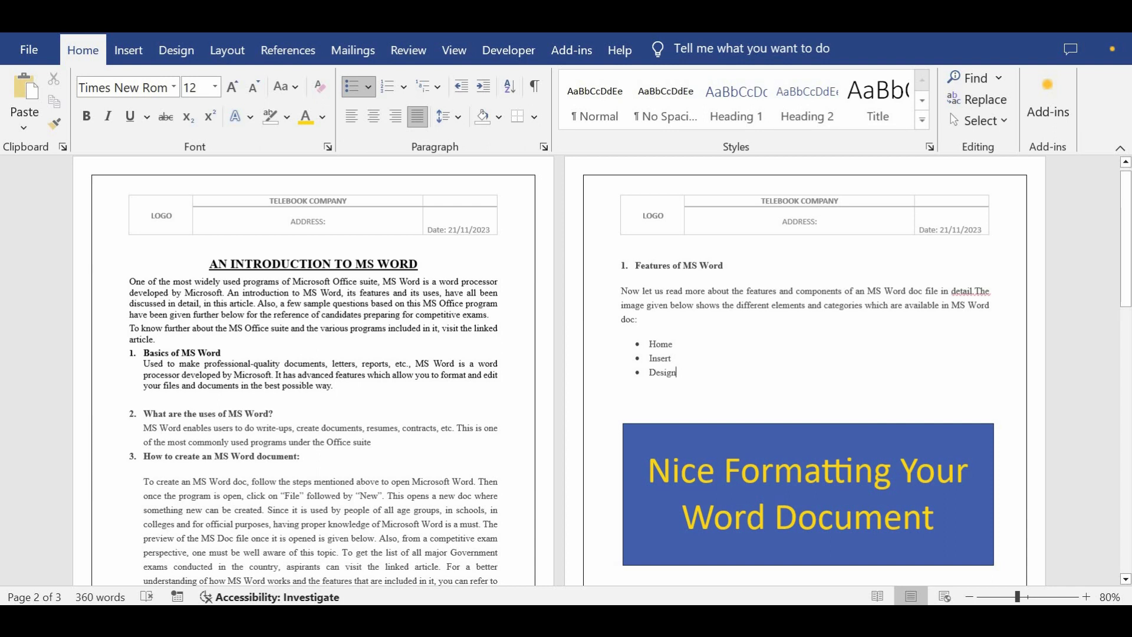
mouse_move(876, 619)
mouse_move(1036, 561)
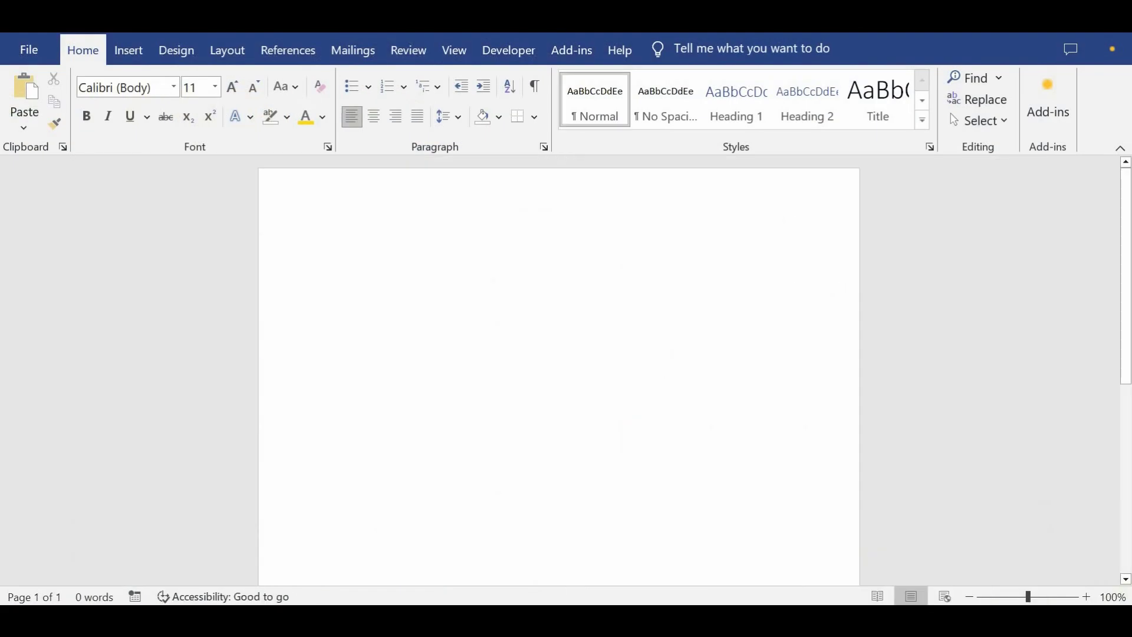
- Open the page border settings for the empty document and browse the available line styles
key(ctrl+shift+equal)
click(129, 50)
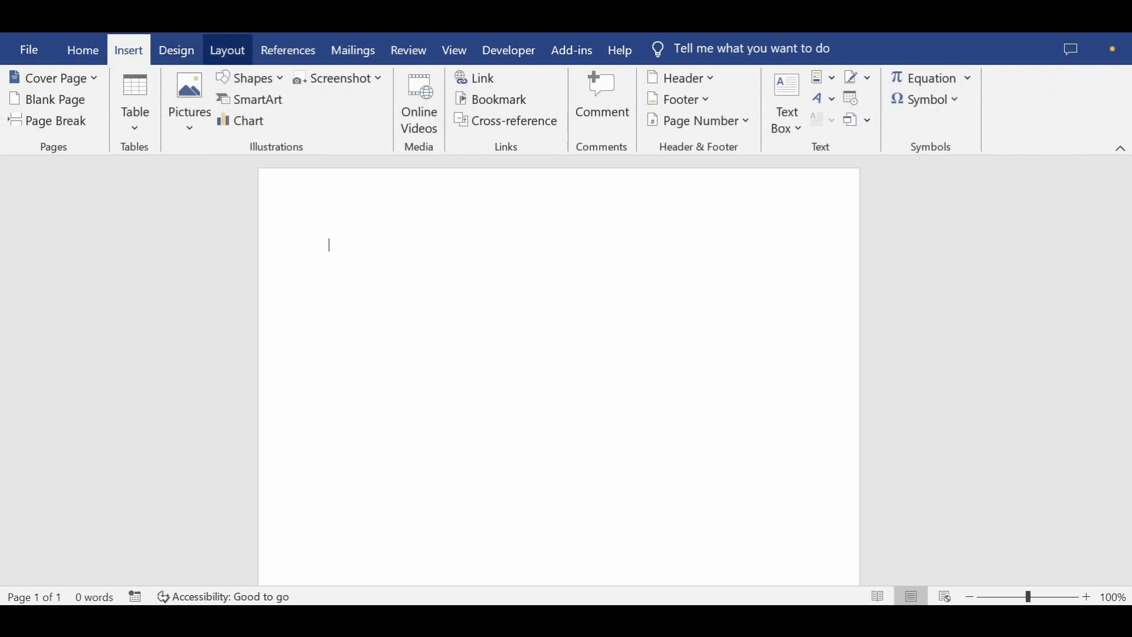
click(227, 50)
click(176, 50)
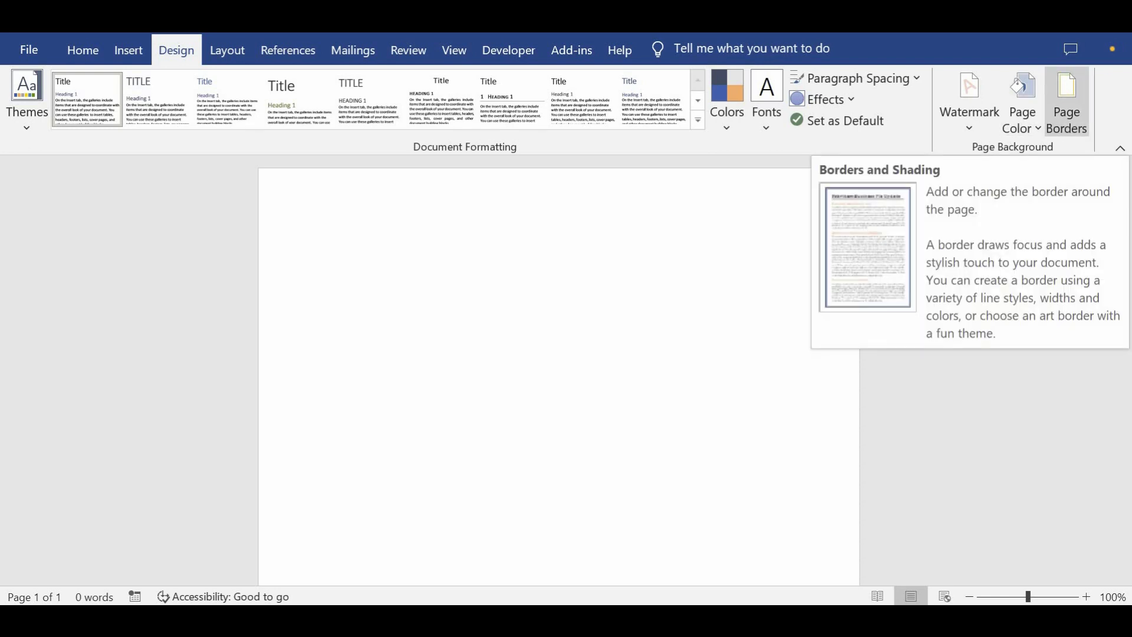
click(1068, 100)
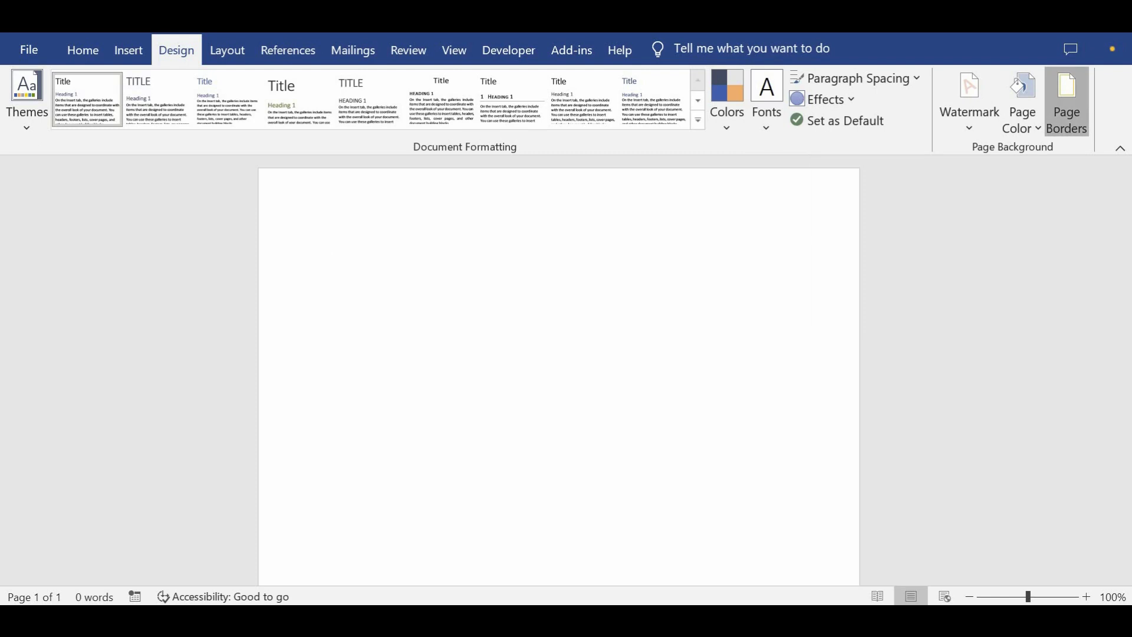
drag(590, 221, 743, 191)
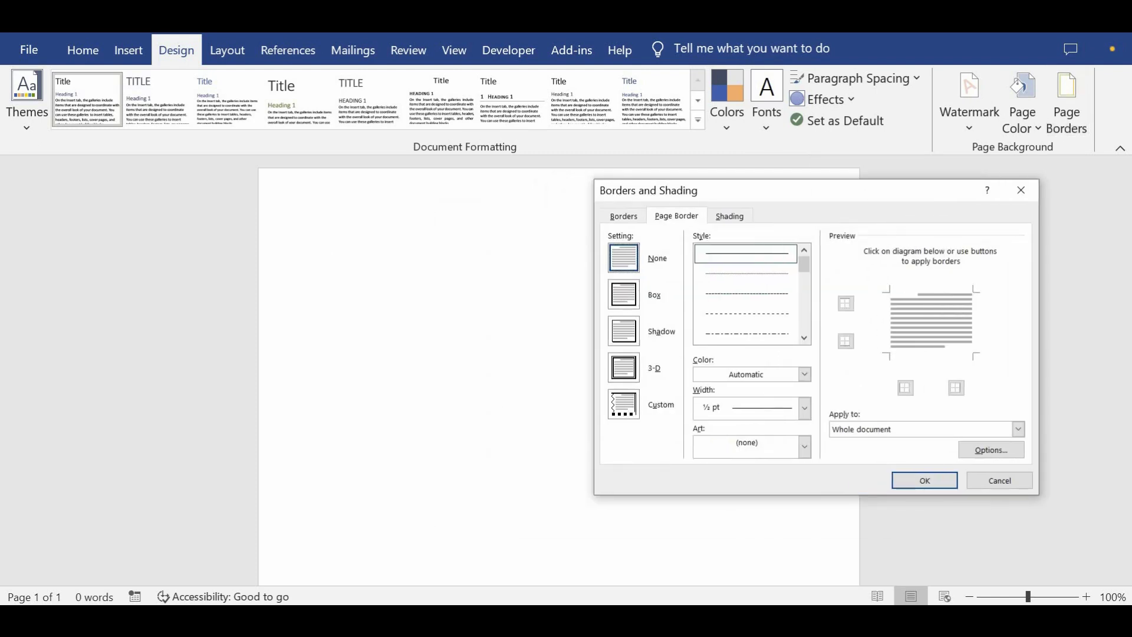
scroll(799, 270, down, 5)
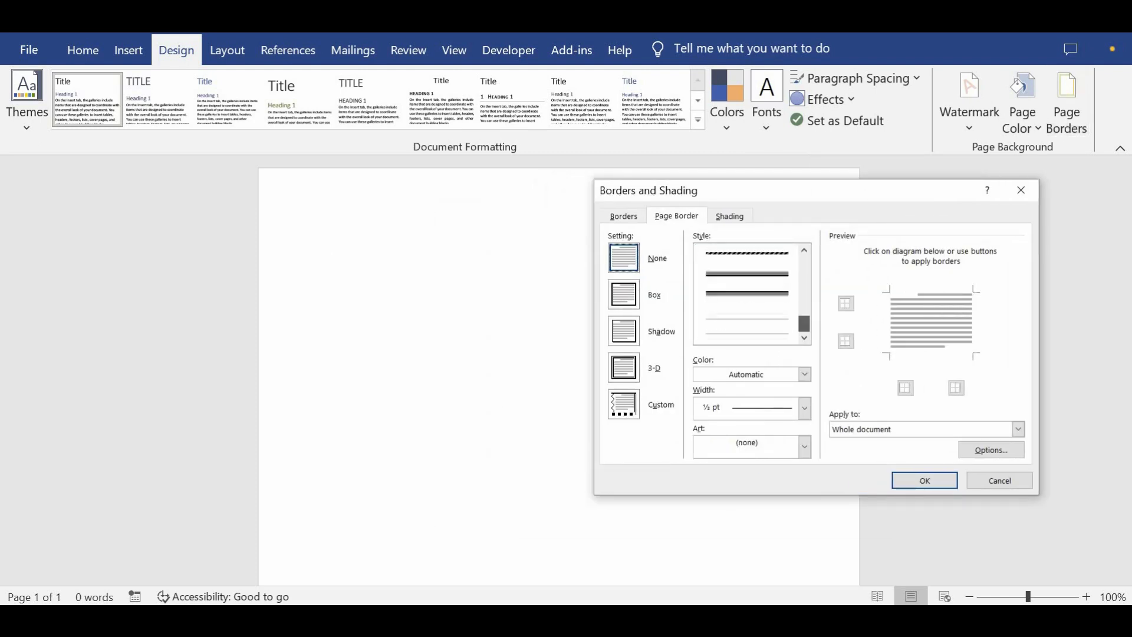
scroll(797, 265, up, 5)
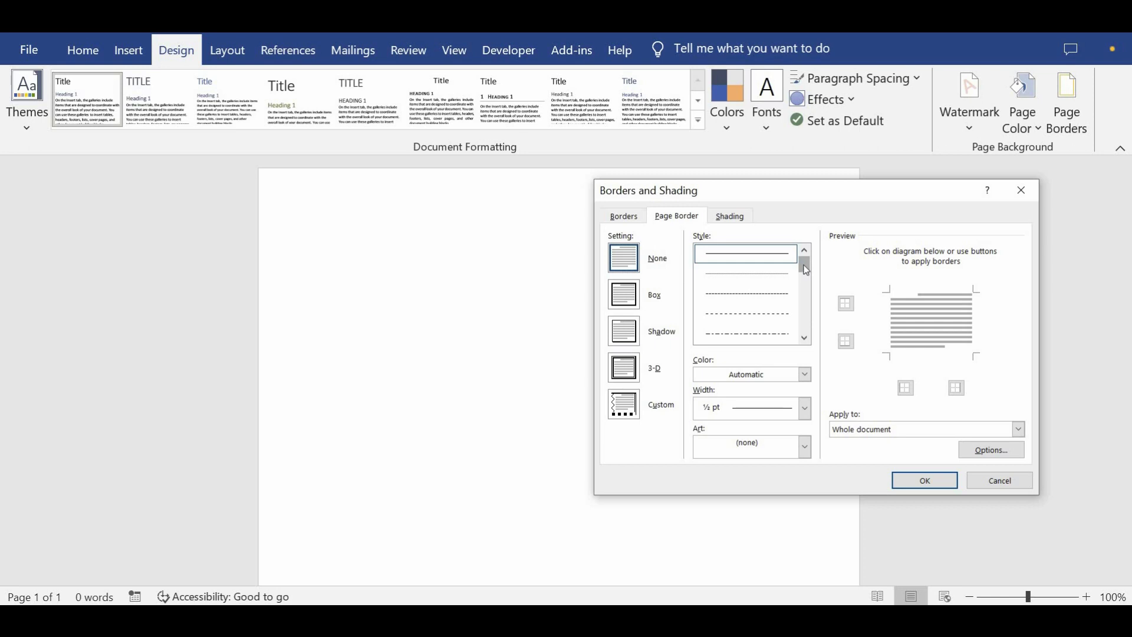
mouse_move(807, 277)
mouse_down()
mouse_move(808, 329)
mouse_move(794, 263)
mouse_up()
- Apply a Box page border with the solid ½ pt line to the whole document and check it on the page
click(634, 262)
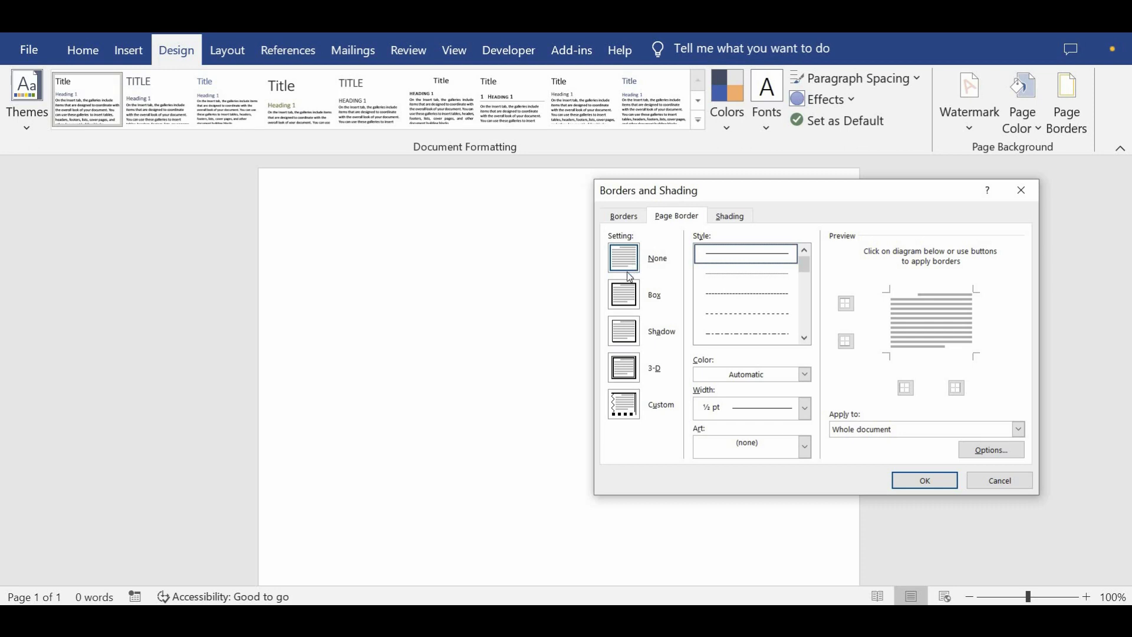
click(634, 269)
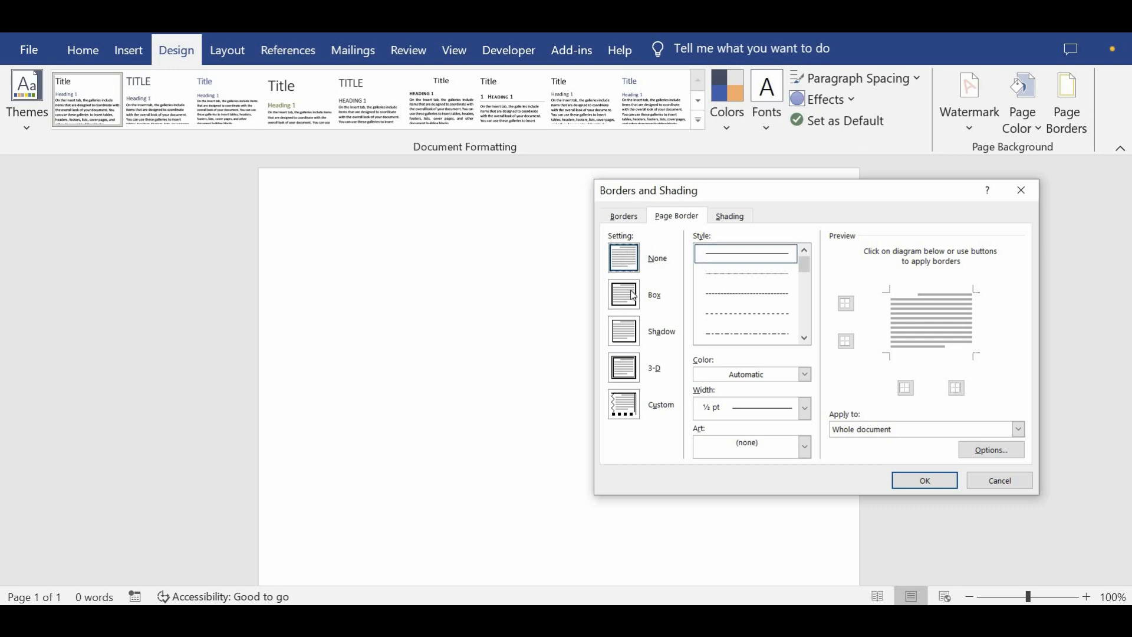
click(633, 296)
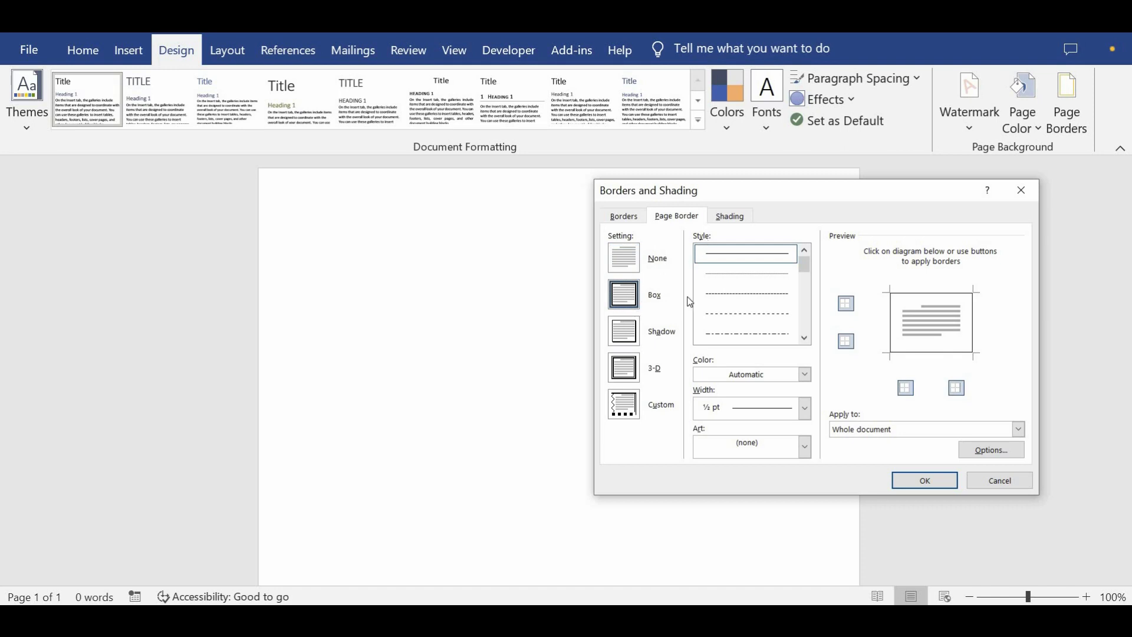
click(730, 218)
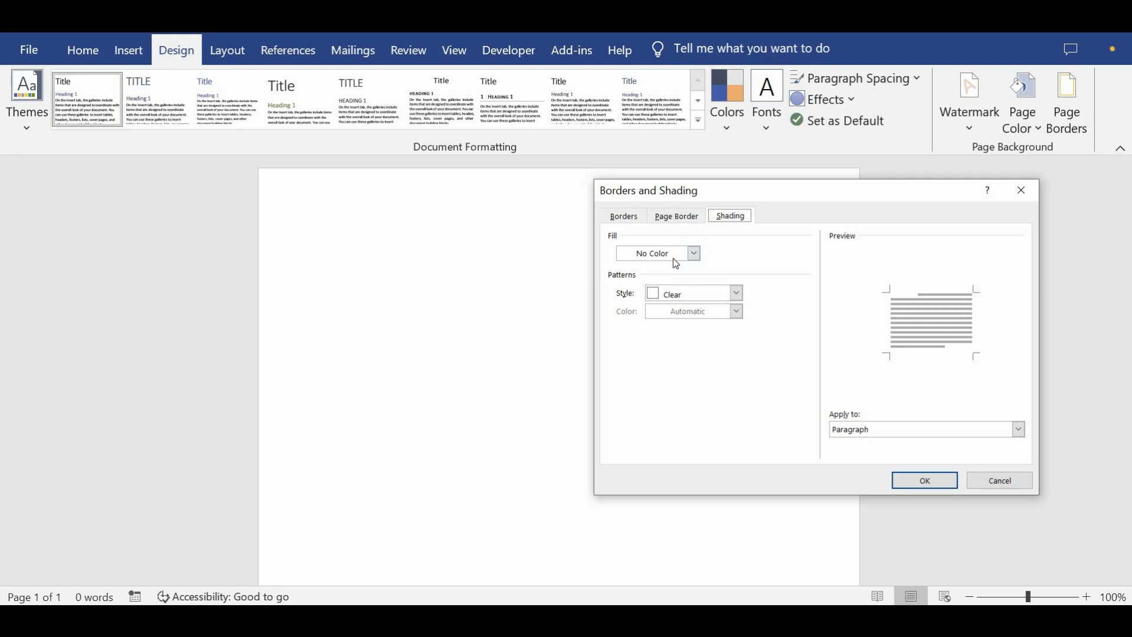
click(686, 221)
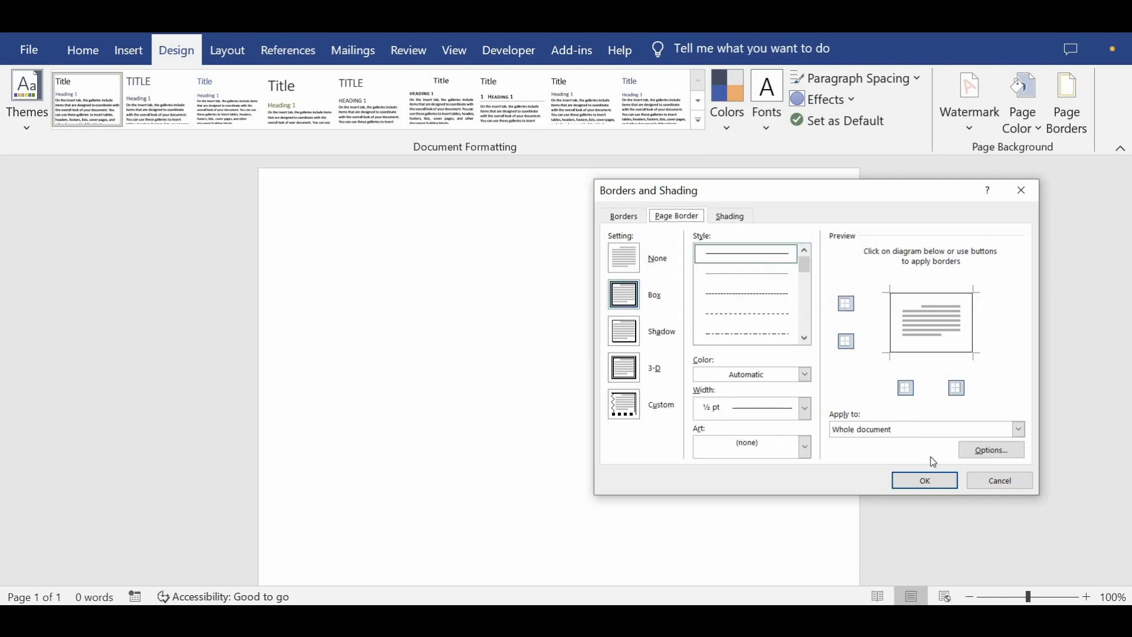
click(925, 478)
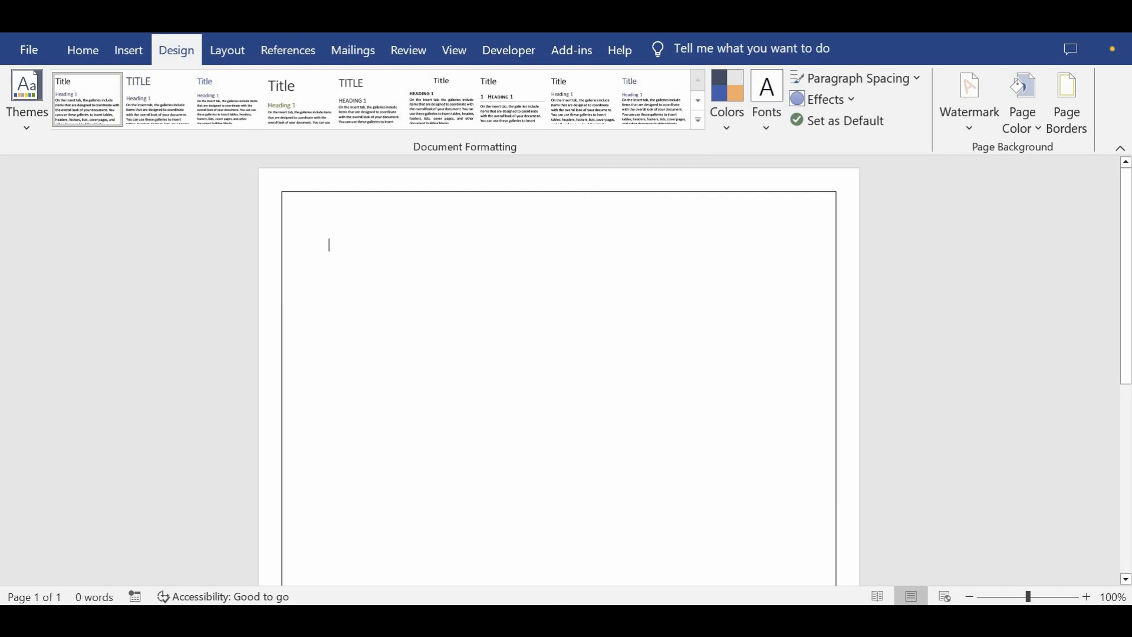
scroll(569, 413, down, 5)
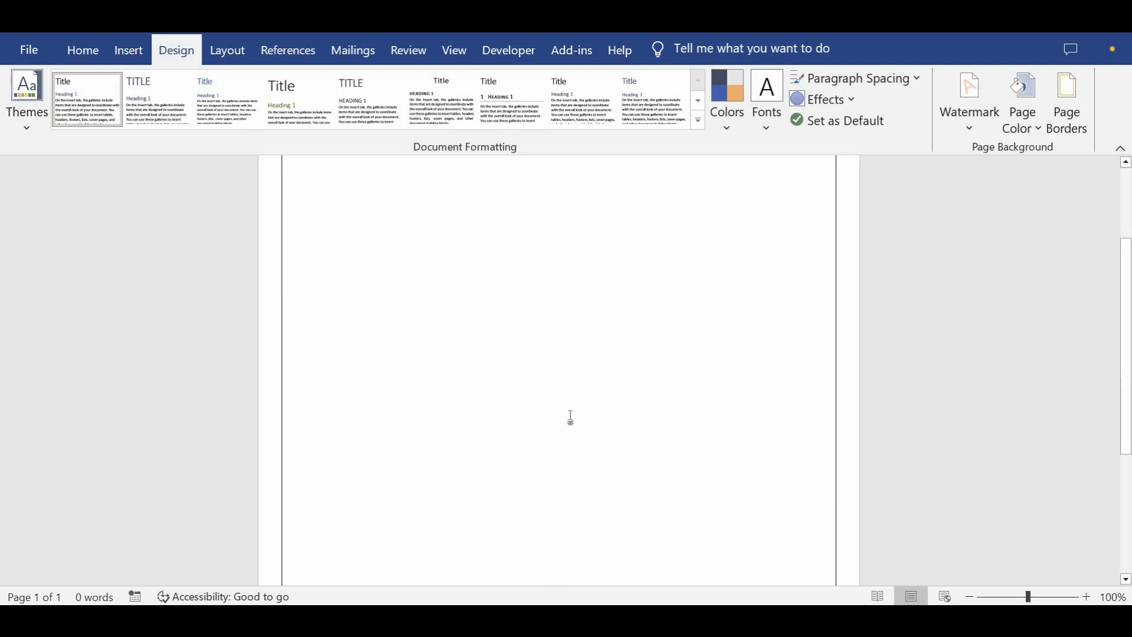
scroll(430, 283, up, 5)
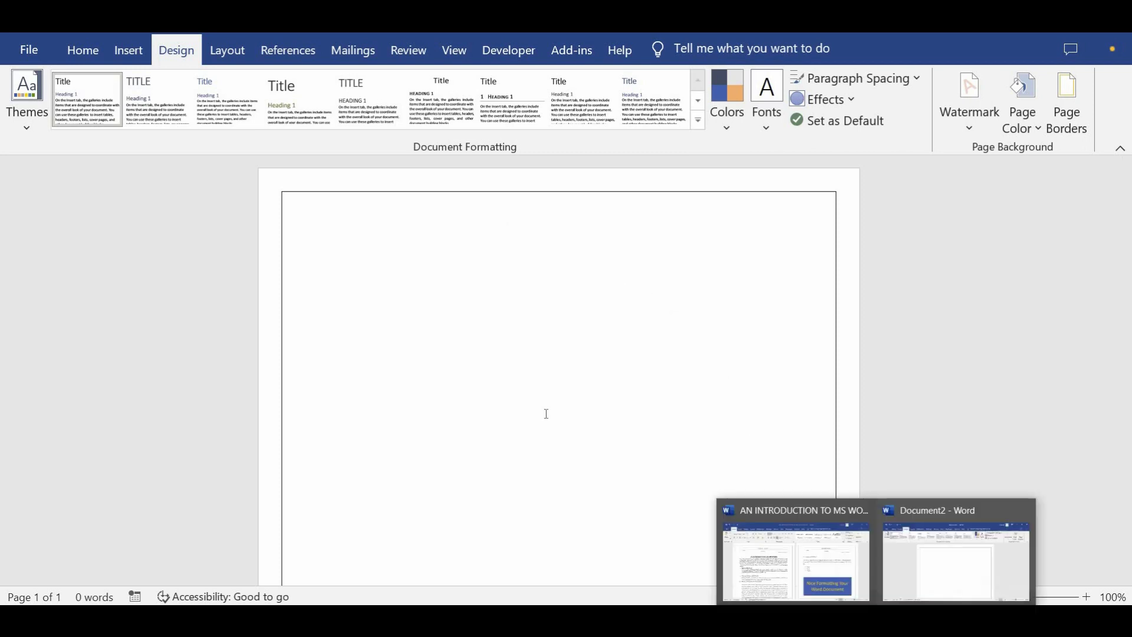
- Switch to the AN INTRODUCTION TO MS WORD document and examine its header table, body layout and page-number footer
click(778, 551)
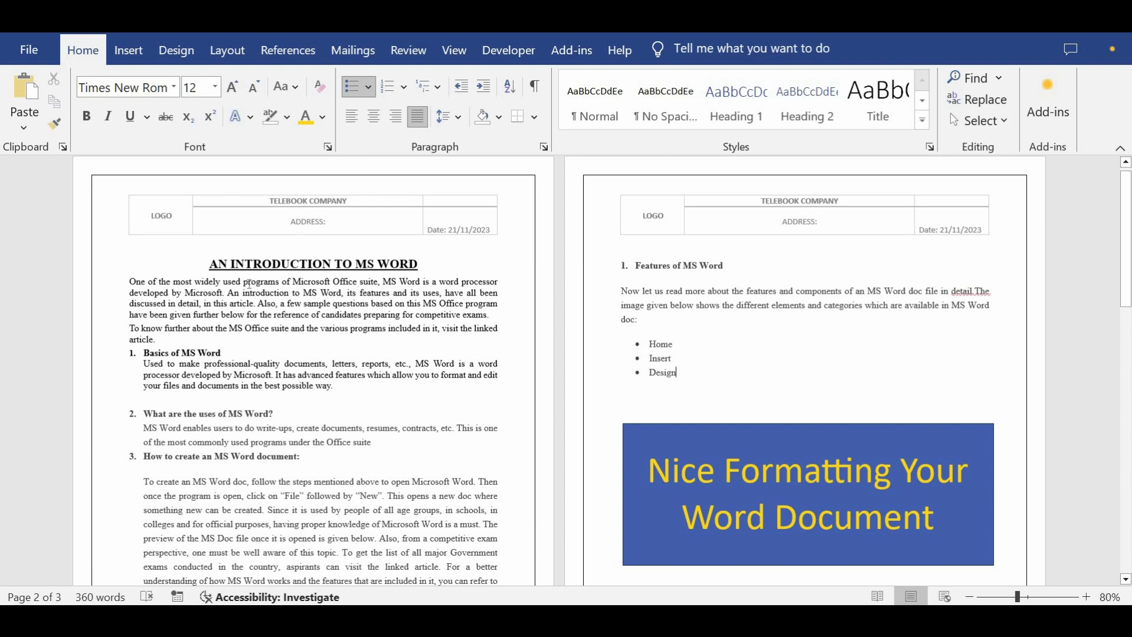
scroll(210, 290, down, 1)
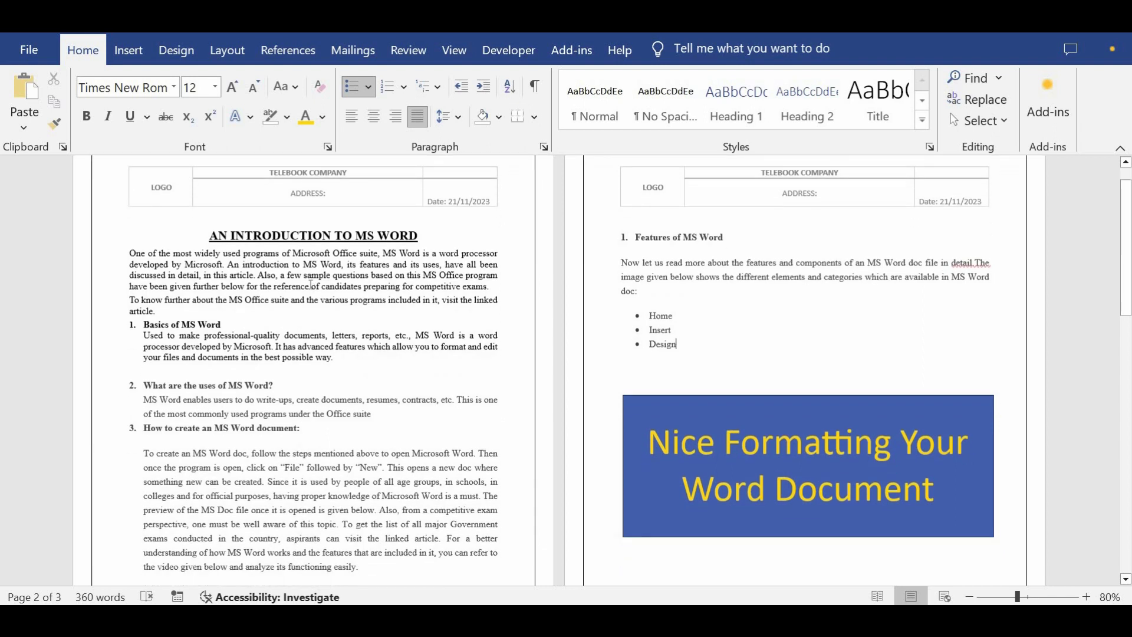
scroll(234, 275, up, 1)
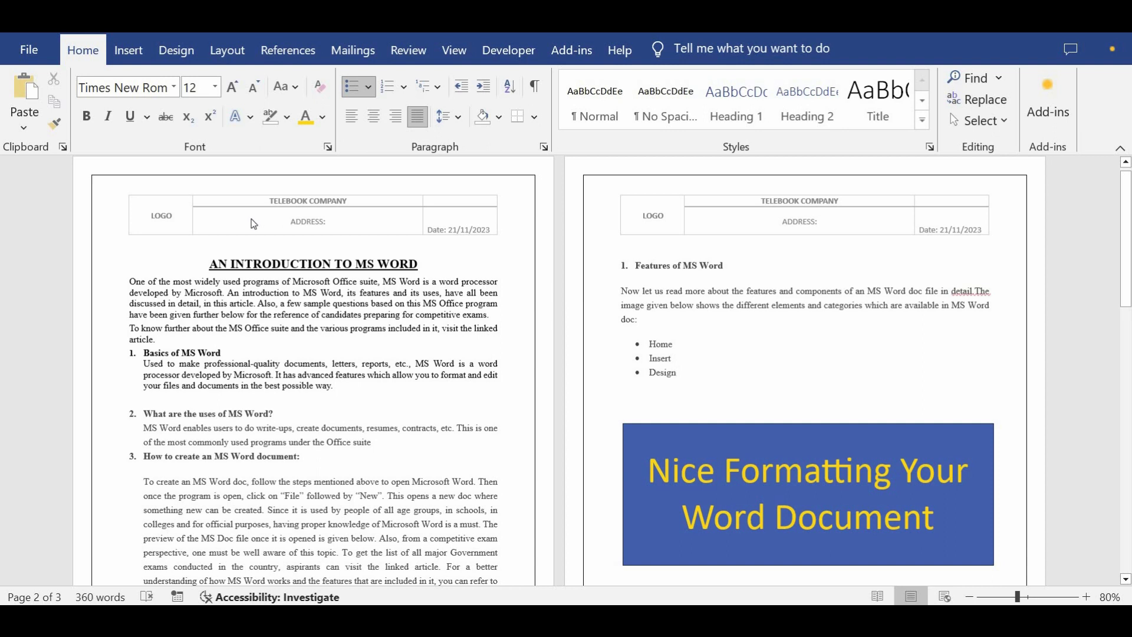
scroll(327, 224, up, 1)
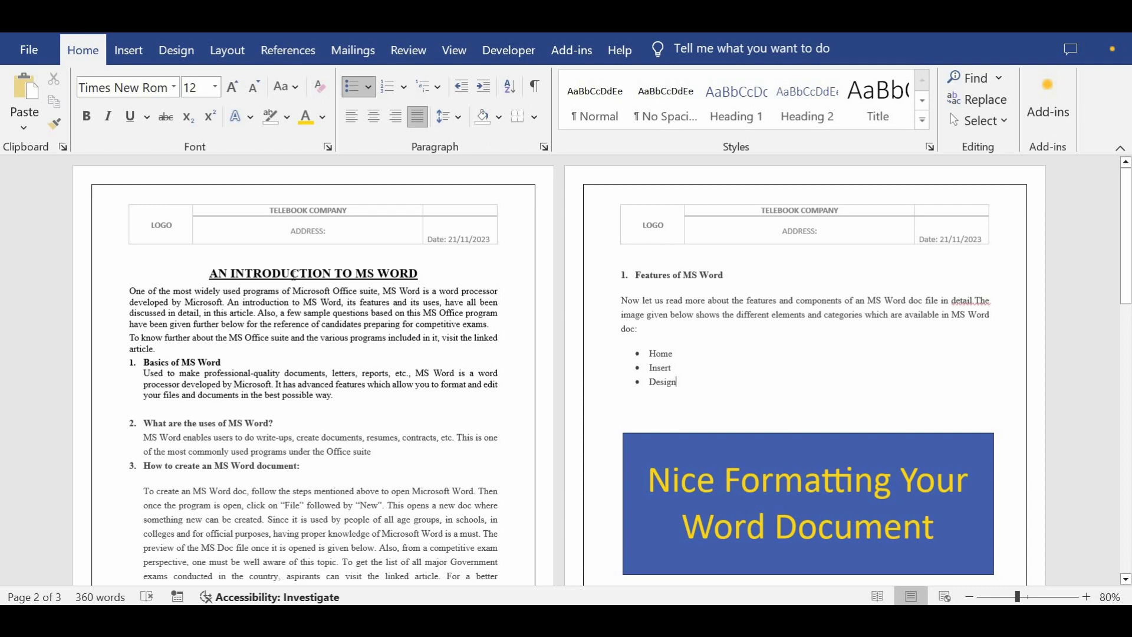
scroll(305, 293, down, 3)
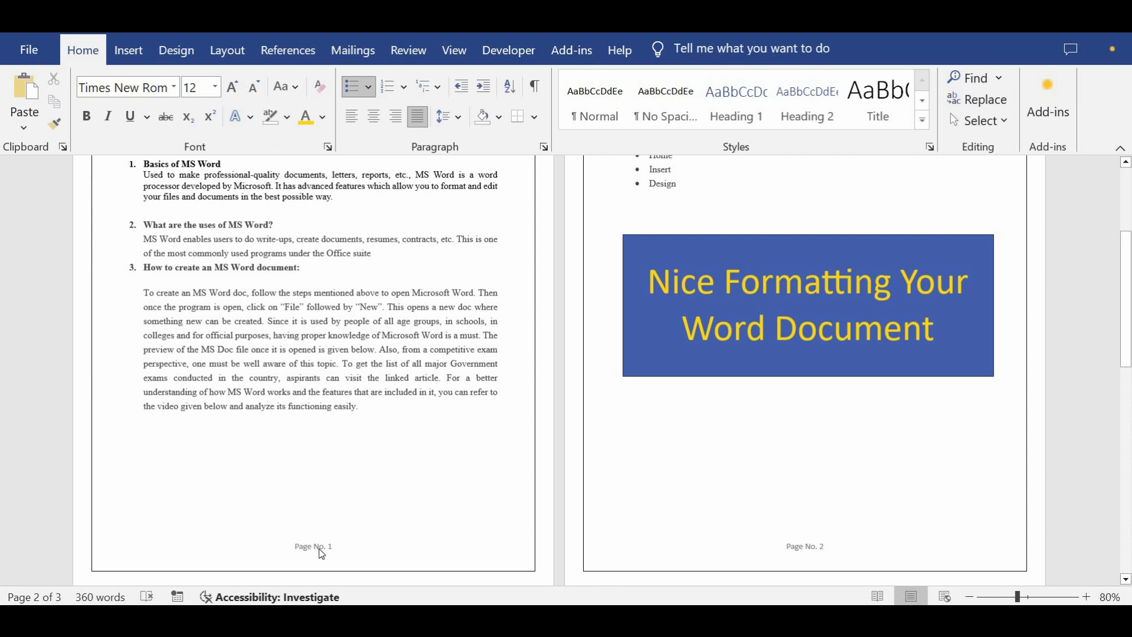
scroll(322, 555, up, 3)
scroll(360, 434, up, 1)
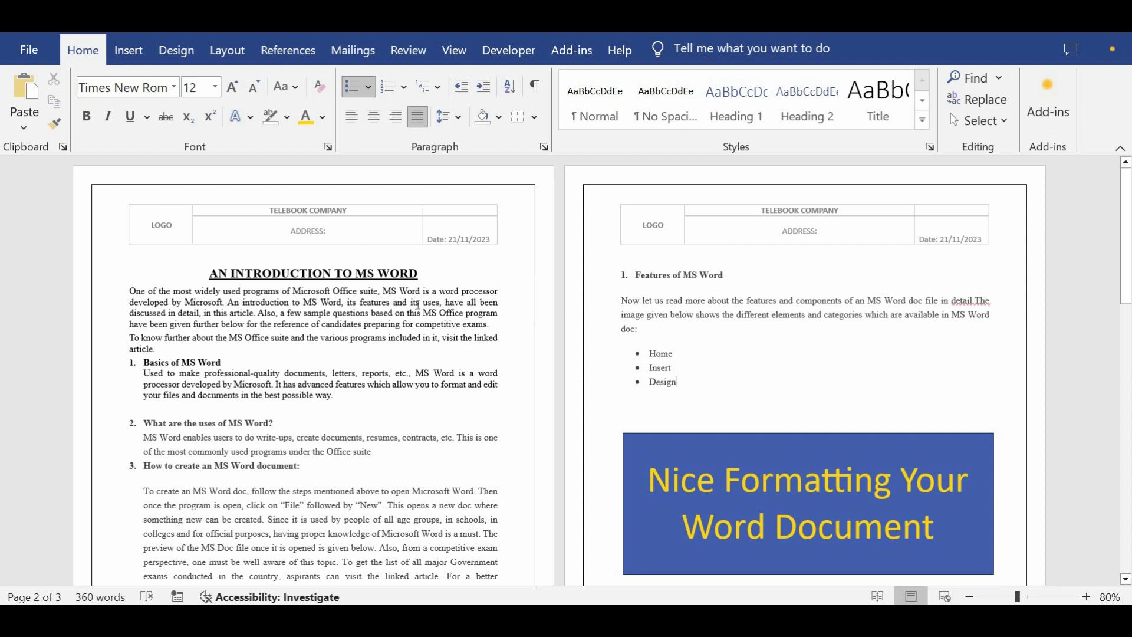
scroll(418, 314, down, 5)
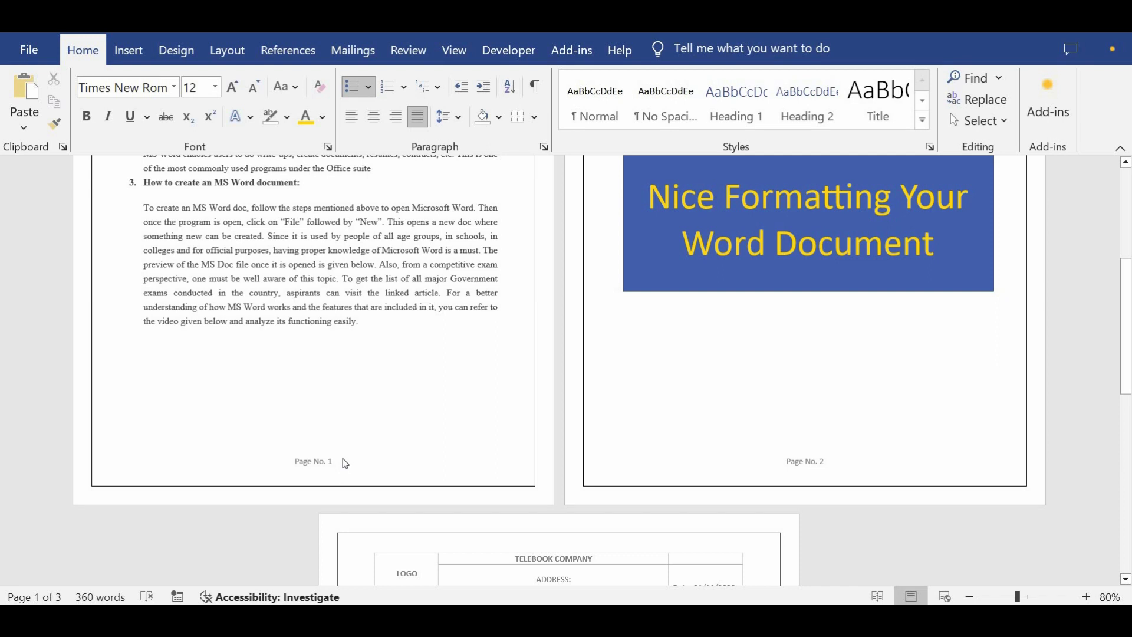
scroll(343, 459, up, 2)
scroll(343, 458, up, 5)
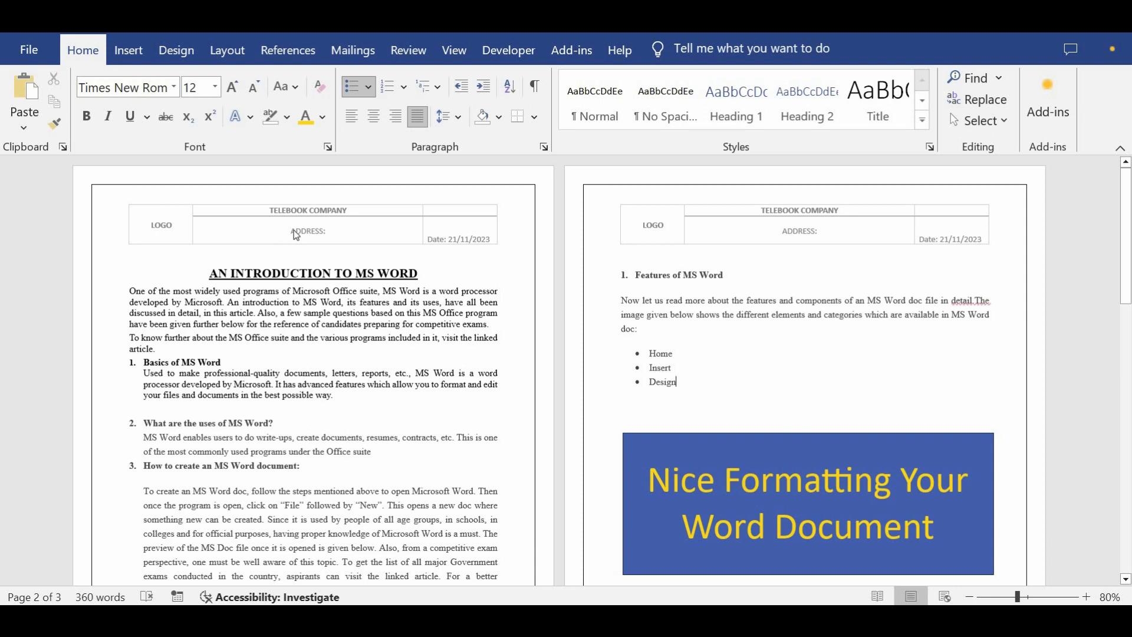
scroll(359, 540, down, 4)
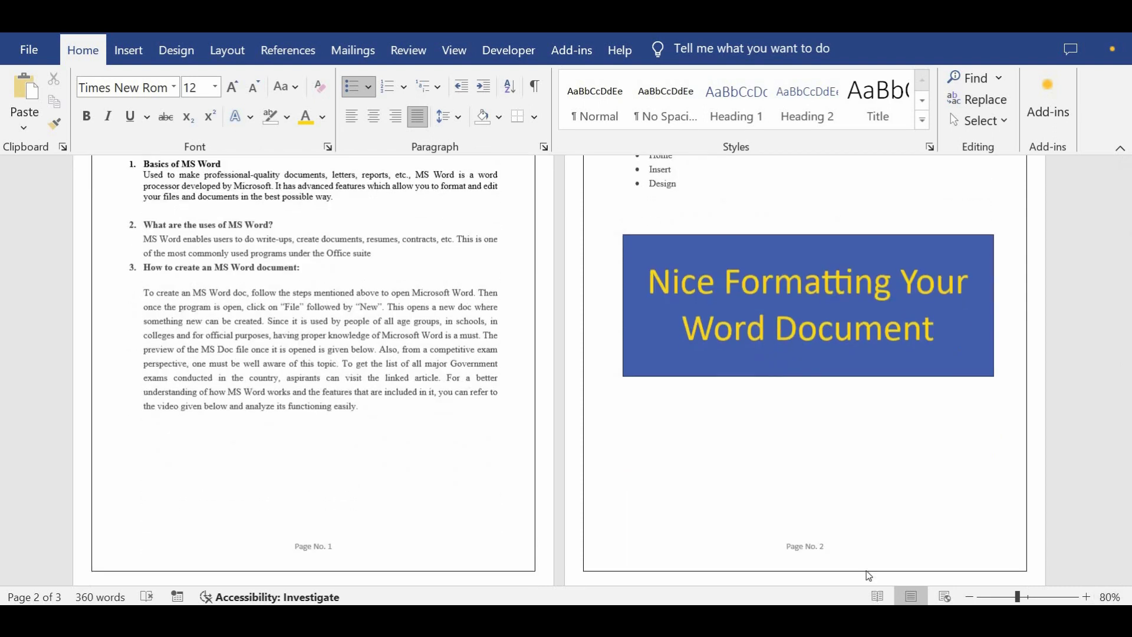
- Return to the bordered empty document, insert a Blank header and delete its placeholder text
mouse_move(877, 619)
click(955, 560)
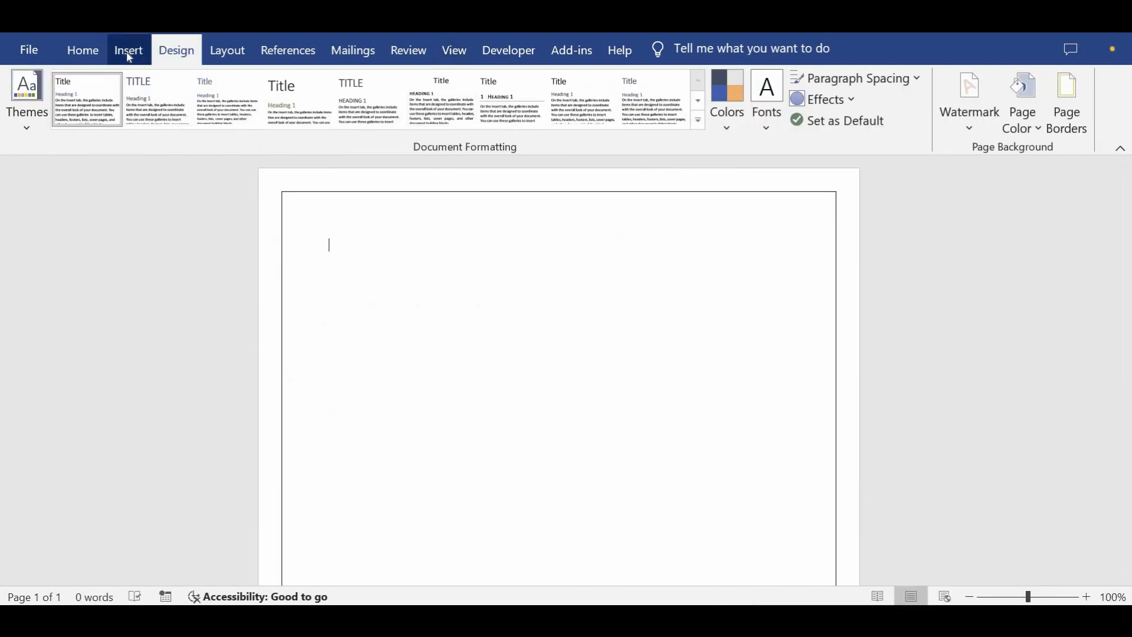
click(130, 56)
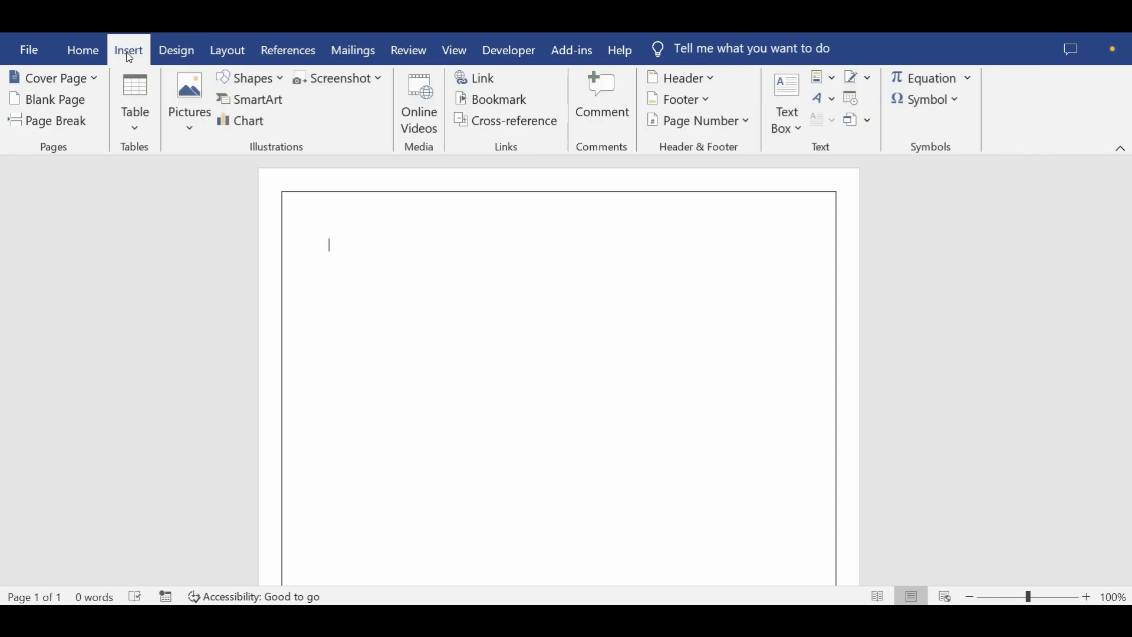
click(711, 79)
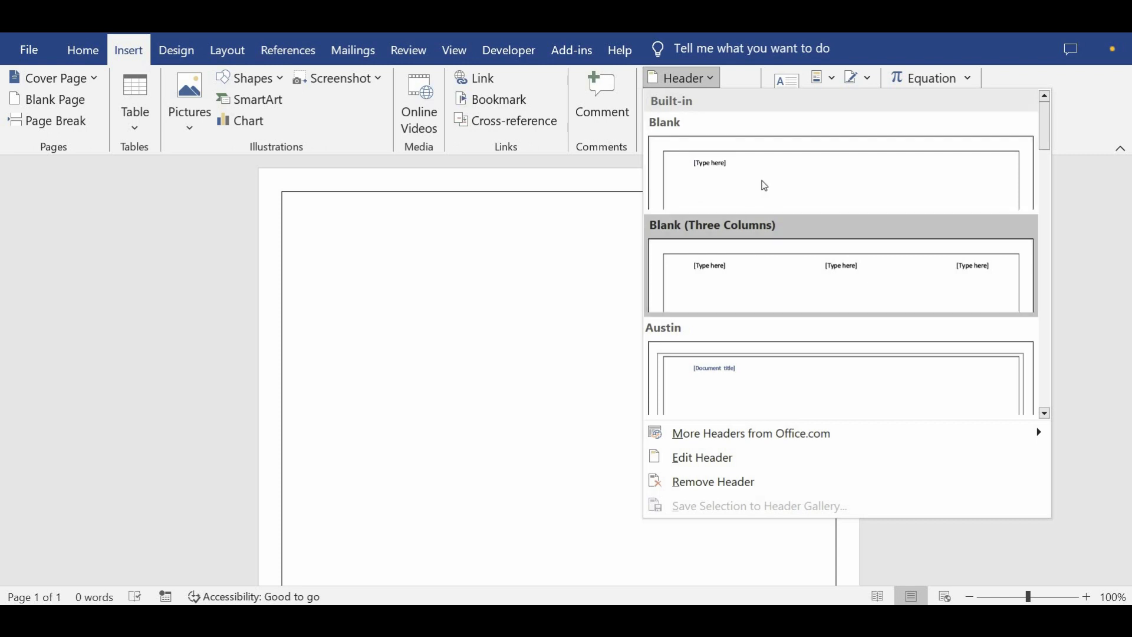
click(760, 183)
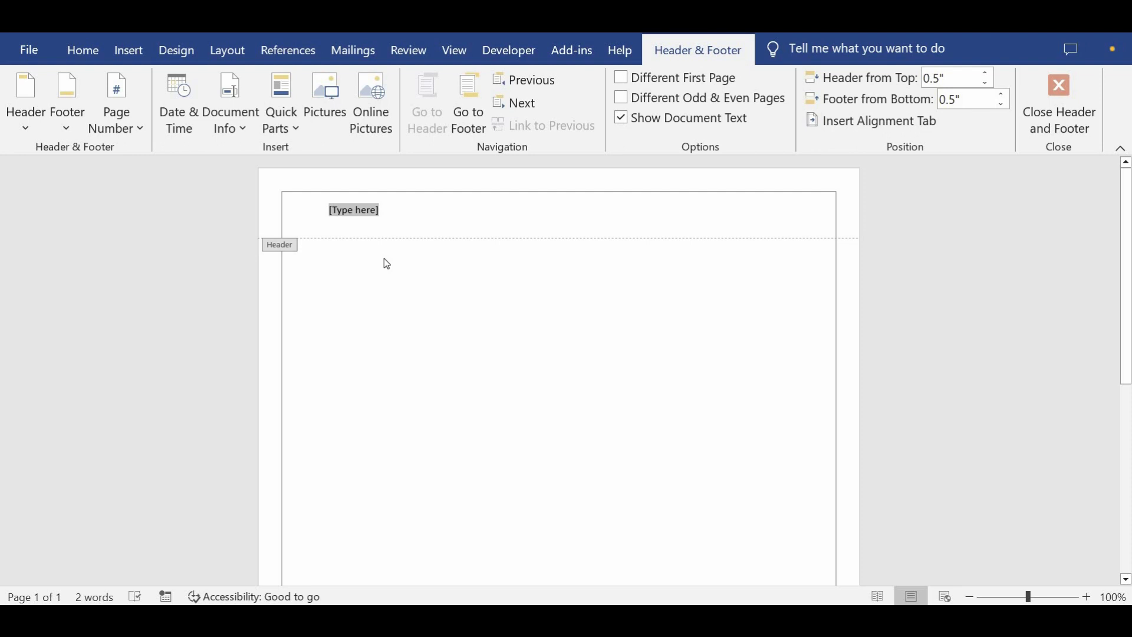
key(Delete)
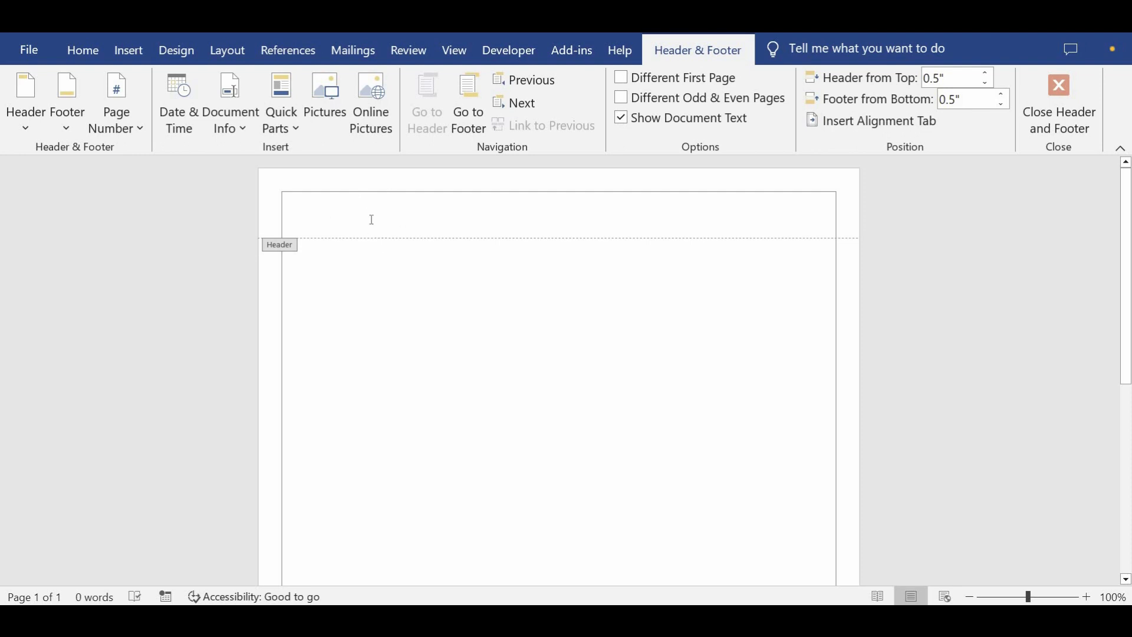
- Insert a table with three columns and two rows in the empty header
click(89, 52)
click(129, 51)
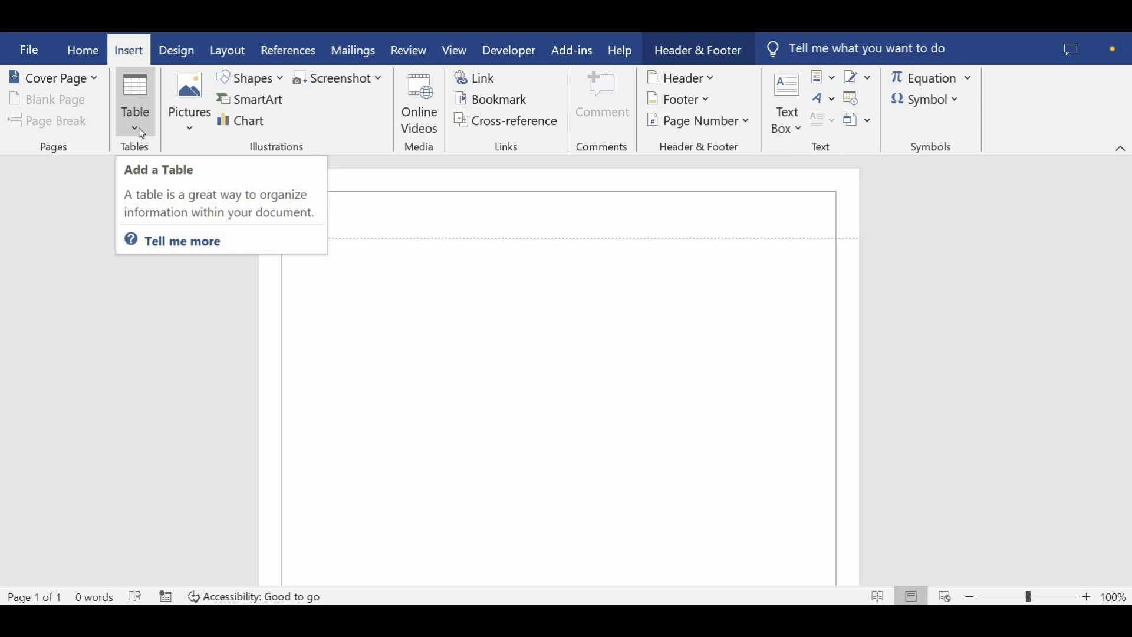
click(141, 140)
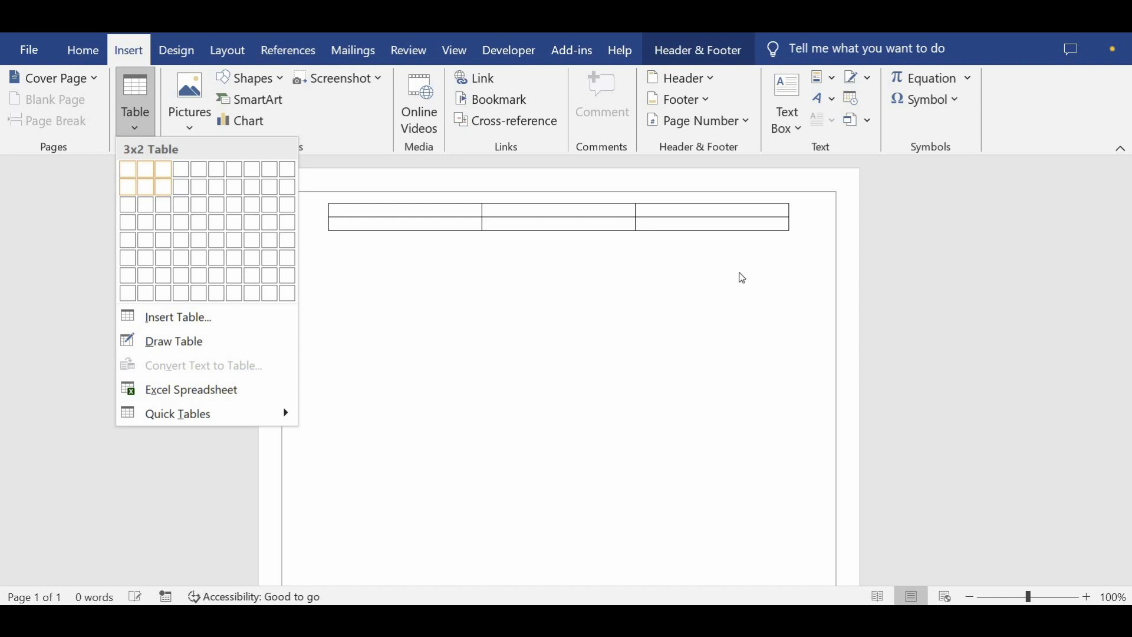
key(Return)
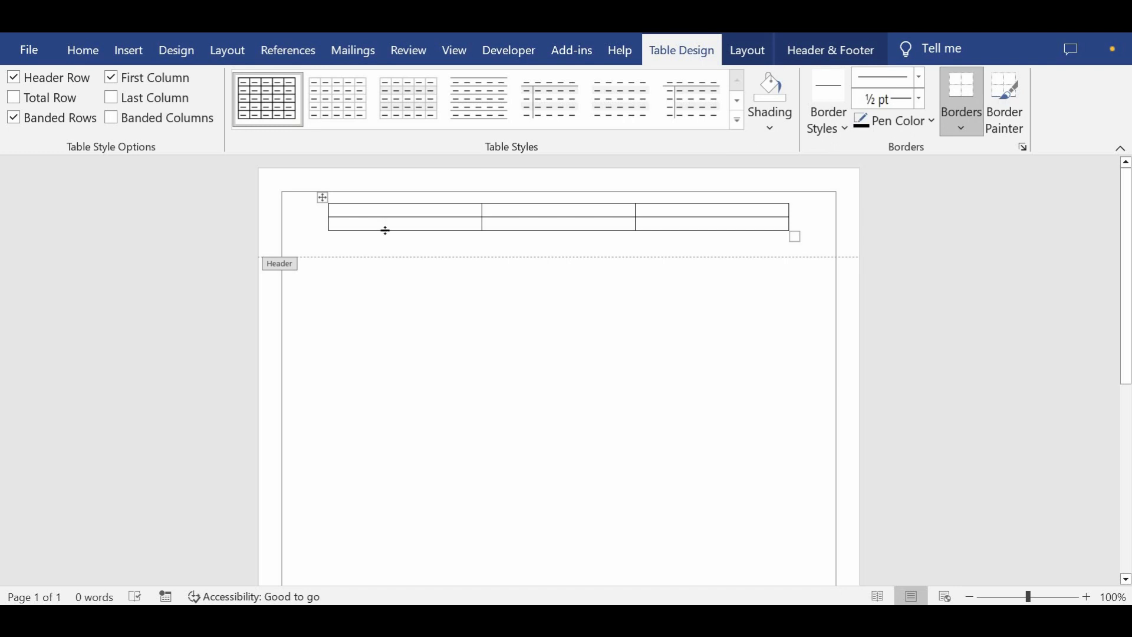
- Increase the height of both header table rows and narrow the first column
drag(389, 235, 387, 253)
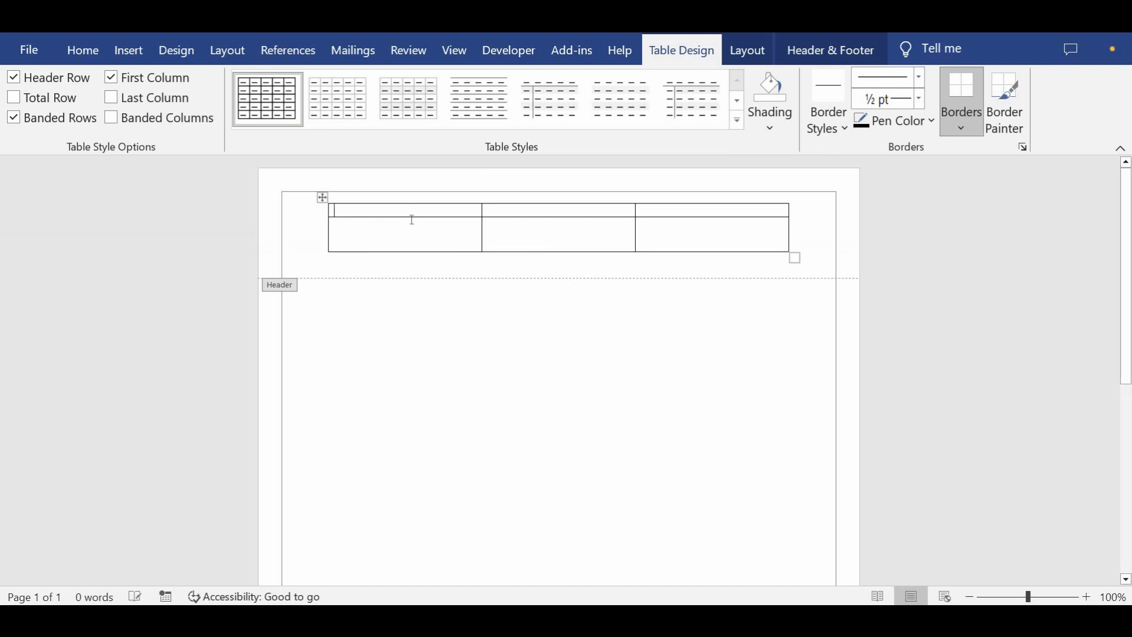
drag(413, 233, 414, 233)
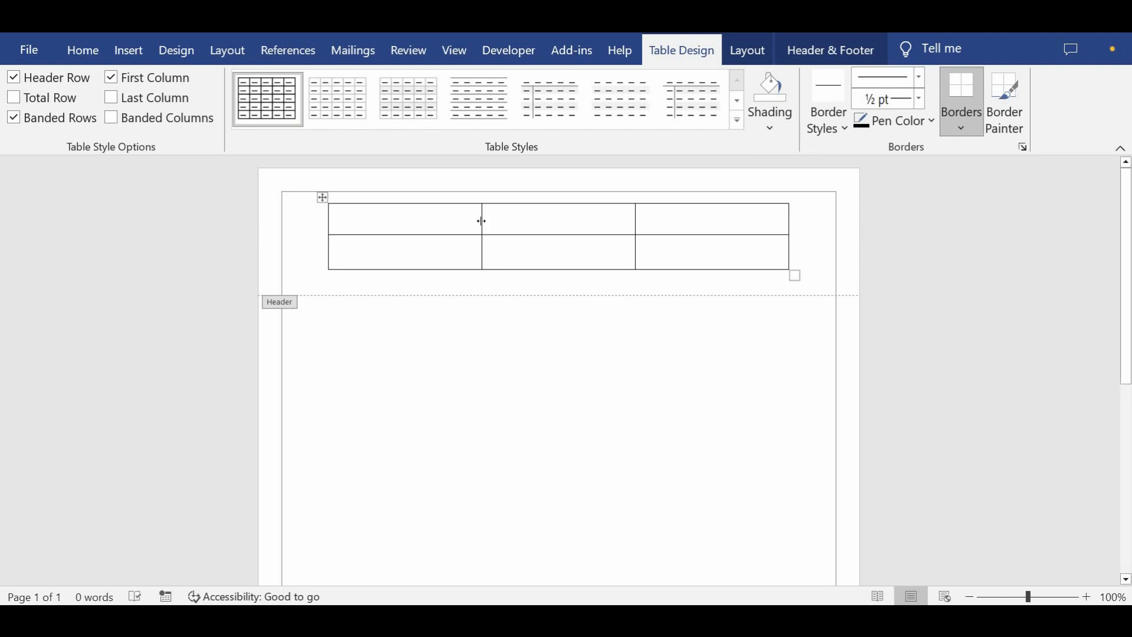
drag(448, 224, 418, 230)
- Merge the two cells of the header table's first column into one
shift+click(371, 246)
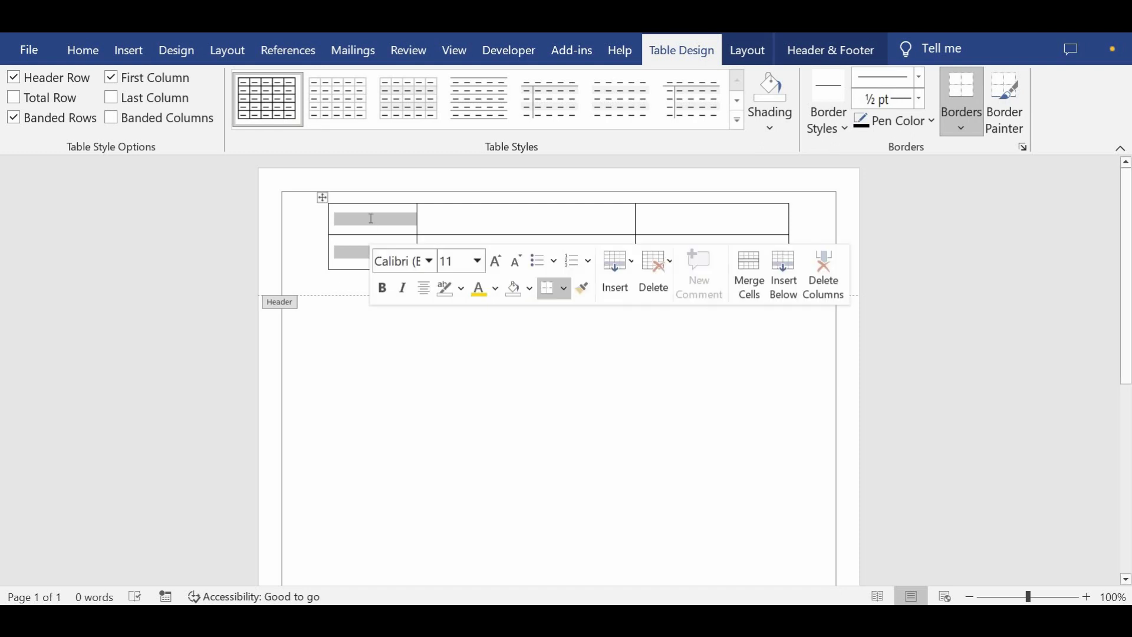
click(373, 247)
shift+click(373, 223)
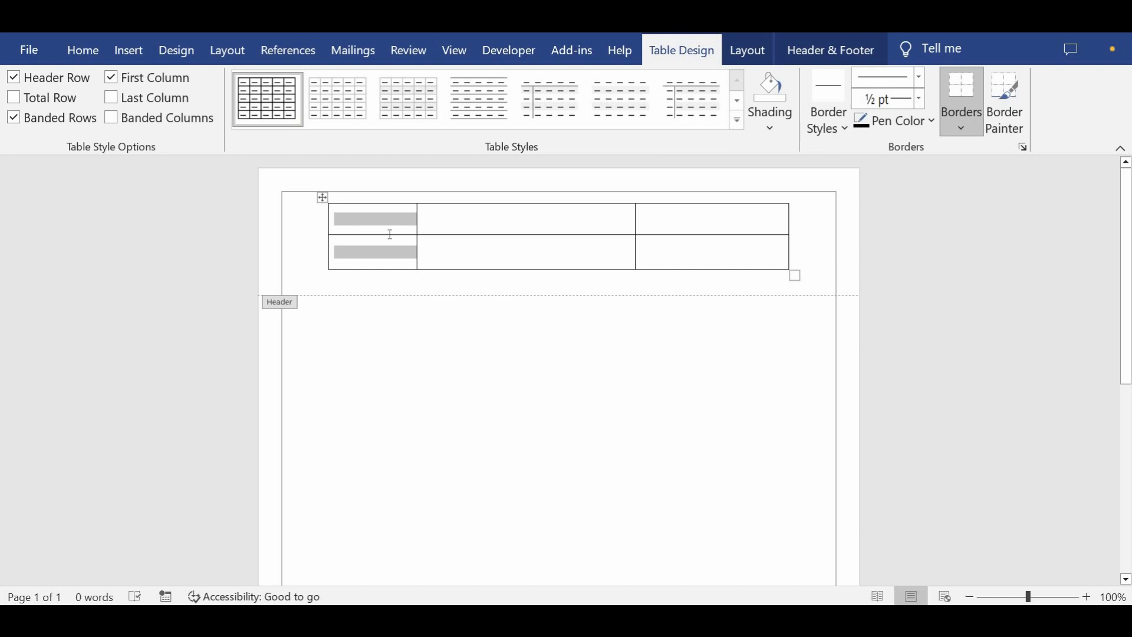
right_click(378, 225)
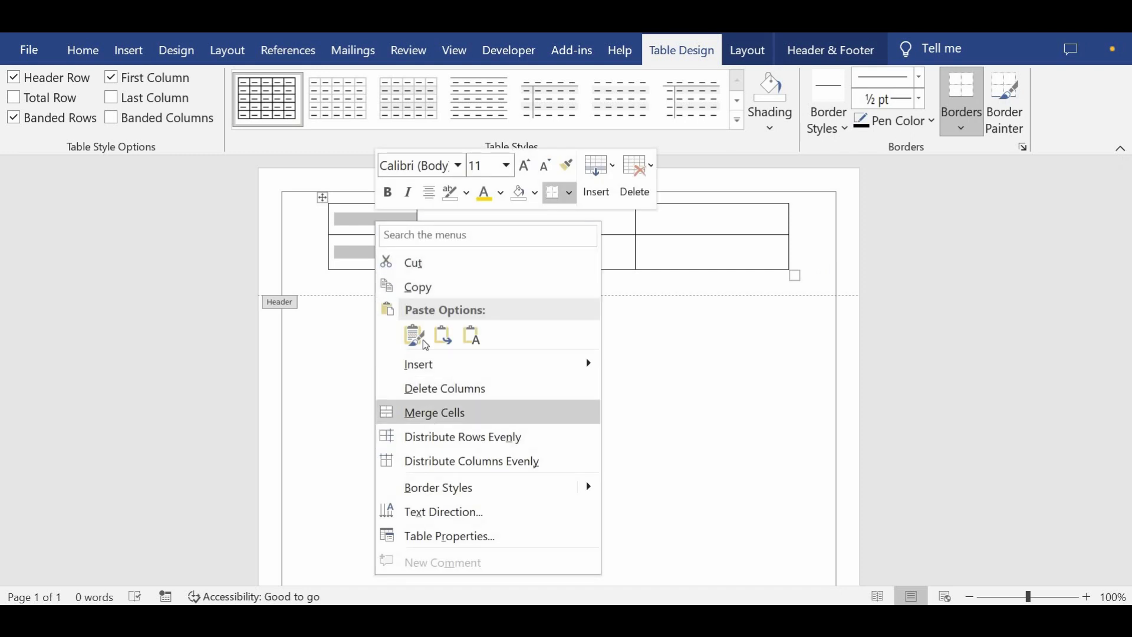
click(432, 412)
click(373, 258)
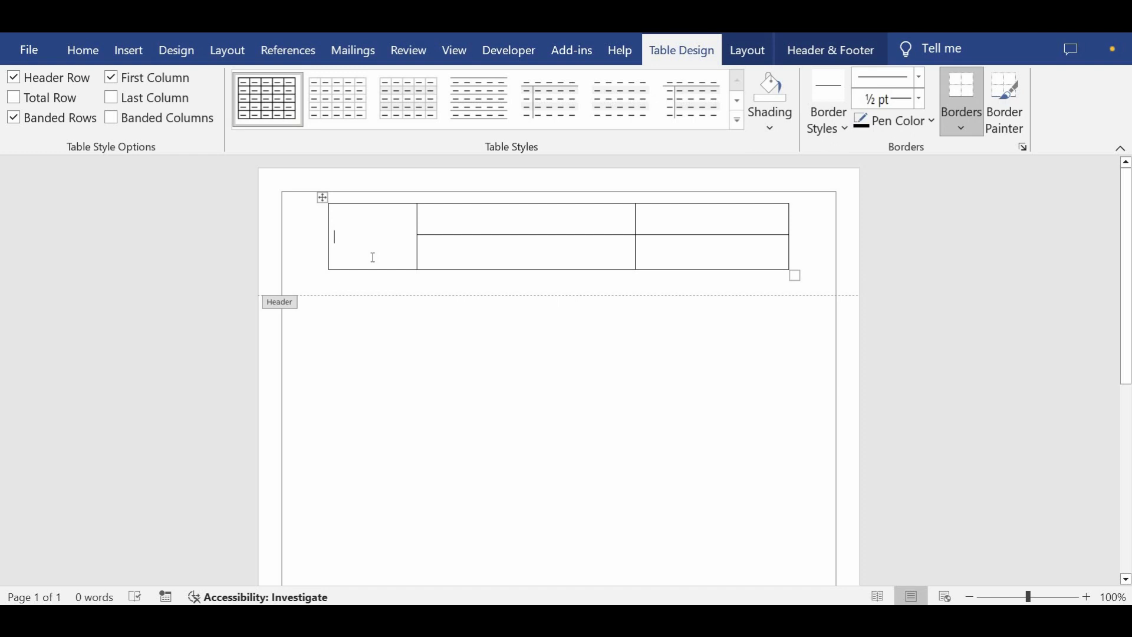
- Enter LOGO in the merged cell and TELEBOOK SCHOOL in the upper cell of the middle column
text(LOGO)
click(490, 223)
text(TEL)
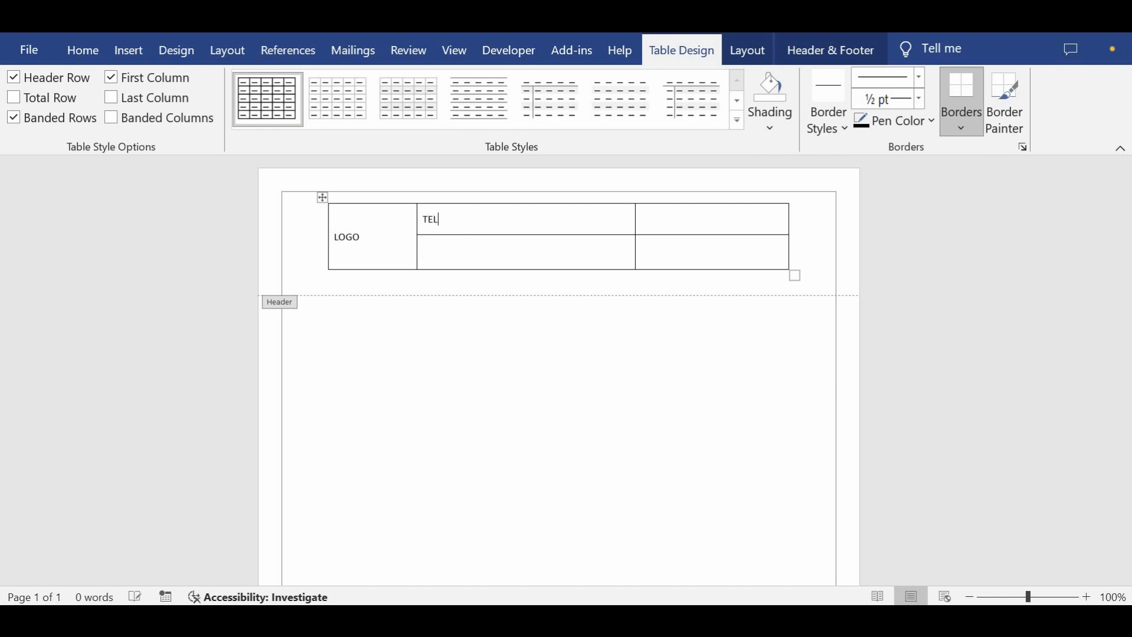
text(EBOOK SCHOOL)
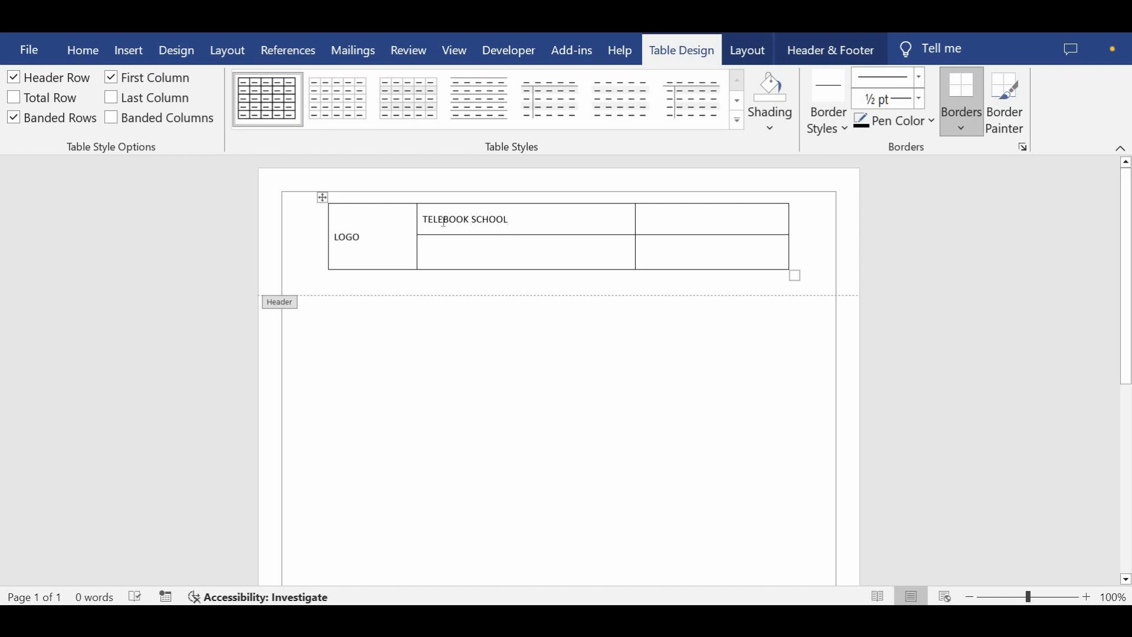
- Center the TELEBOOK SCHOOL text in its cell and make it bold
drag(438, 215, 501, 218)
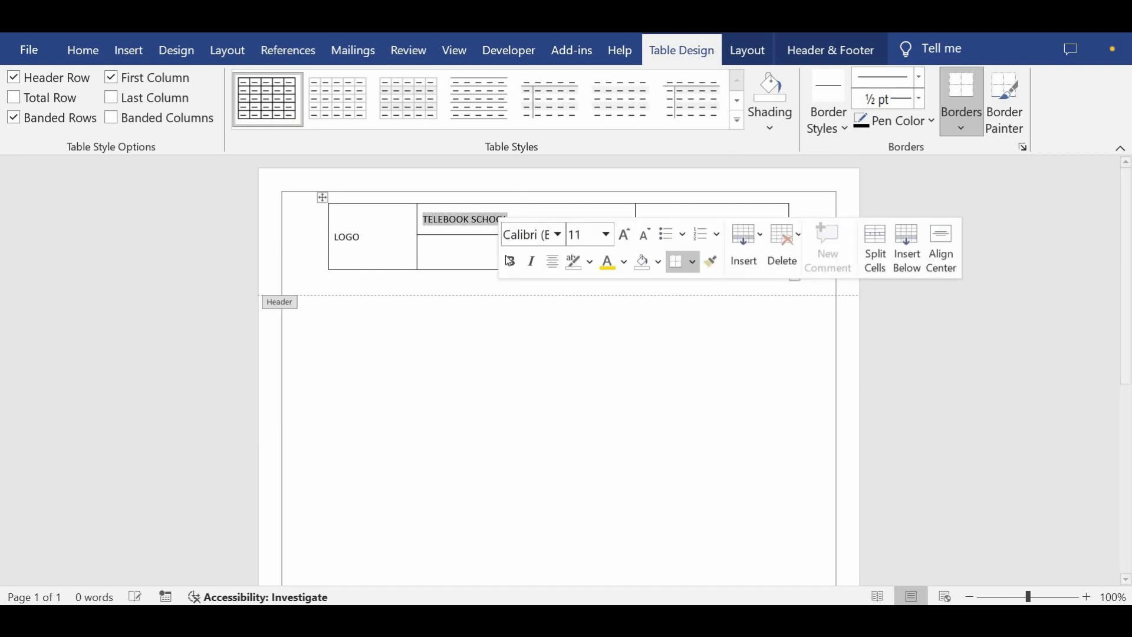
click(93, 52)
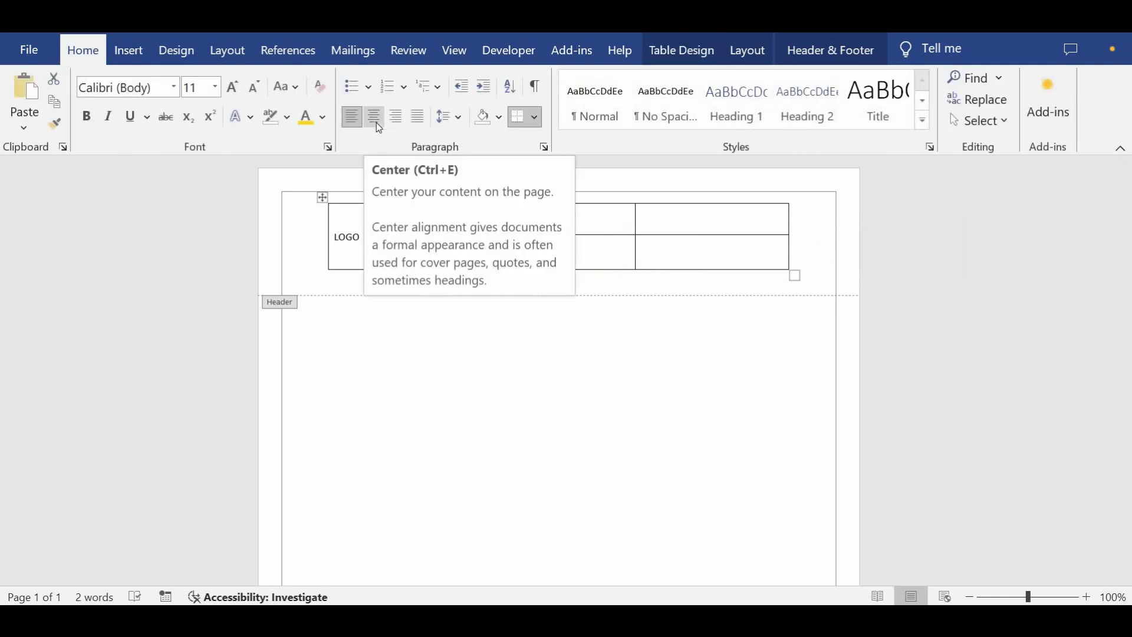
click(375, 122)
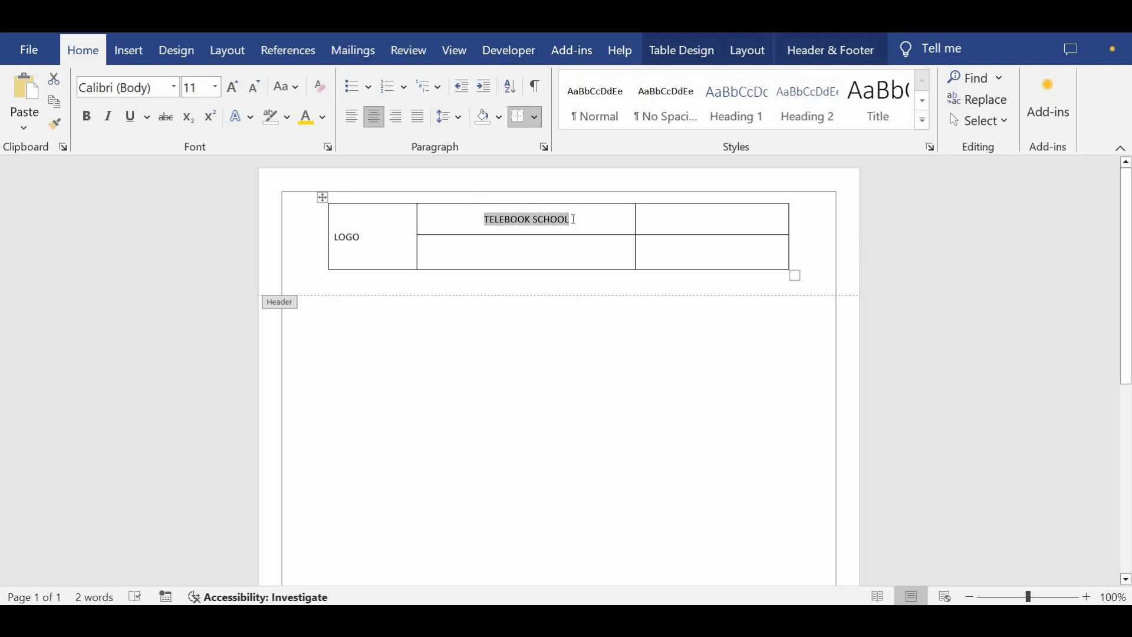
click(93, 125)
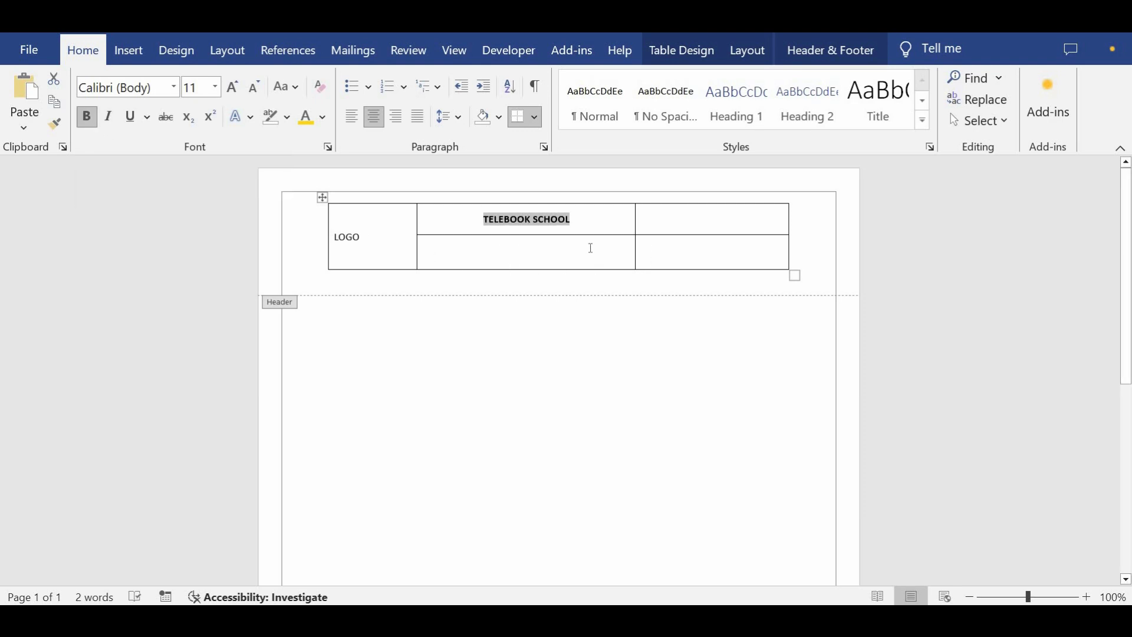
- Below the school name, enter a "Company address:" line with the address and a second line with the Tel and Email details
click(506, 252)
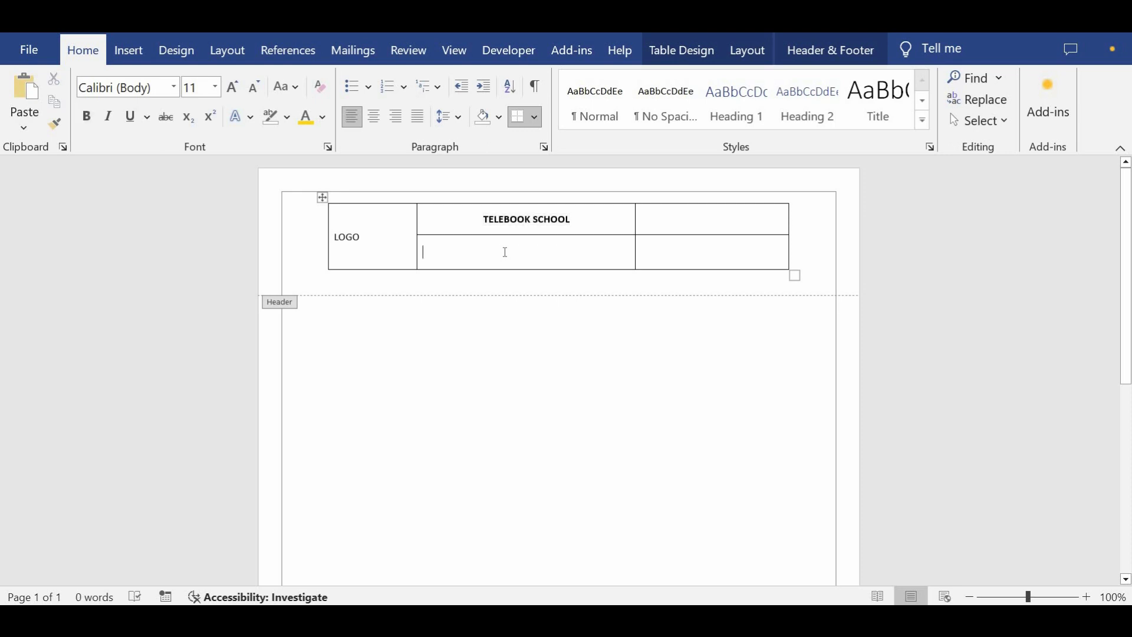
text(Compan)
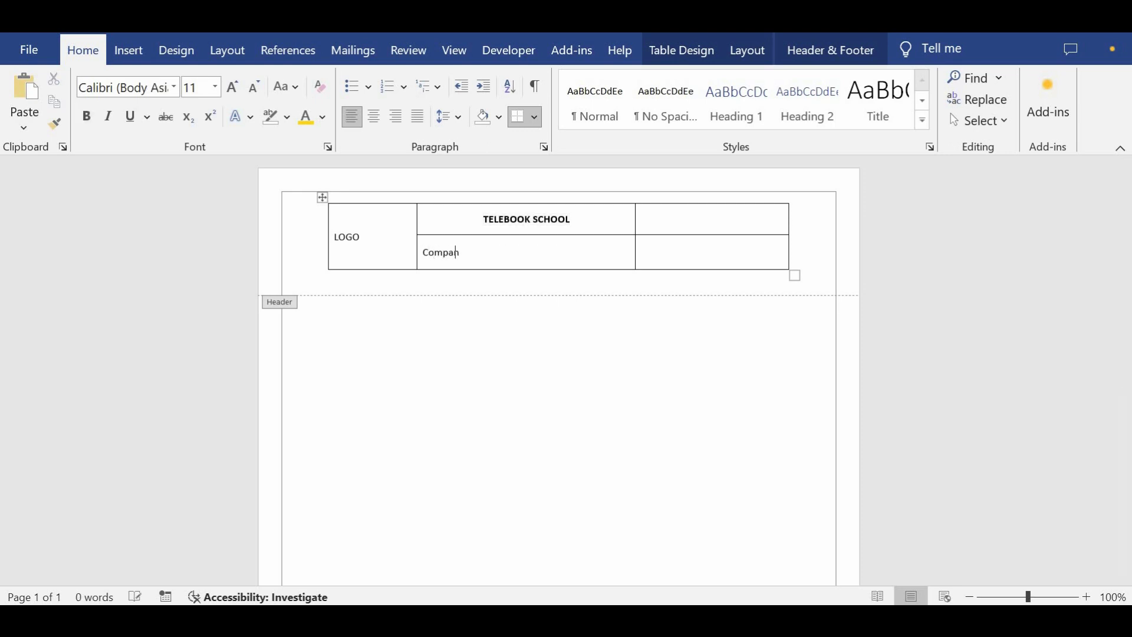
text(y address: XLJ, Dhaka, Ba)
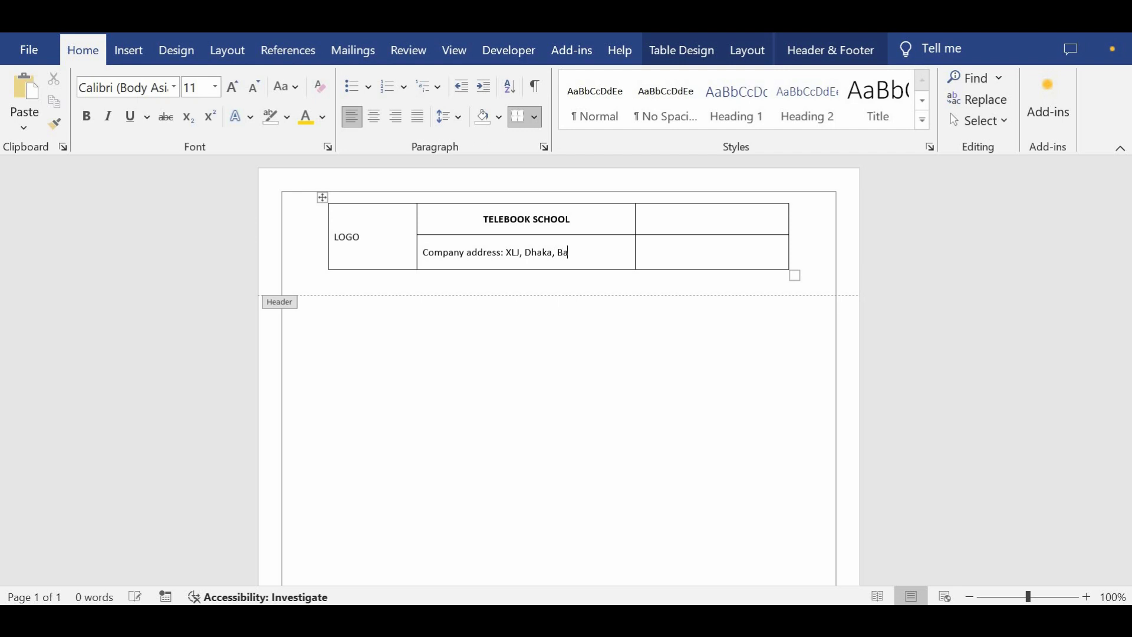
text(ngladesh)
key(Return)
text(Tel)
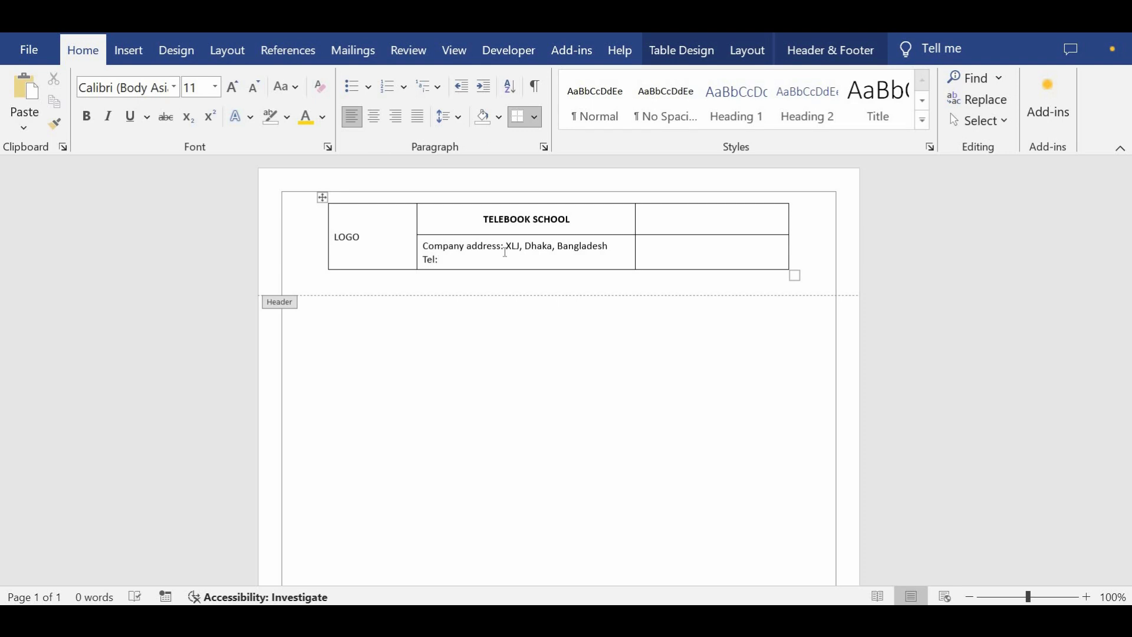
text(:xxxx, Email: yyuyy@...)
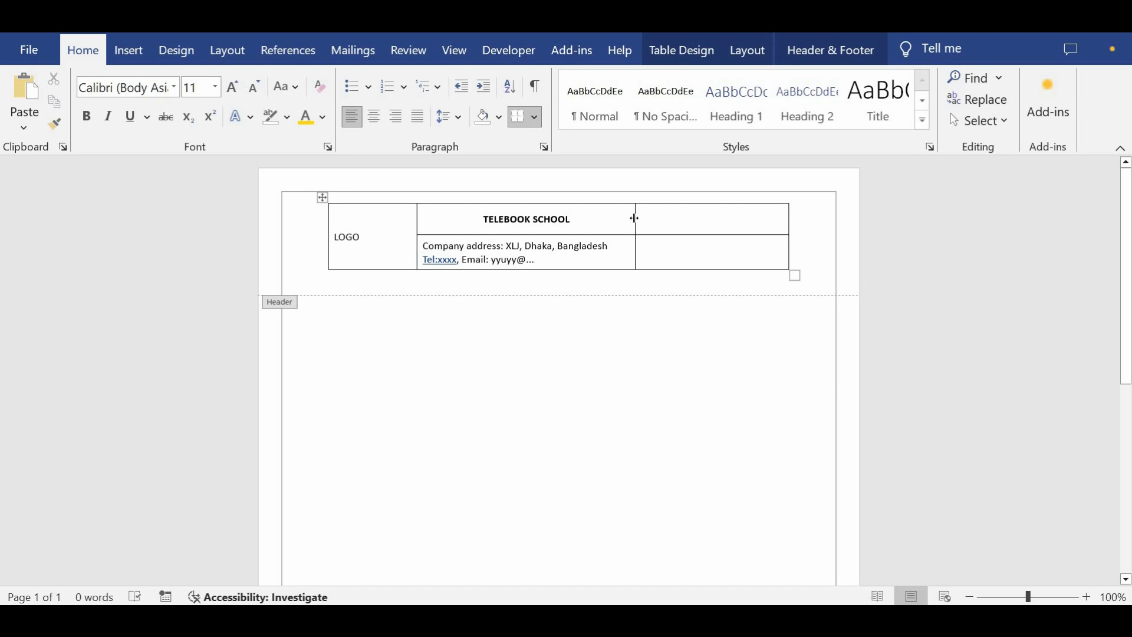
- Widen the middle column, enter "Date: 21/11/2023" in the third column's lower cell and return to the document body
drag(682, 231, 691, 233)
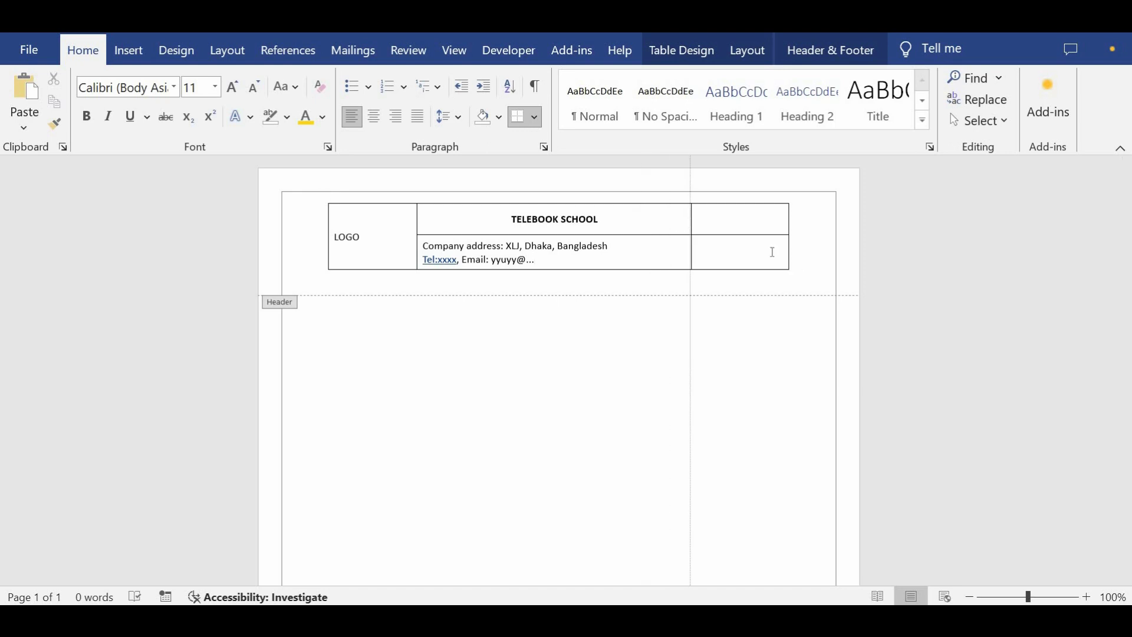
click(697, 253)
text(Date:)
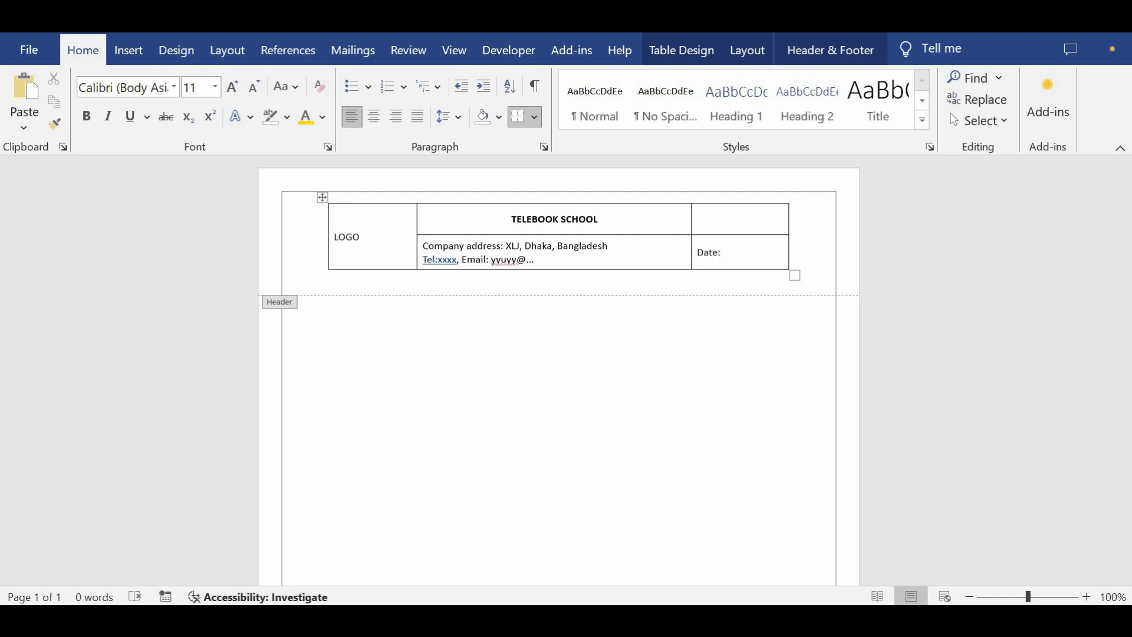
text( 21/11/2023)
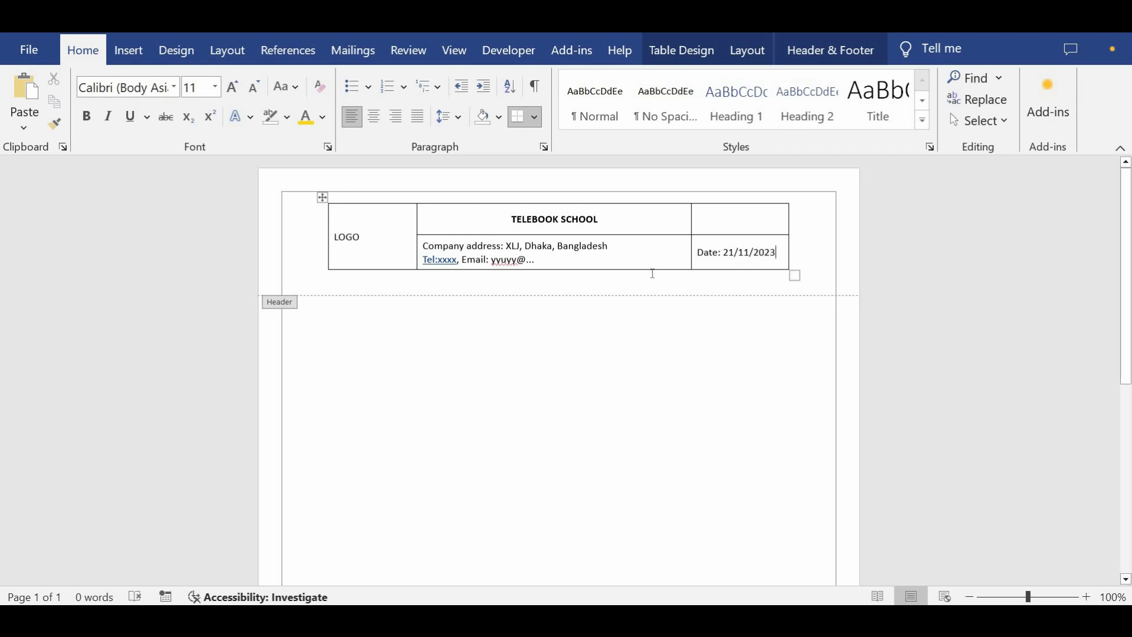
click(648, 261)
double_click(514, 401)
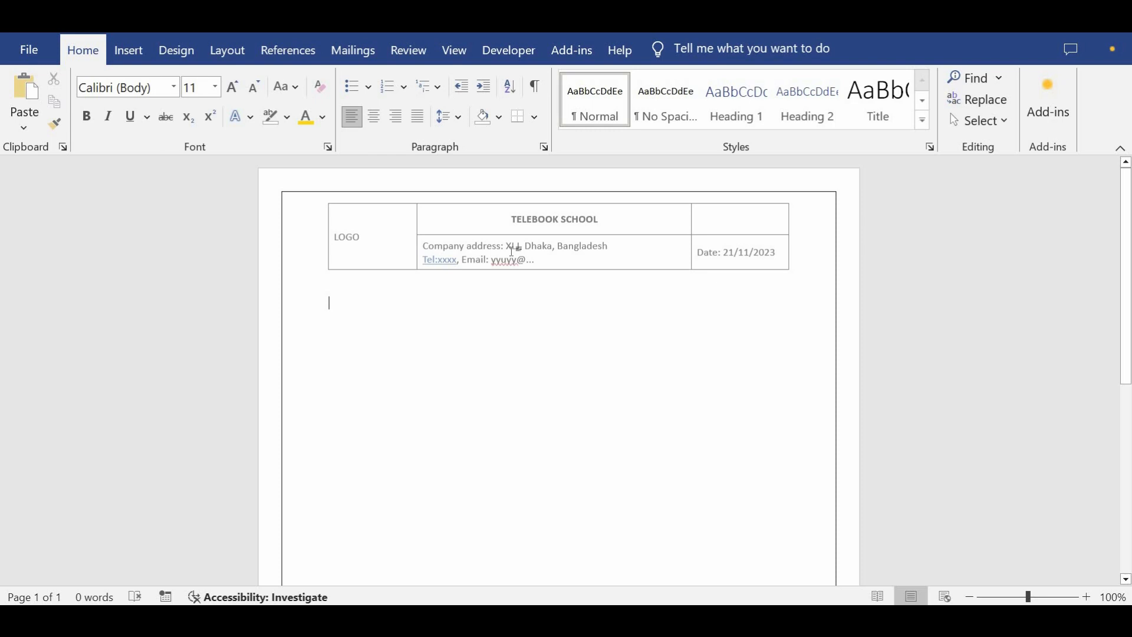
- Insert the built-in Banded footer with a centered page number
scroll(518, 267, down, 5)
scroll(560, 531, down, 1)
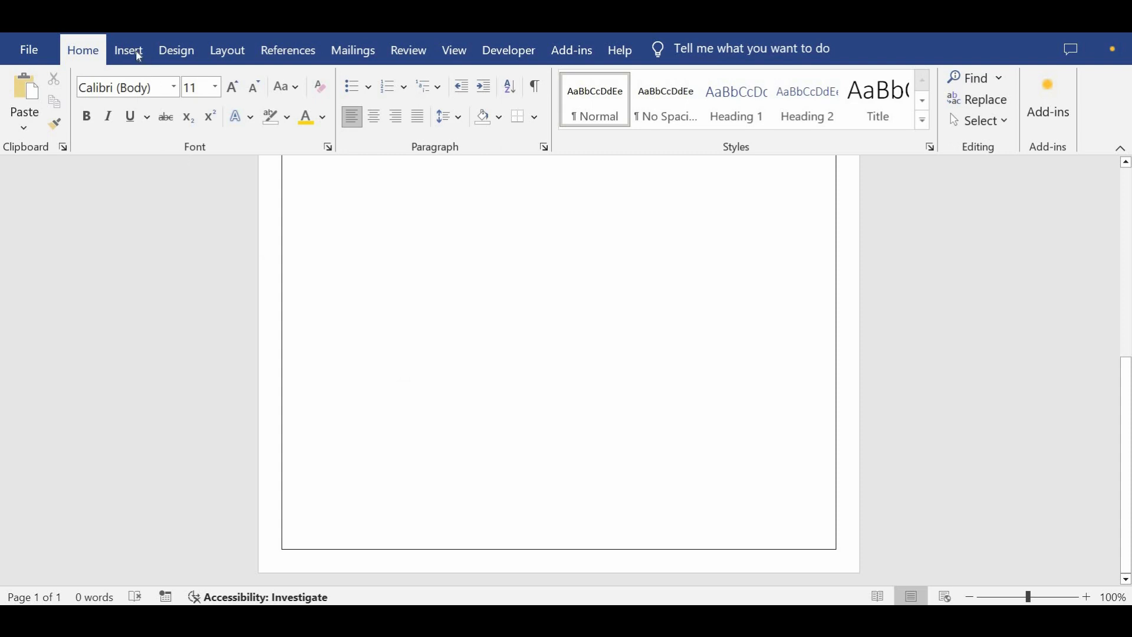
key(alt+n)
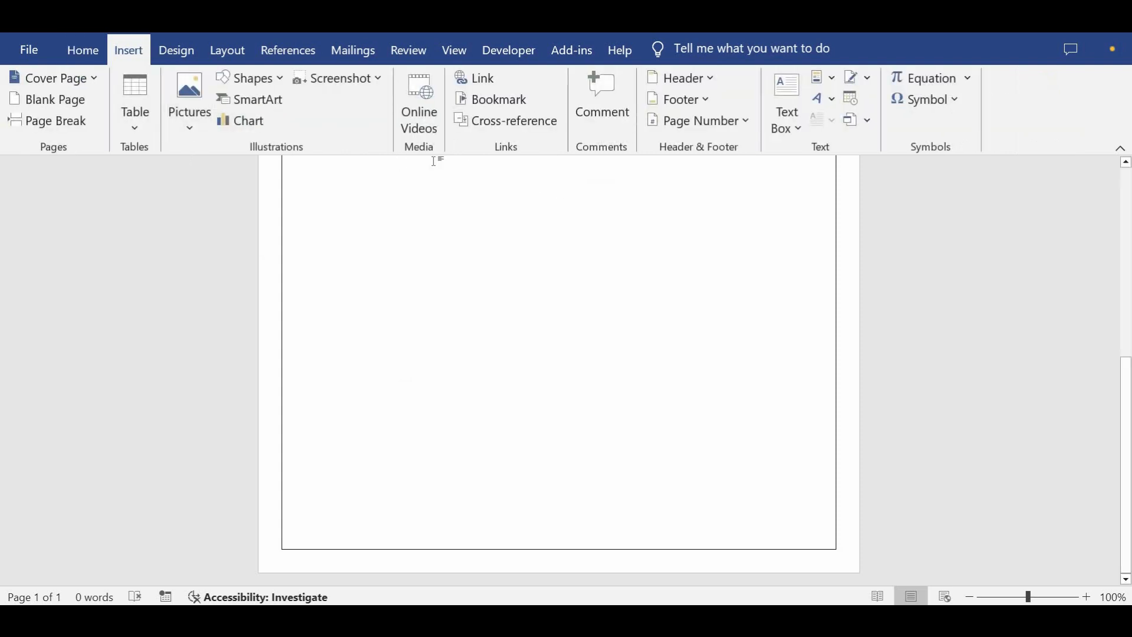
click(710, 114)
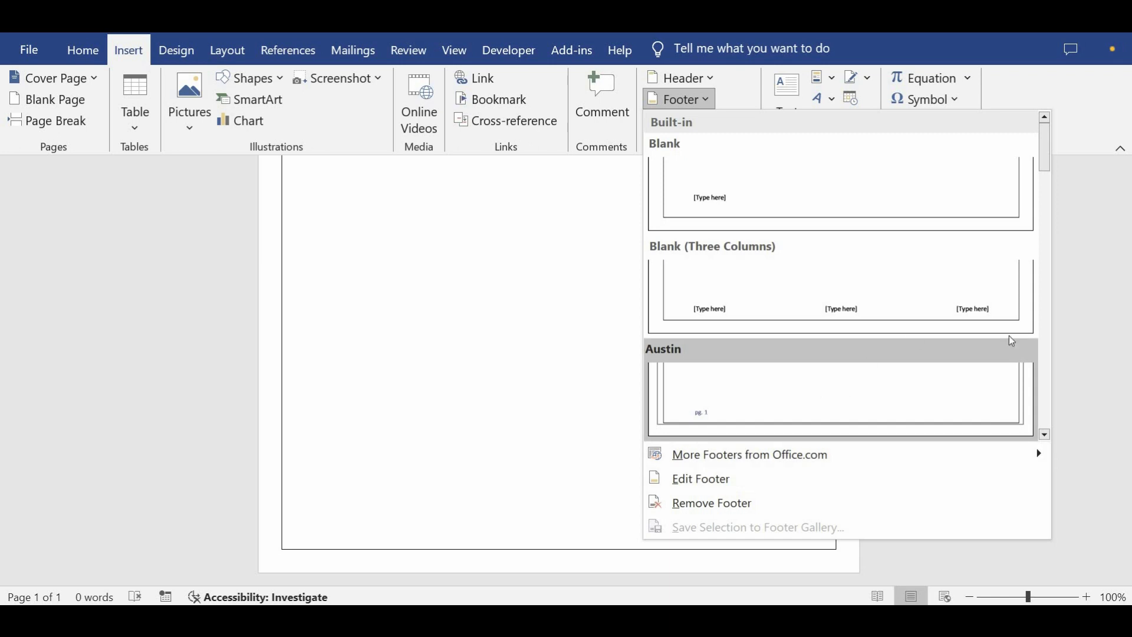
drag(1041, 152, 1056, 195)
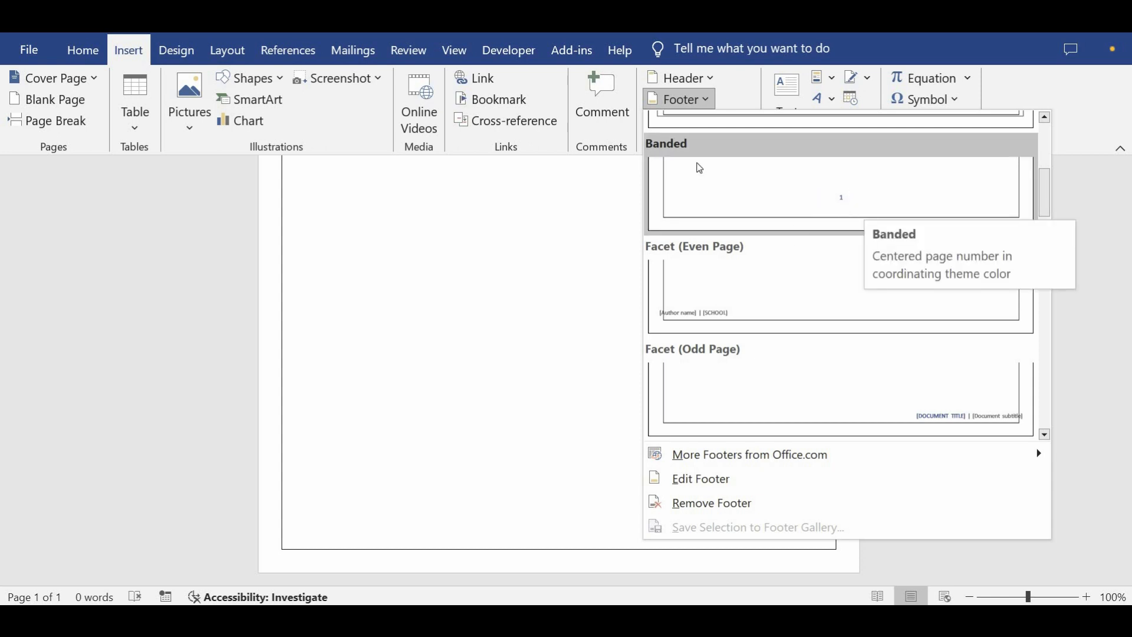
click(827, 198)
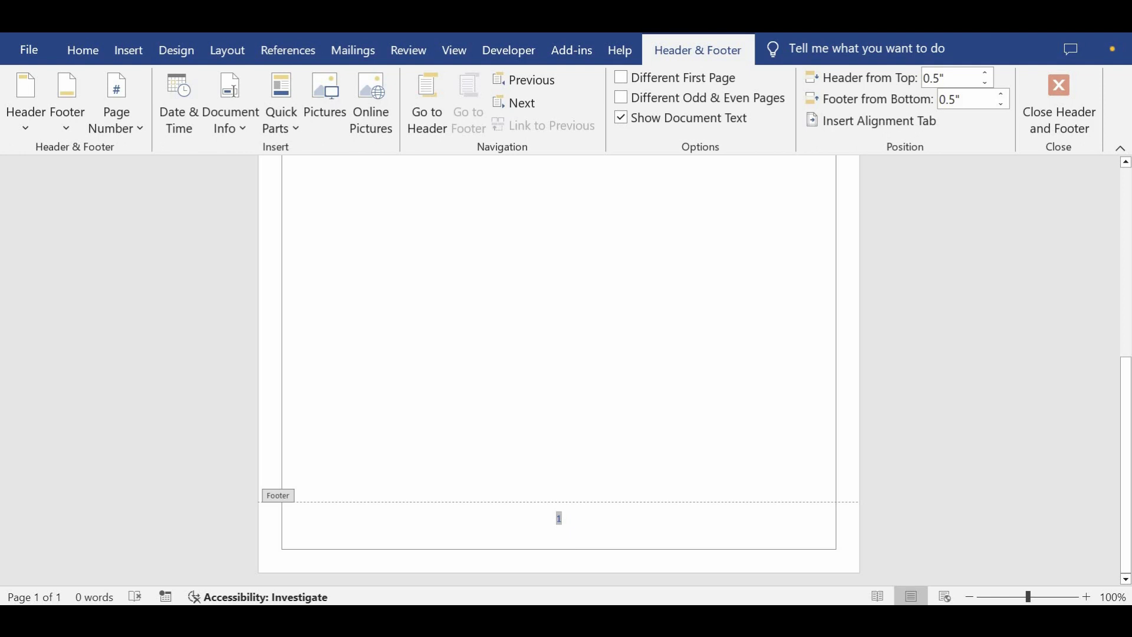
- Add "PAGE NO." before the footer's page number, then leave the footer and review the finished page
text(PAGE)
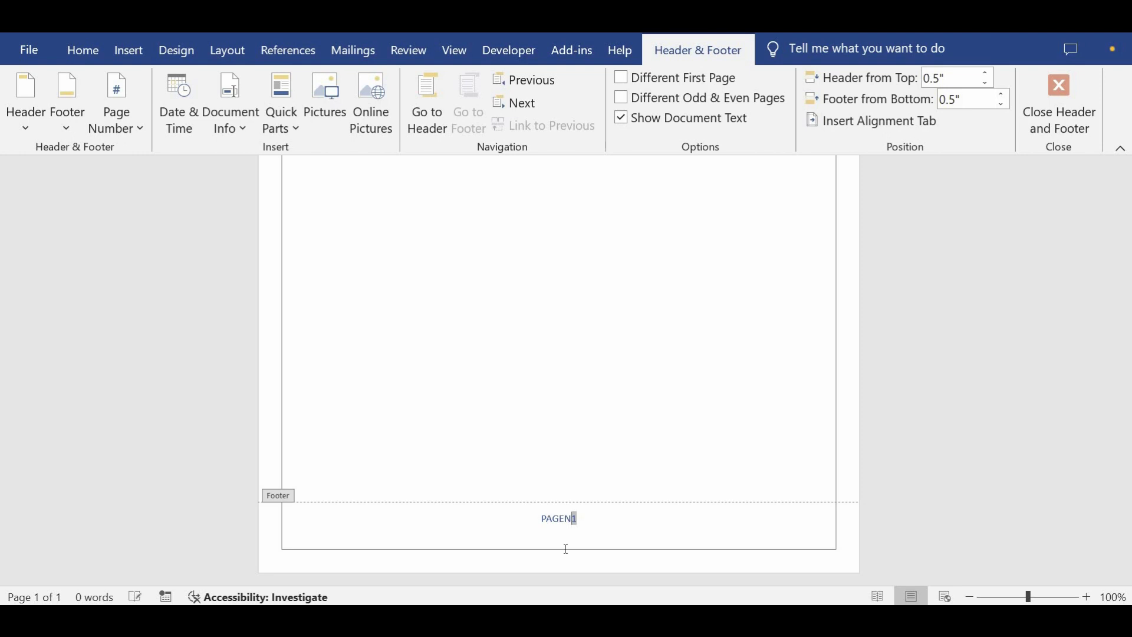
text( NO.)
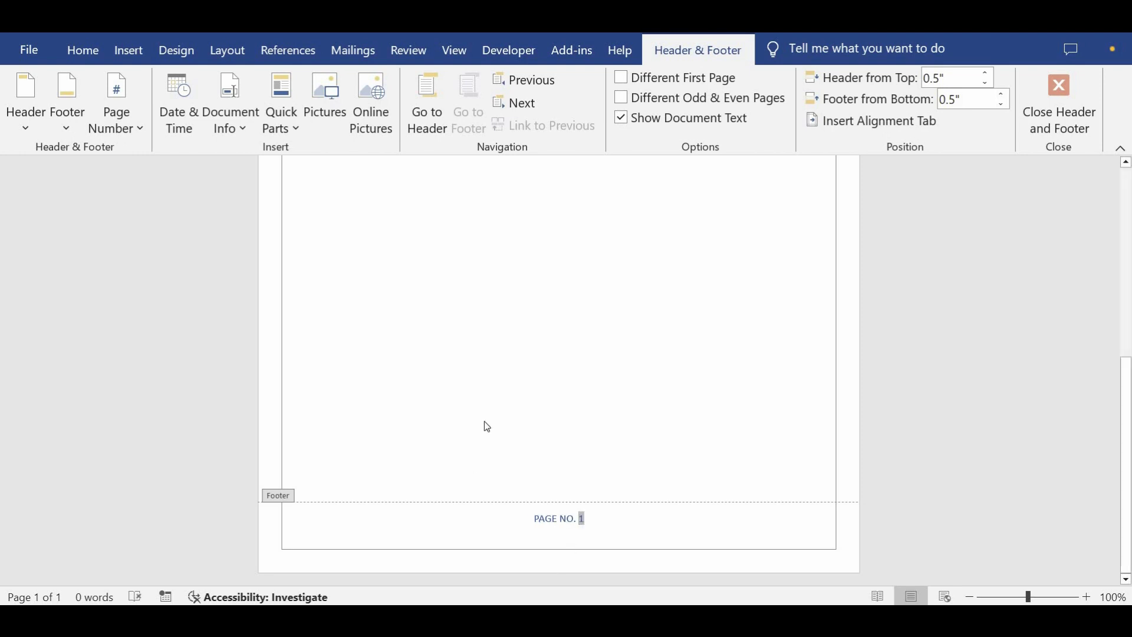
double_click(663, 373)
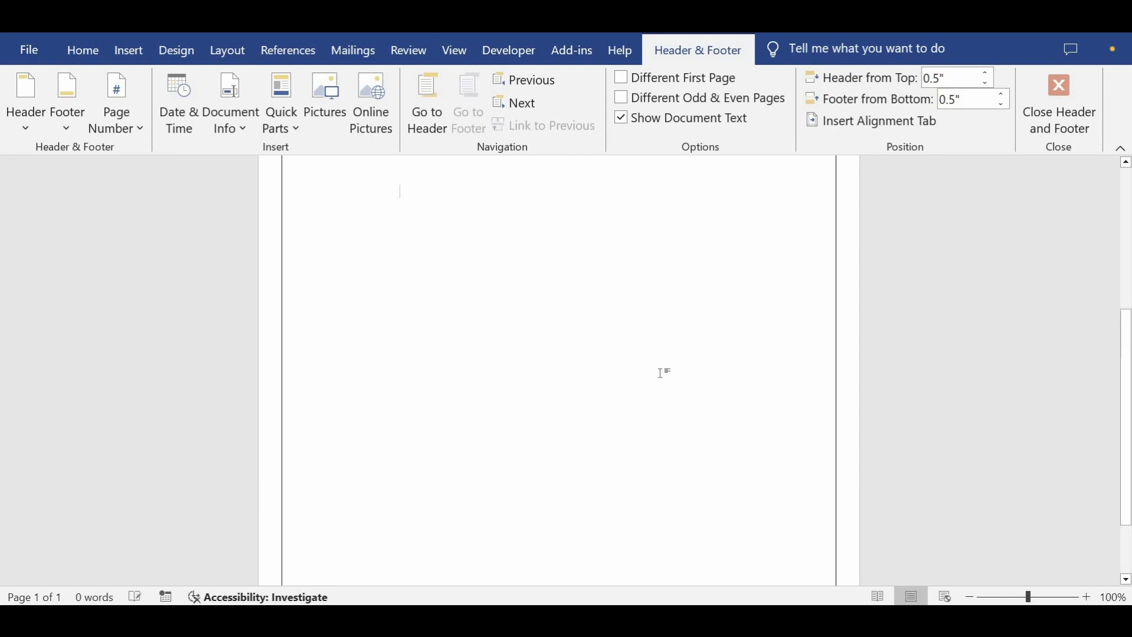
scroll(664, 373, up, 3)
scroll(663, 373, down, 5)
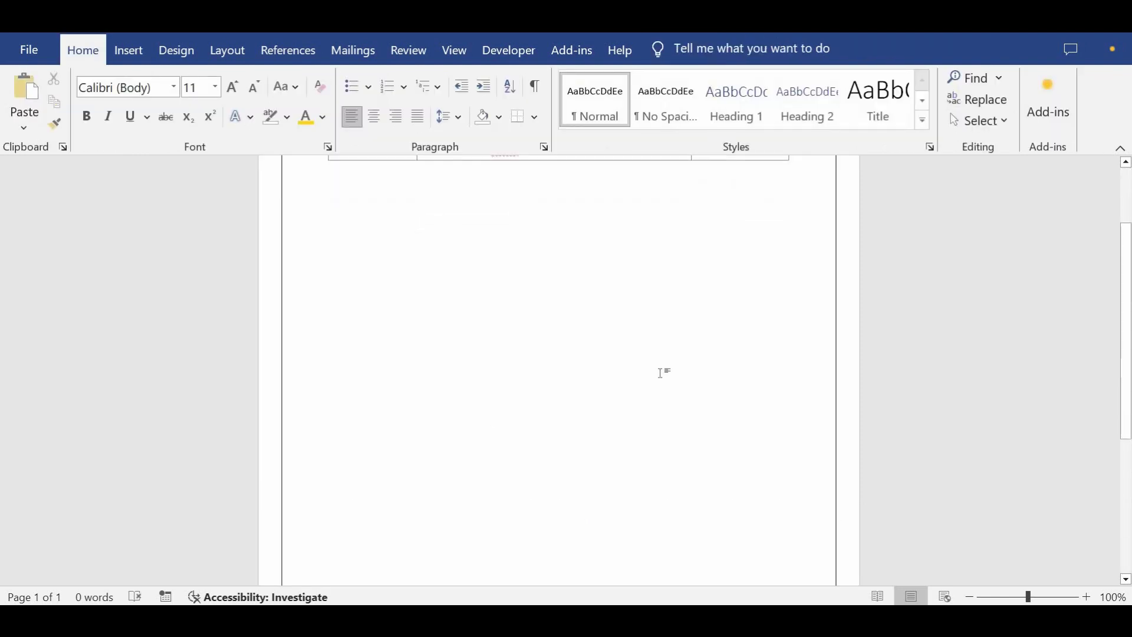
scroll(702, 389, up, 5)
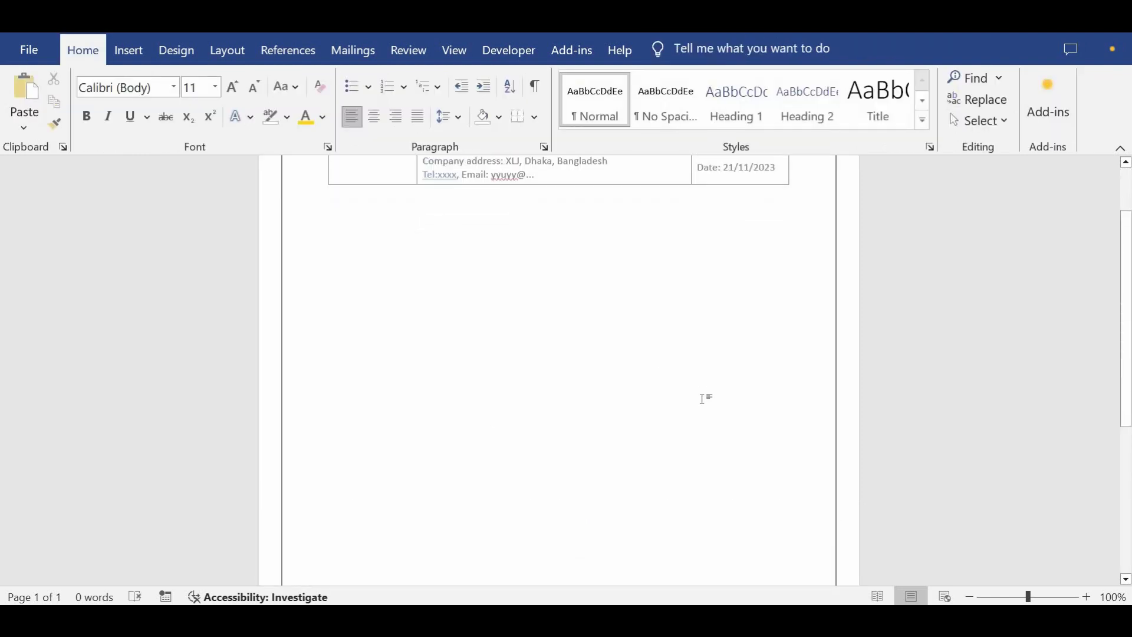
scroll(614, 511, down, 6)
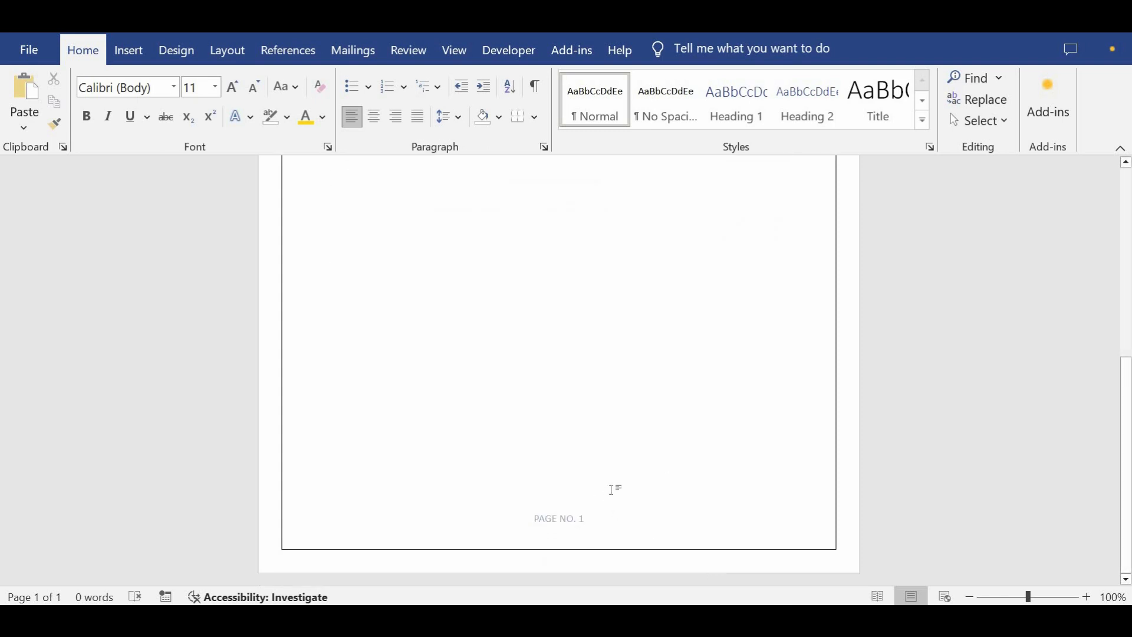
- Set all text in the header table to Times New Roman at size 12
scroll(613, 489, up, 5)
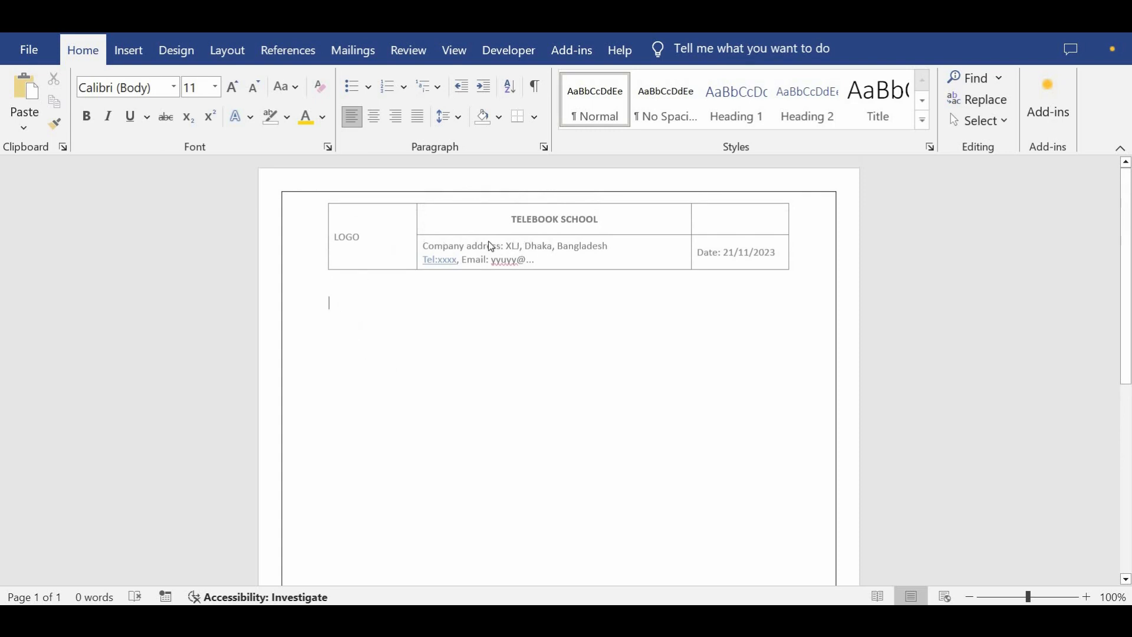
double_click(323, 211)
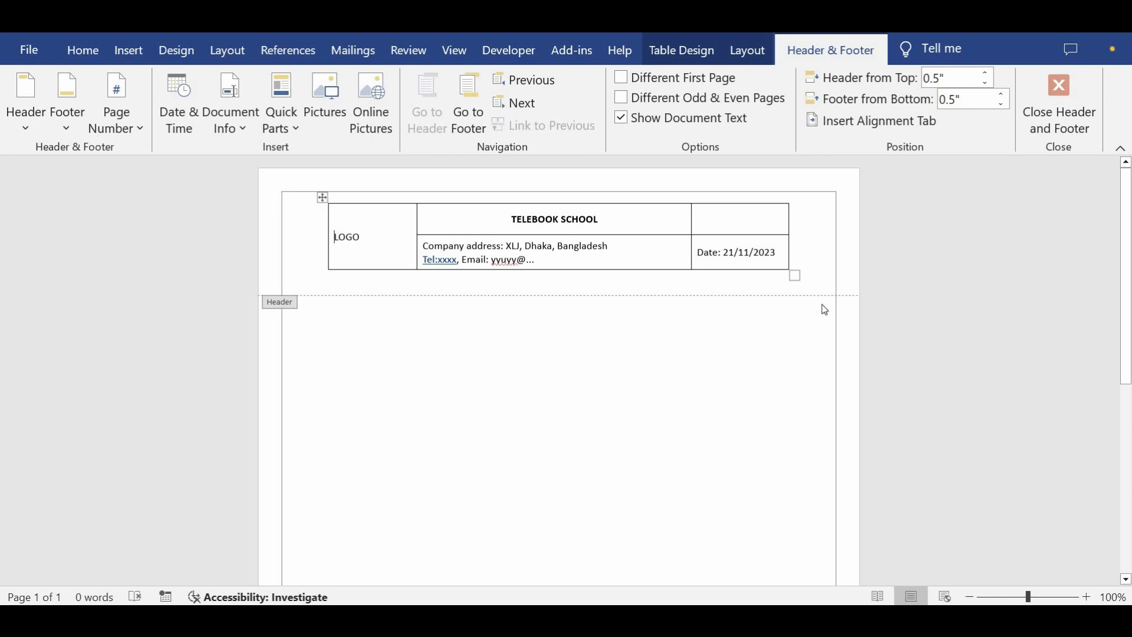
key(ctrl+a)
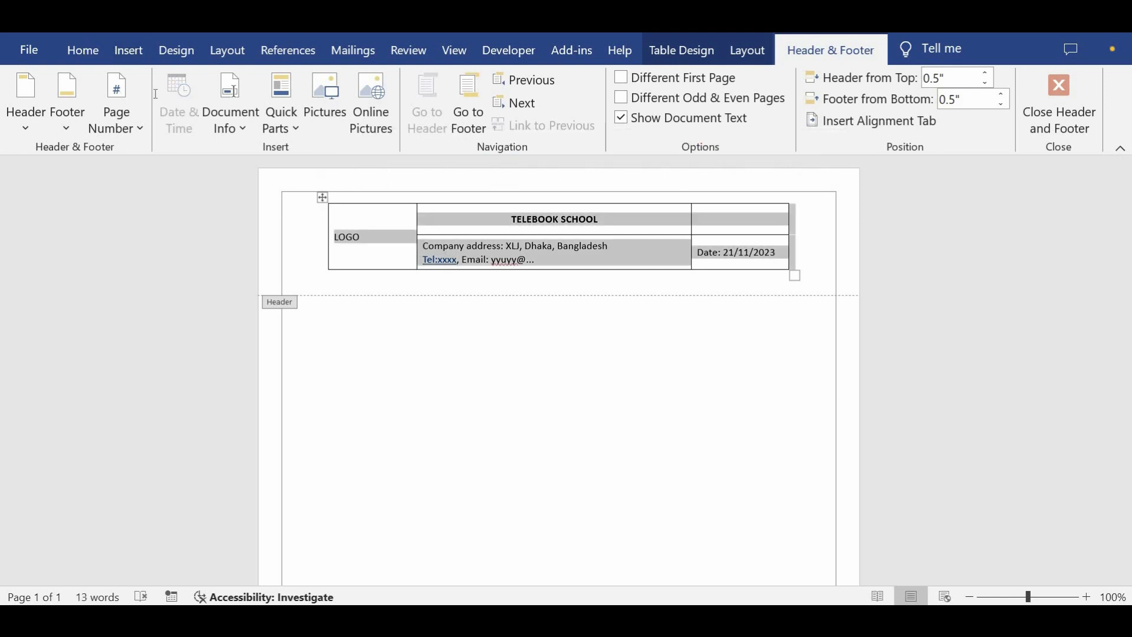
click(82, 49)
click(158, 93)
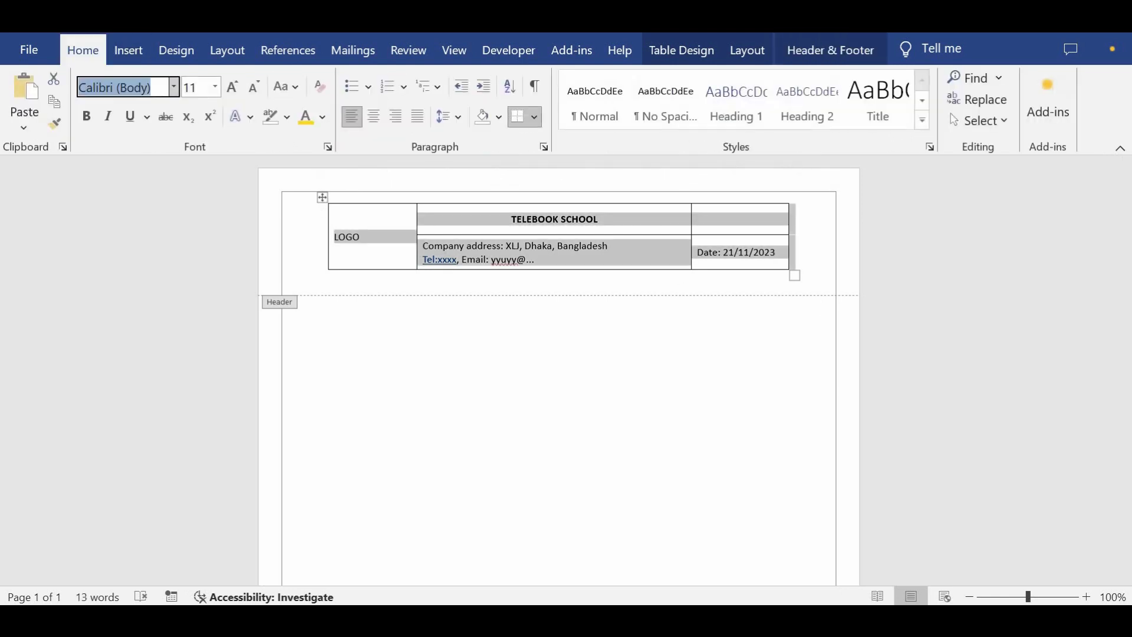
text(Times New Rom)
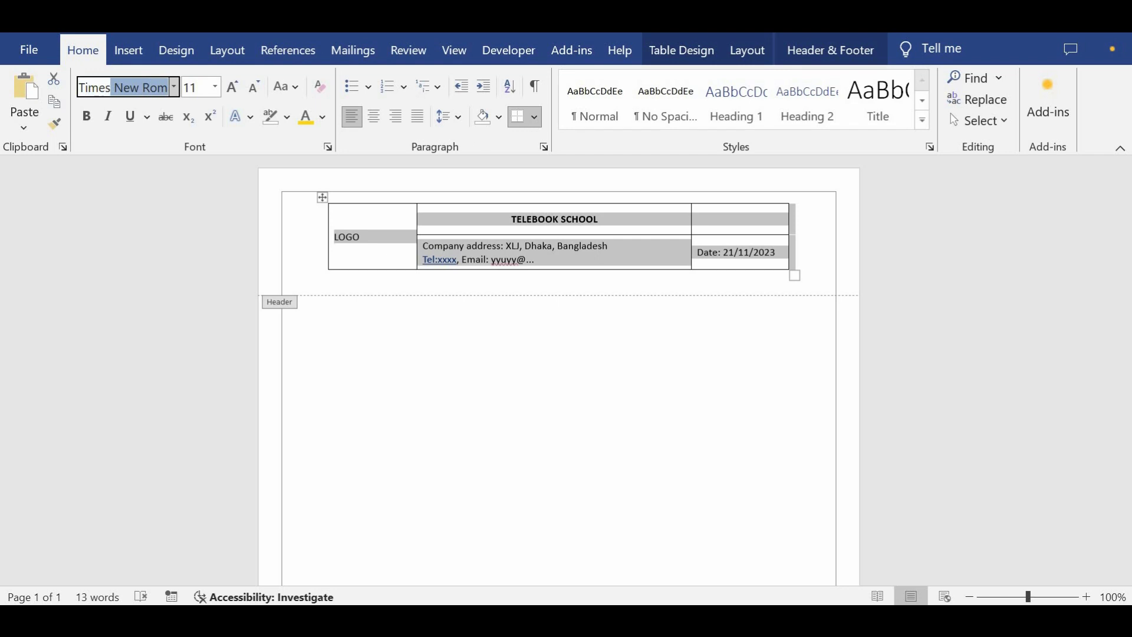
key(Return)
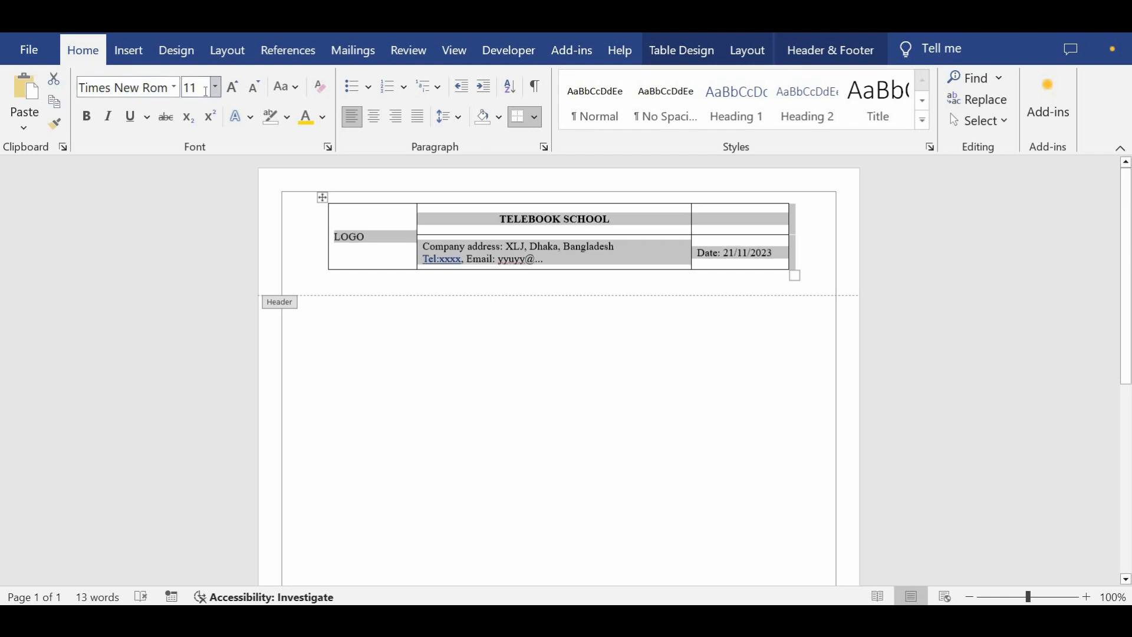
click(207, 87)
text(12)
key(Return)
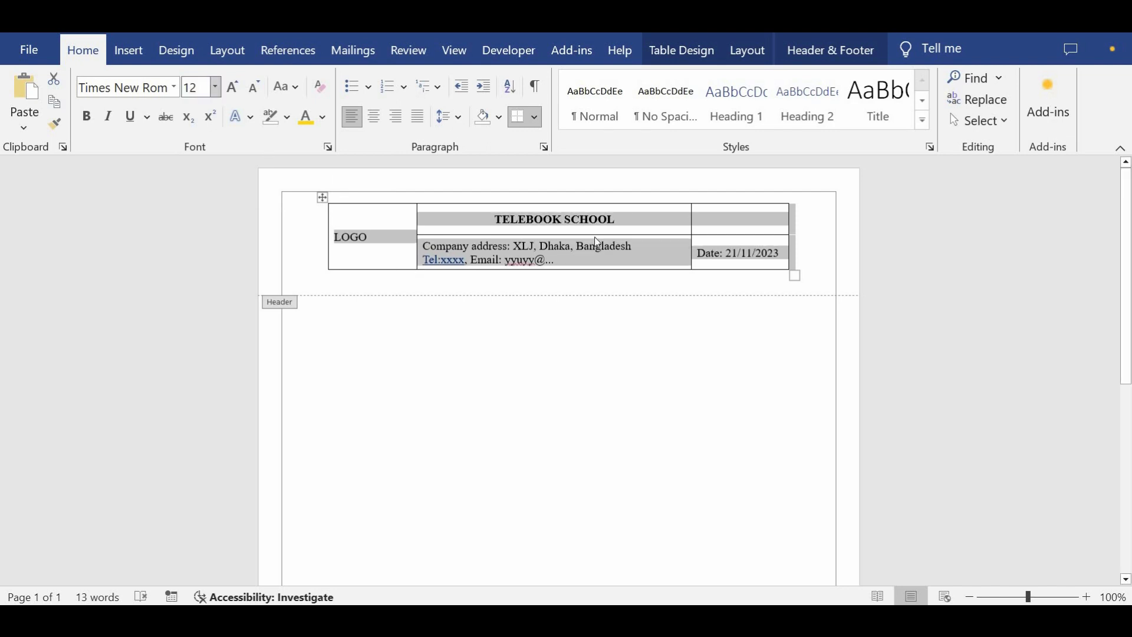
- Enlarge the "TELEBOOK SCHOOL" header title to 16 pt, return to the document body and review the page
drag(624, 222, 494, 220)
click(241, 96)
key(ctrl+shift+period)
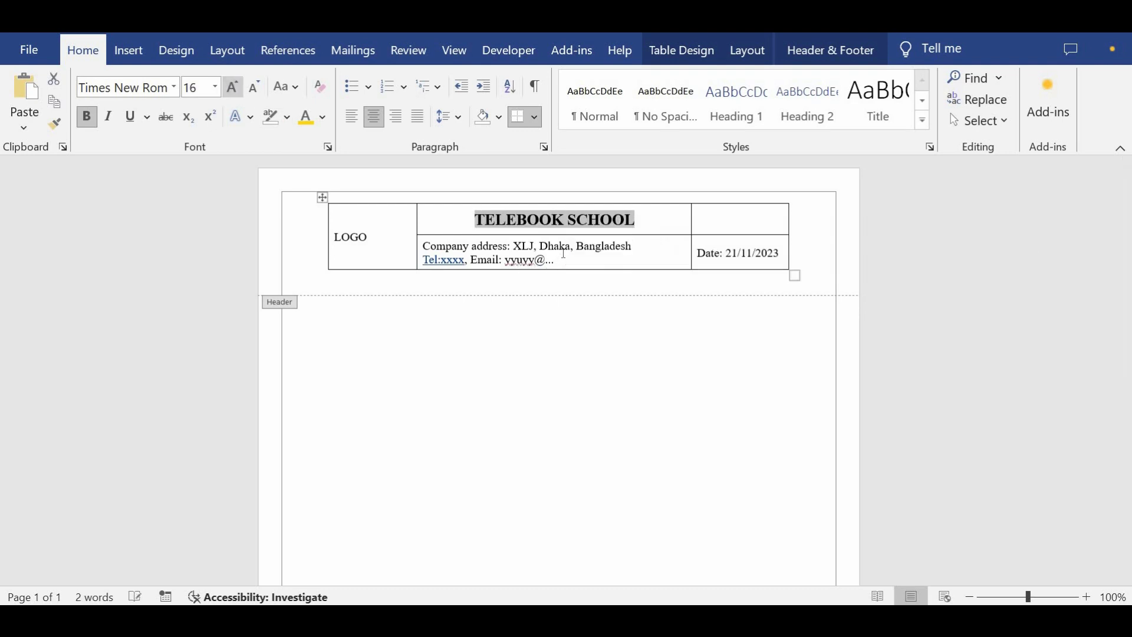
click(633, 341)
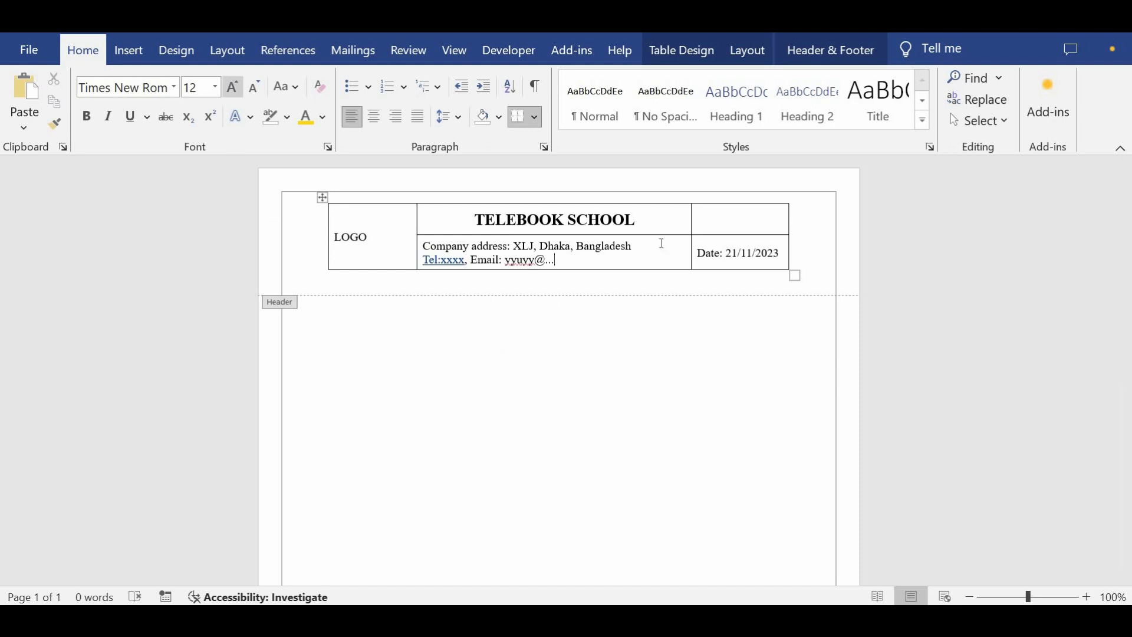
double_click(506, 389)
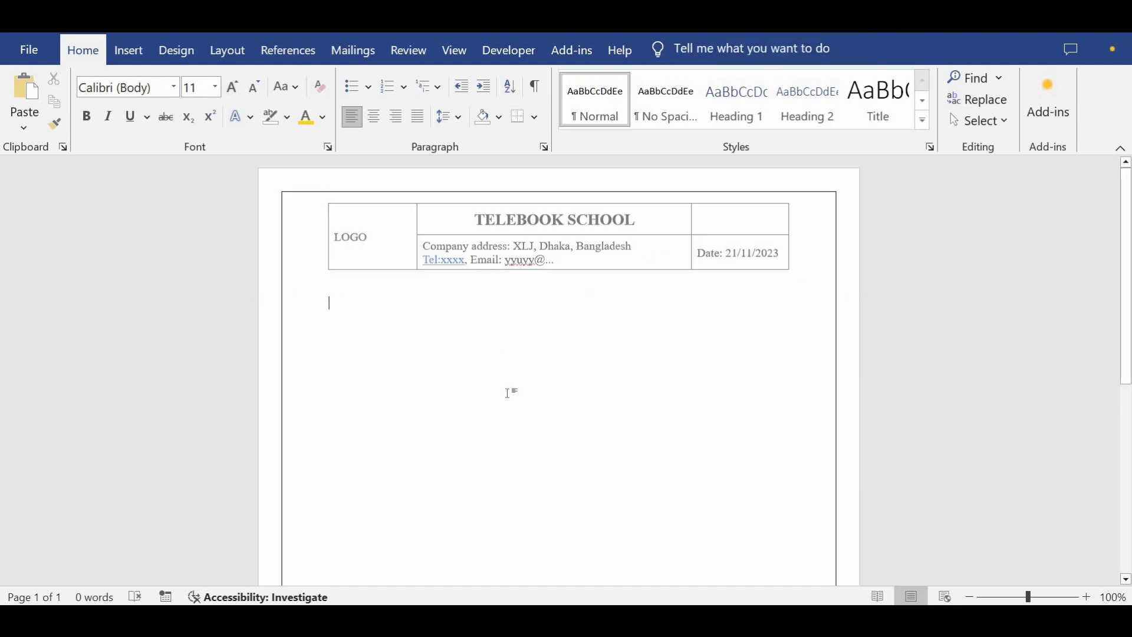
scroll(510, 399, down, 5)
scroll(513, 413, up, 1)
scroll(514, 412, up, 4)
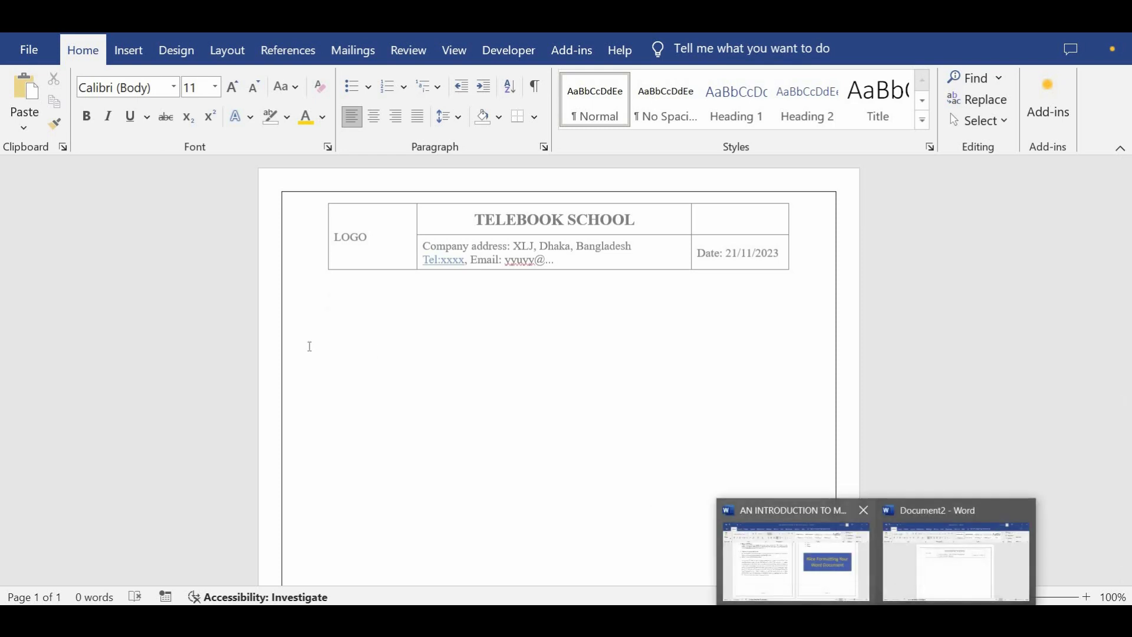
- Switch to the sample MS Word document and copy the two introductory paragraphs below its title
key(alt+Tab)
scroll(313, 356, up, 3)
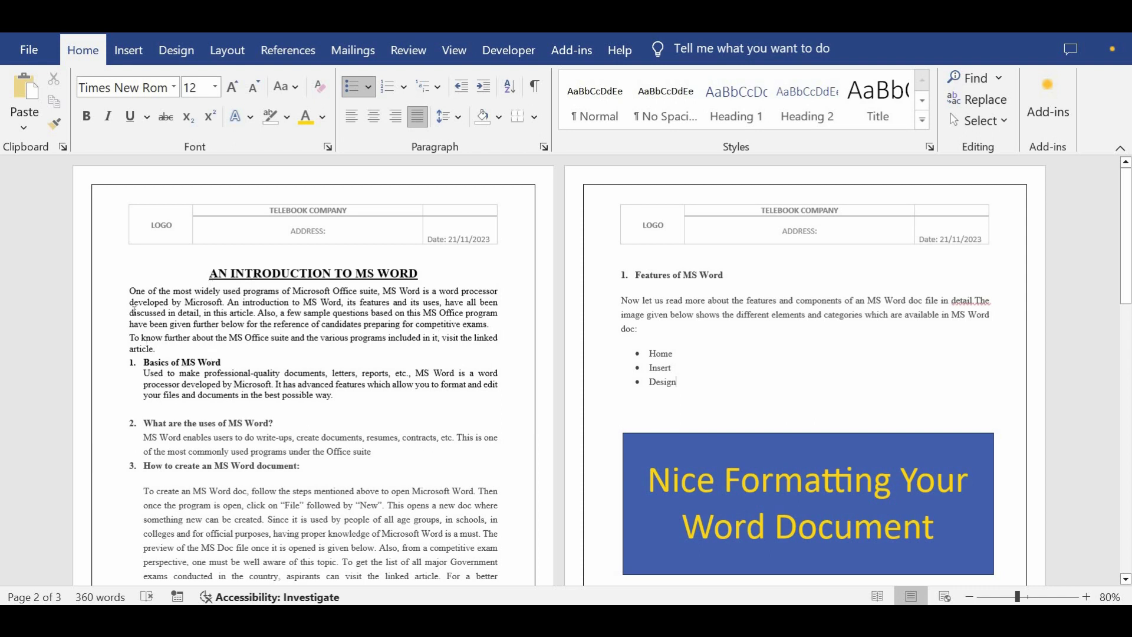
drag(155, 349, 129, 291)
key(ctrl+c)
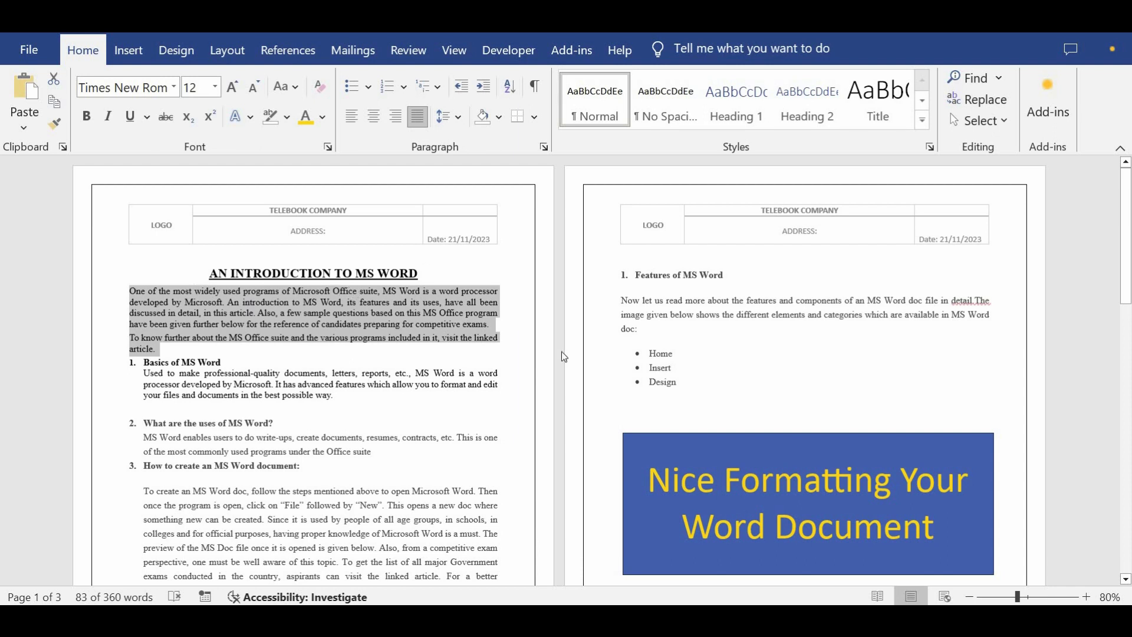
- Switch back to Document2 and enter the centered title "An Introduction on MS Word" in the body
click(878, 622)
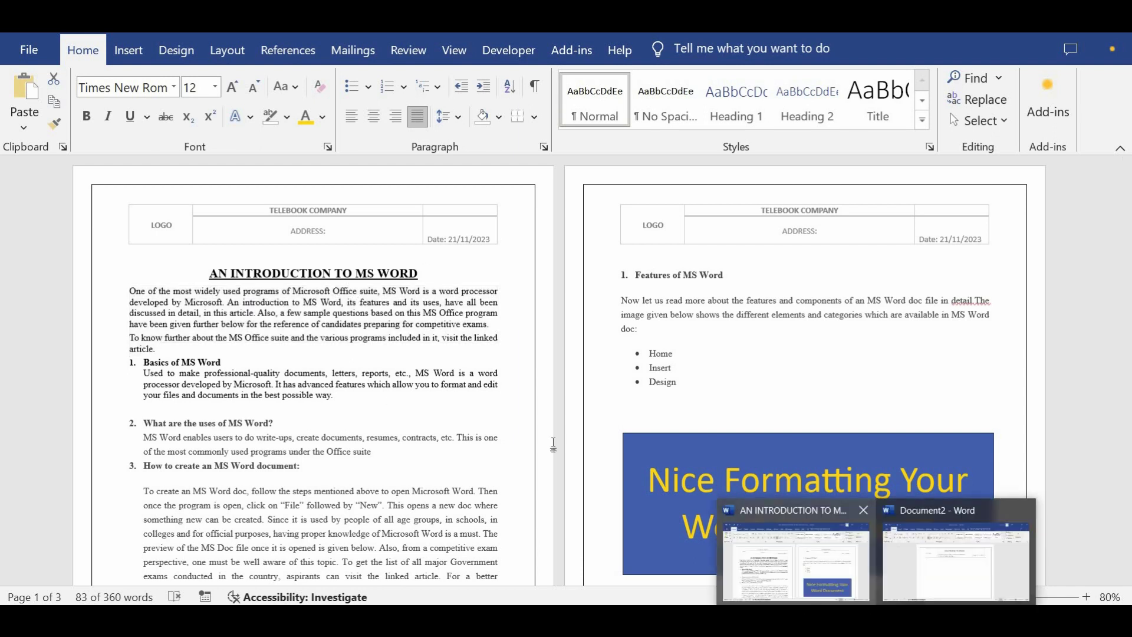
click(955, 554)
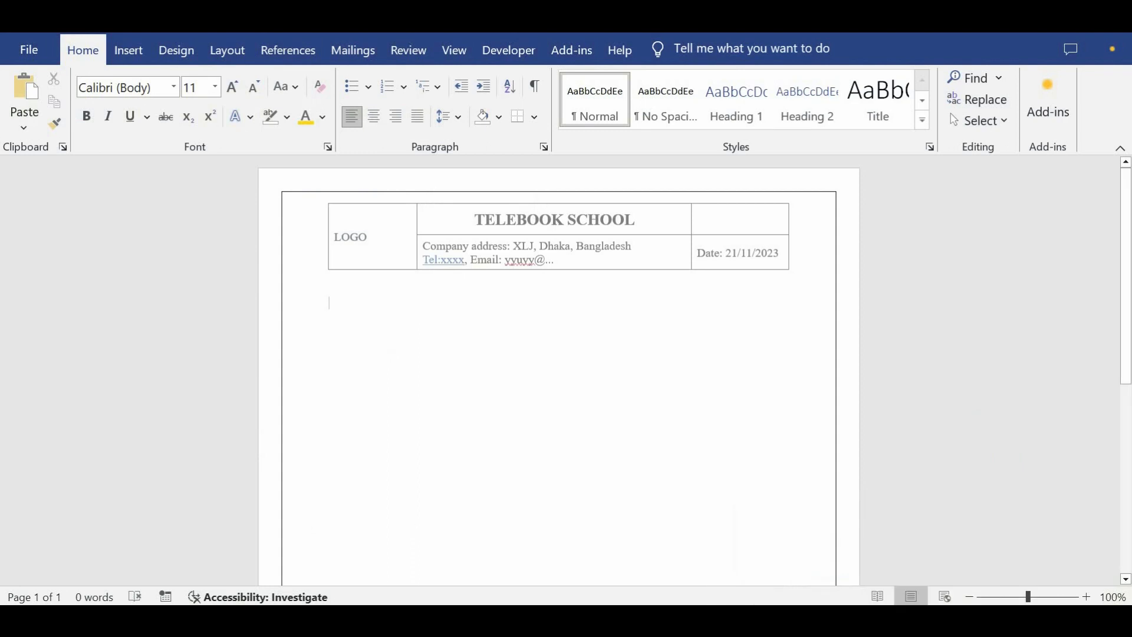
text(An Ind)
key(BackSpace)
text(tr)
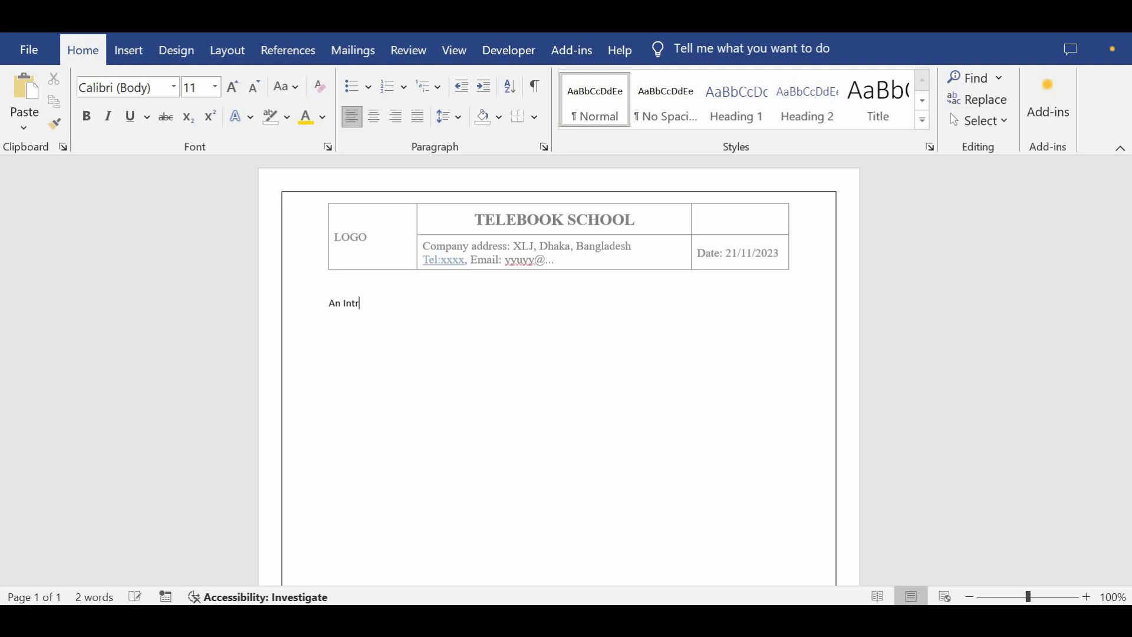
text(oduction on MS Word)
key(ctrl+e)
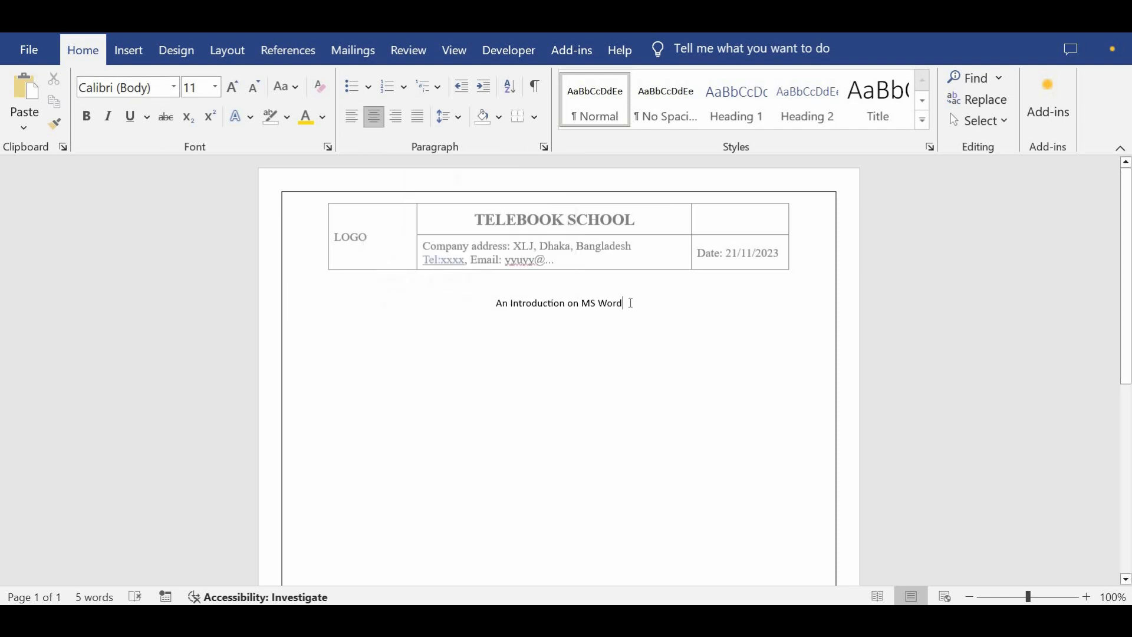
- Convert the body title to uppercase and make it bold
drag(623, 303, 500, 303)
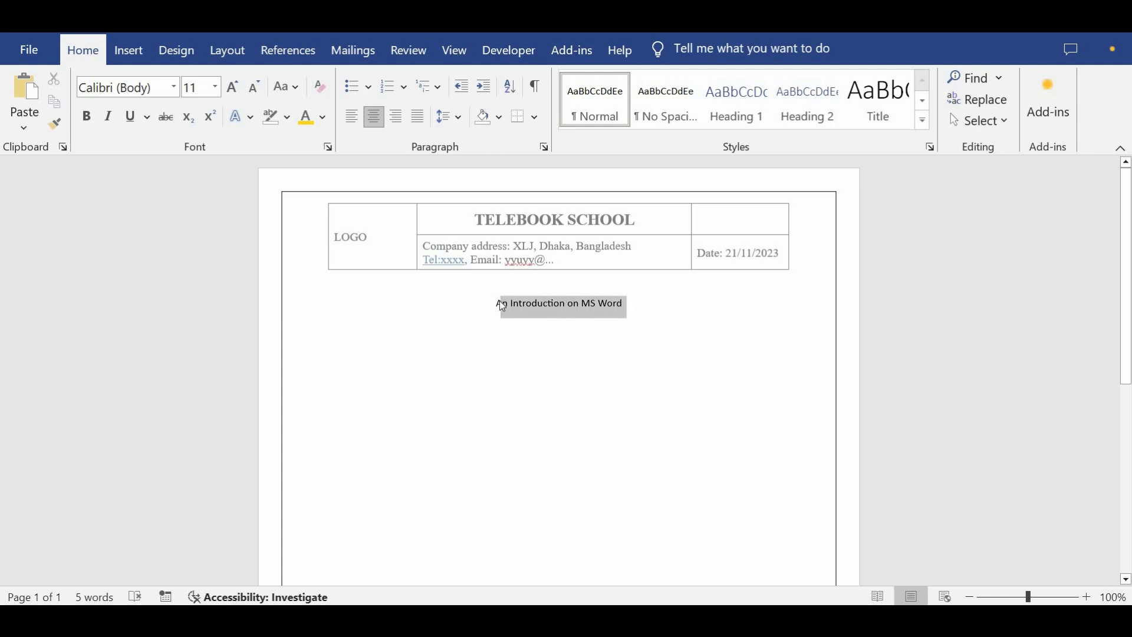
click(298, 88)
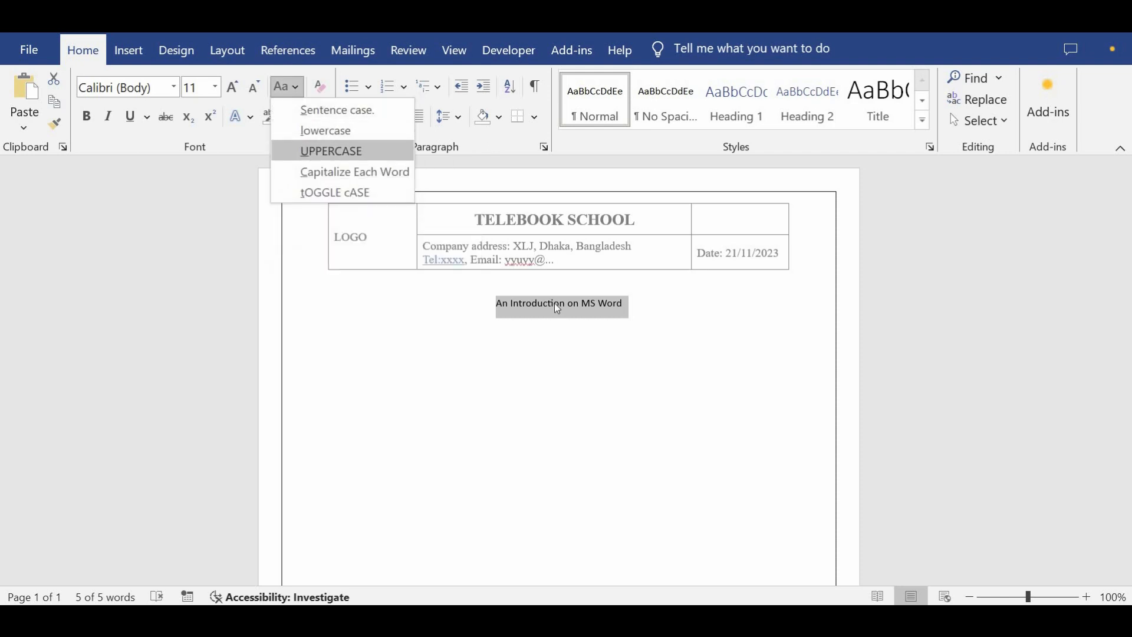
key(Return)
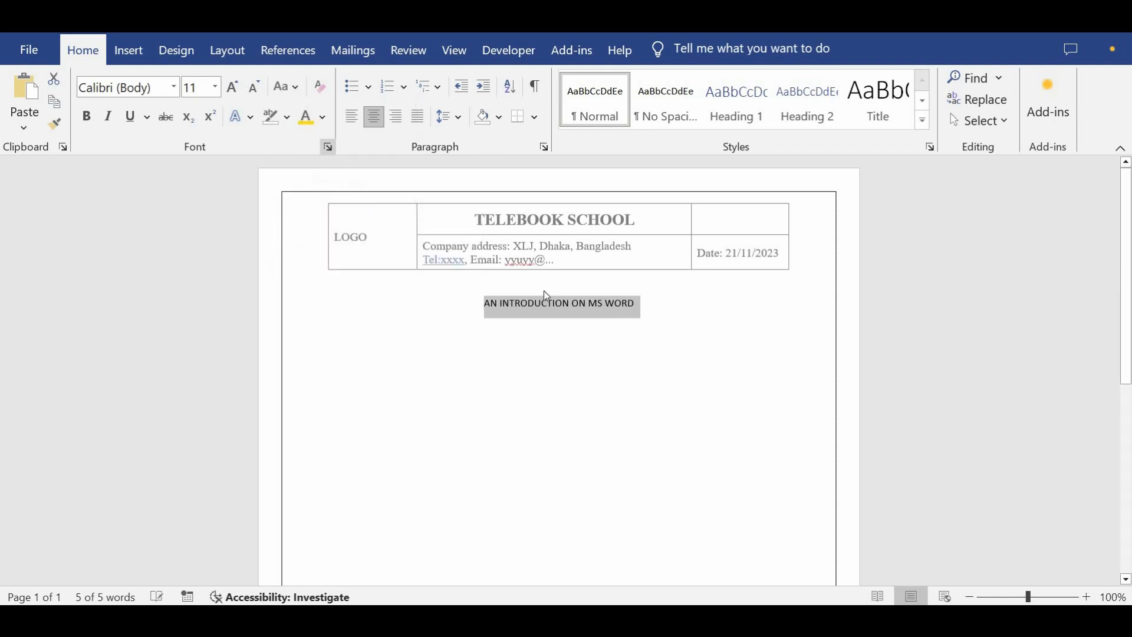
click(89, 120)
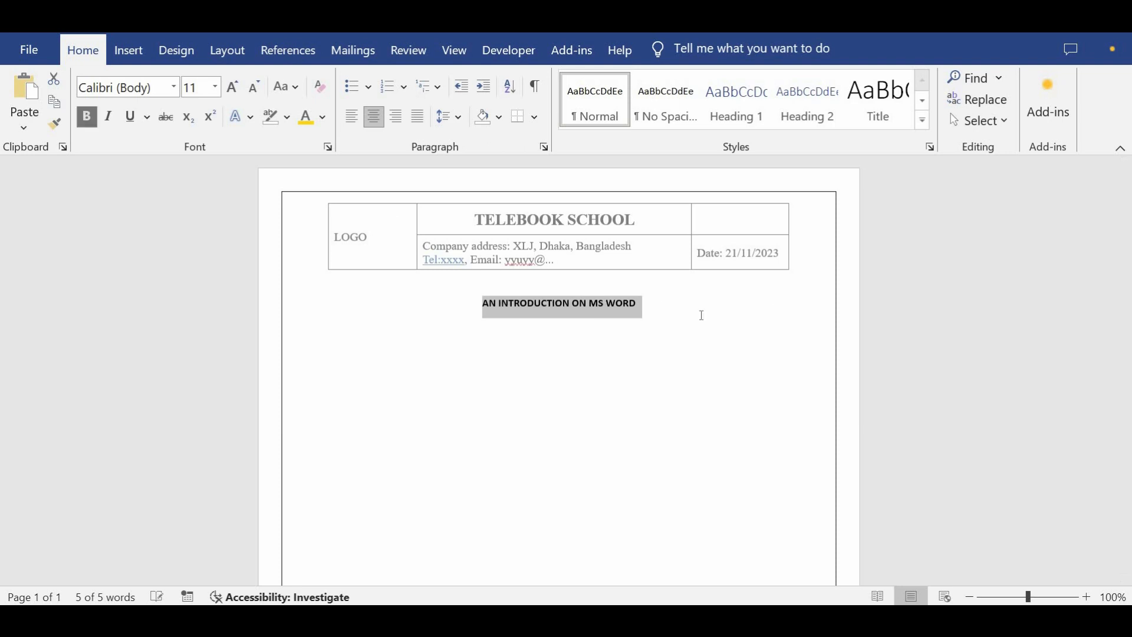
- Set the body title's font to Times New Roman at size 12 and deselect it
click(157, 91)
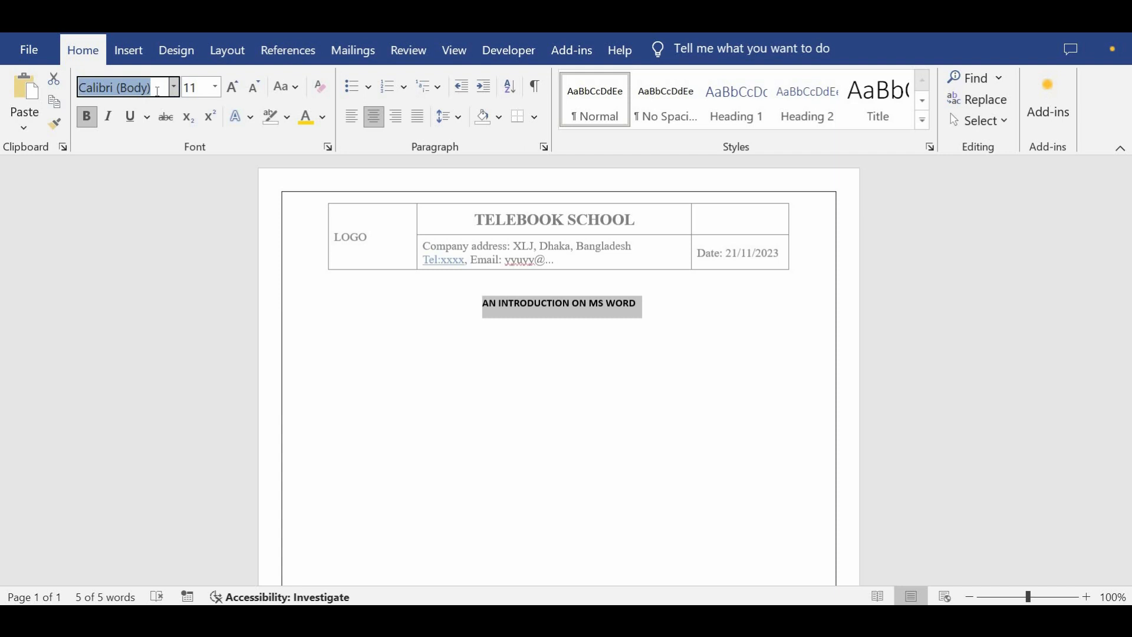
text(Times New Rom)
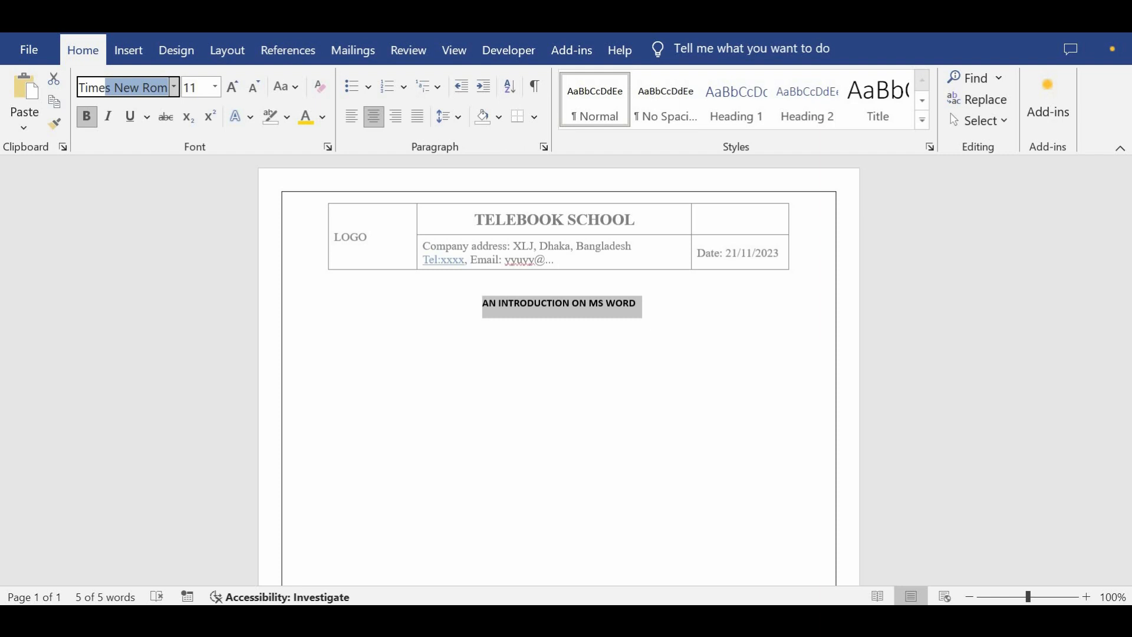
key(Return)
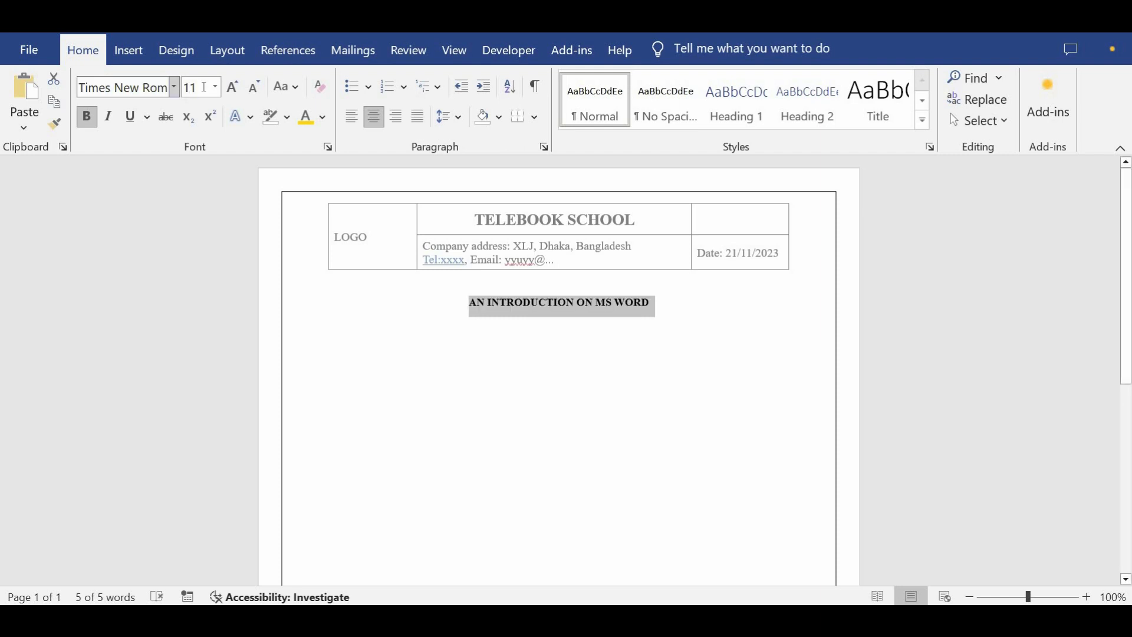
click(203, 87)
text(12)
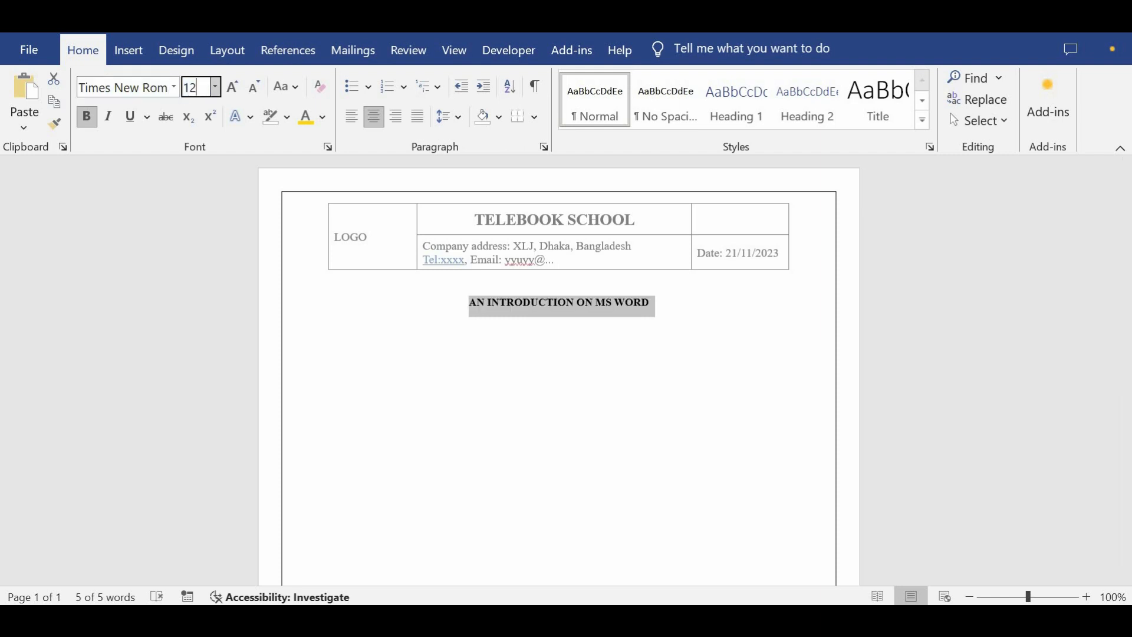
key(Return)
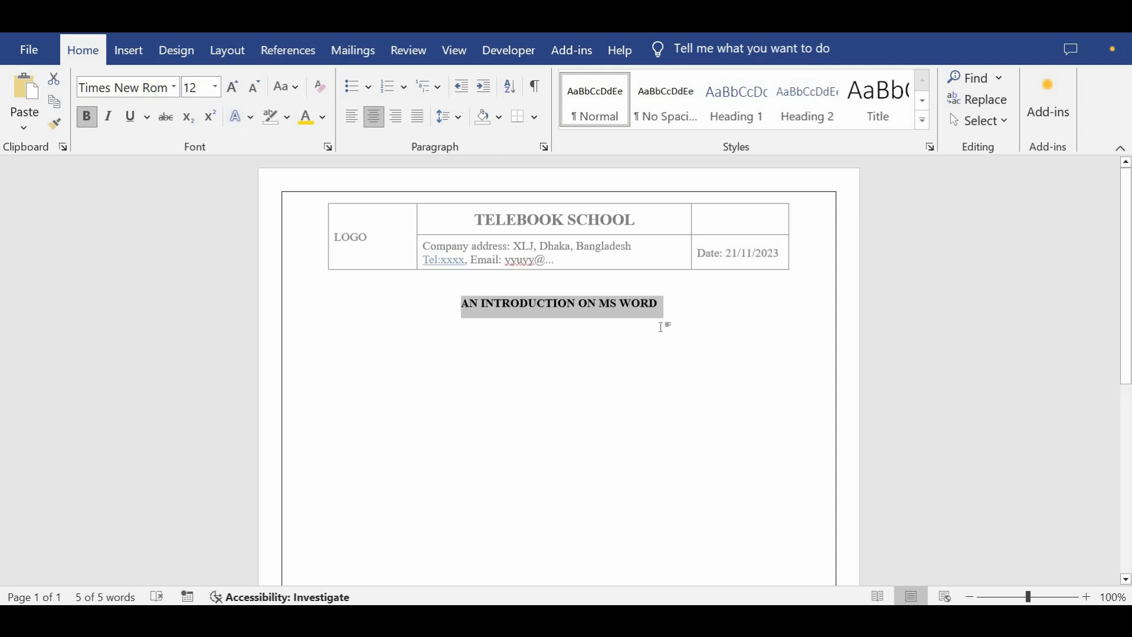
click(495, 304)
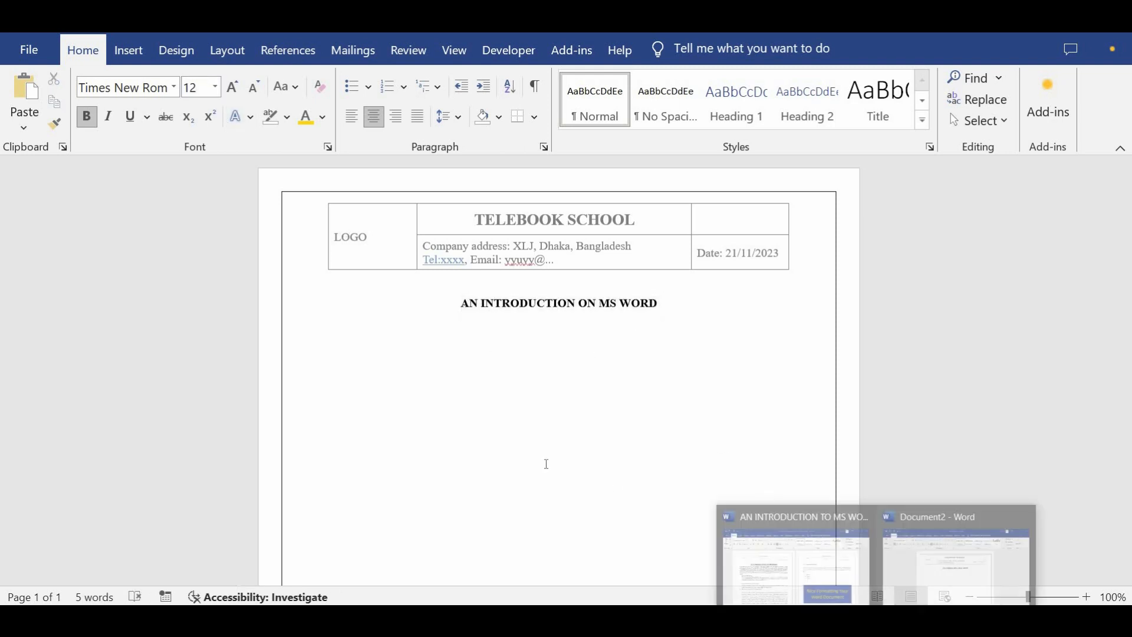
- Paste the copied introductory paragraphs on a new line below the title in Document2, keeping text only
click(790, 560)
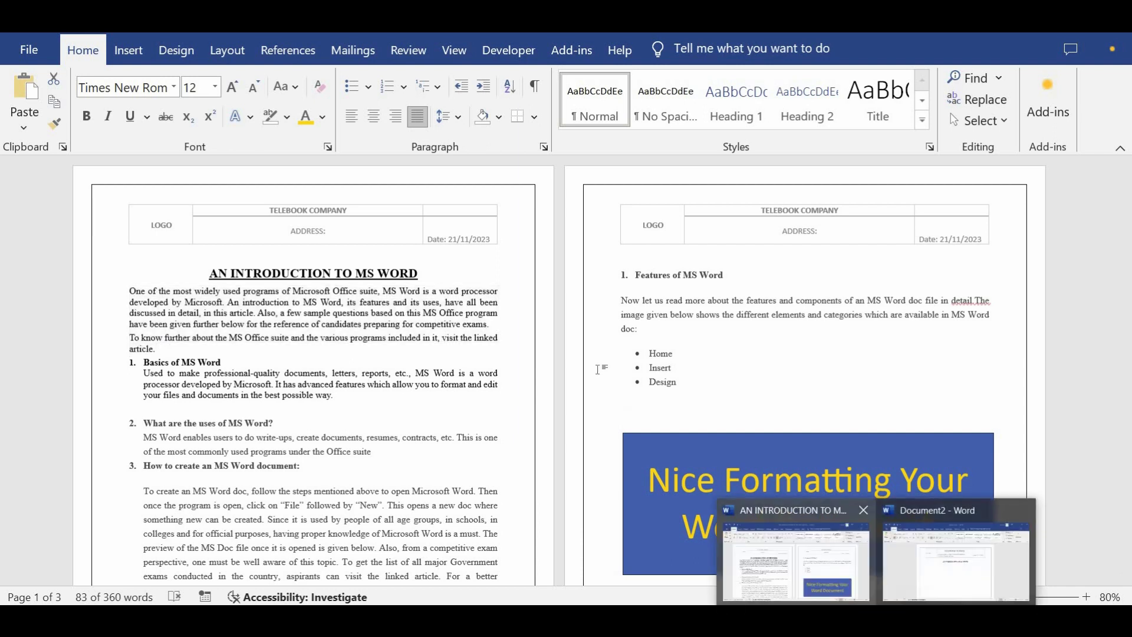
click(954, 560)
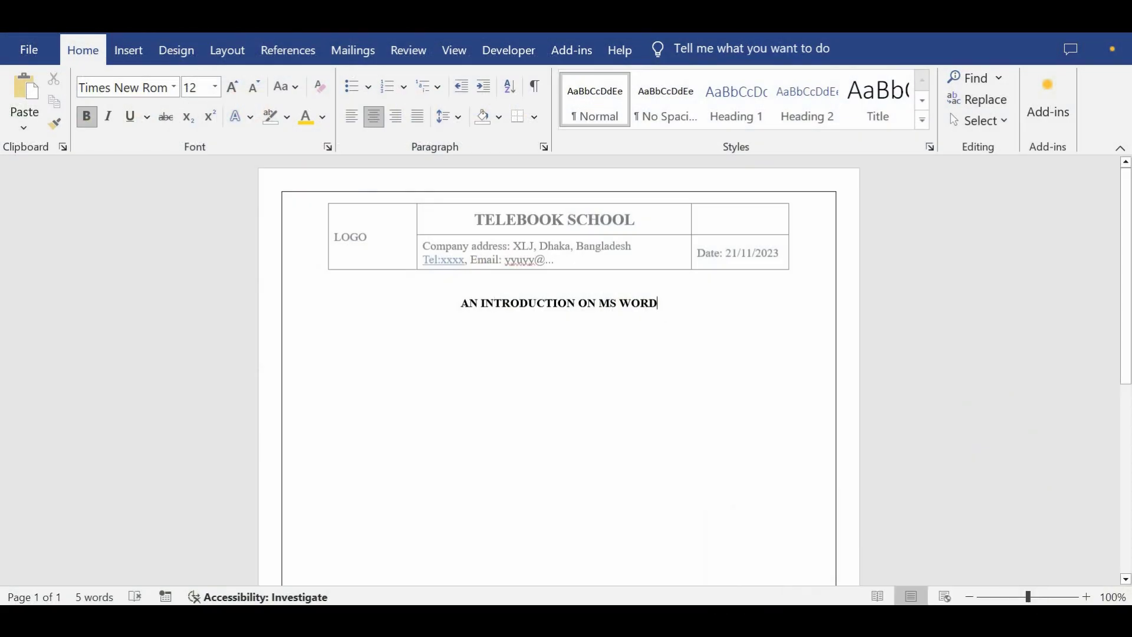
key(Return)
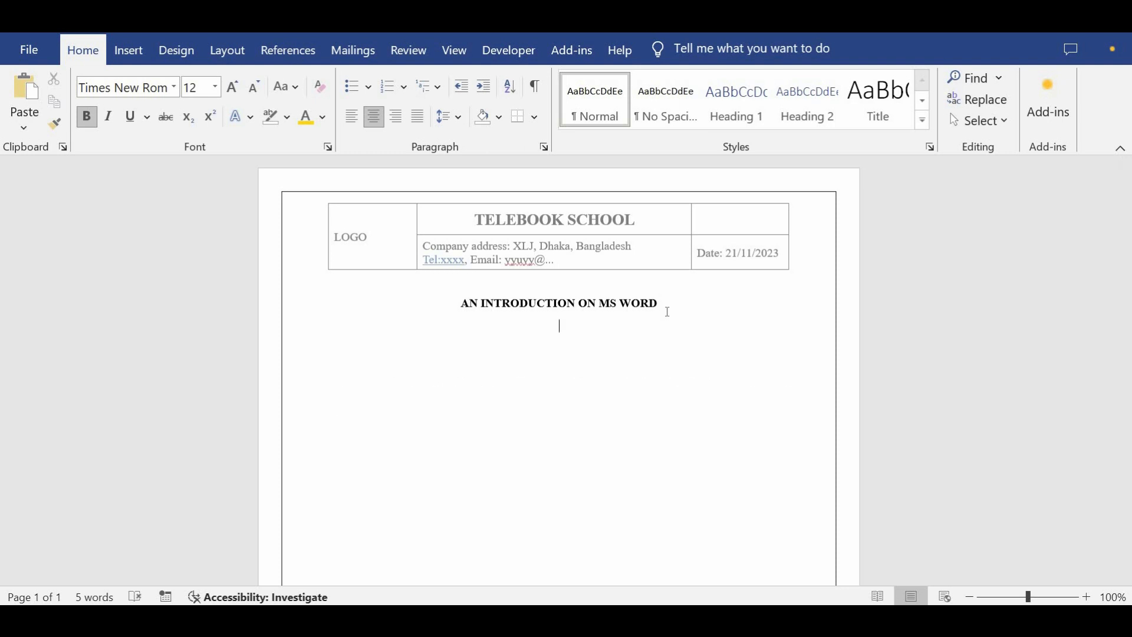
key(ctrl+v)
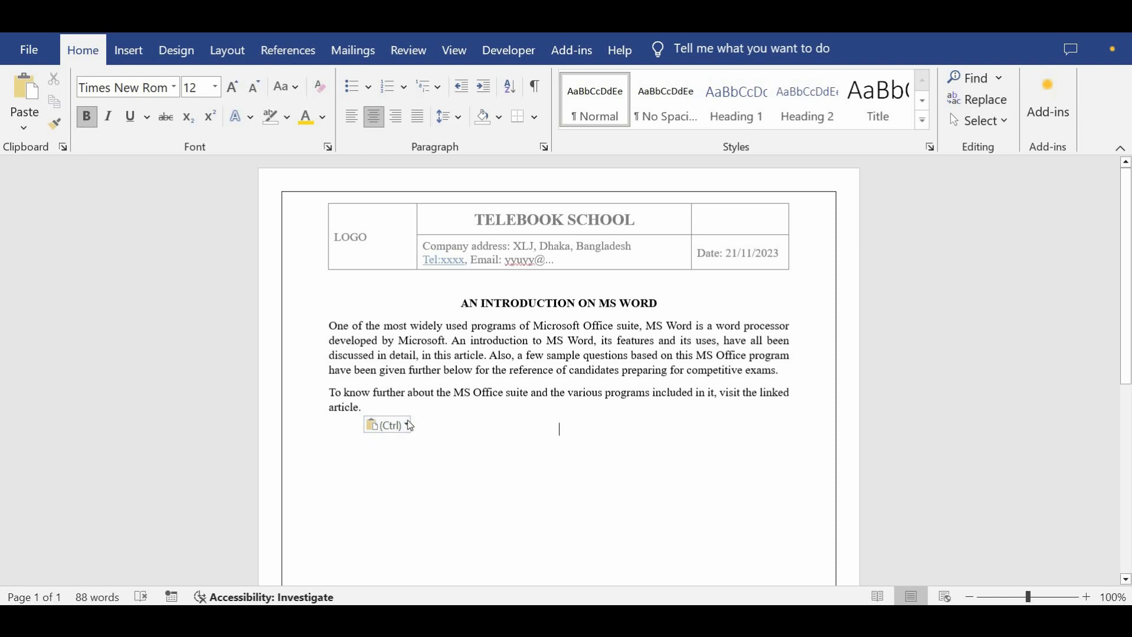
key(ctrl)
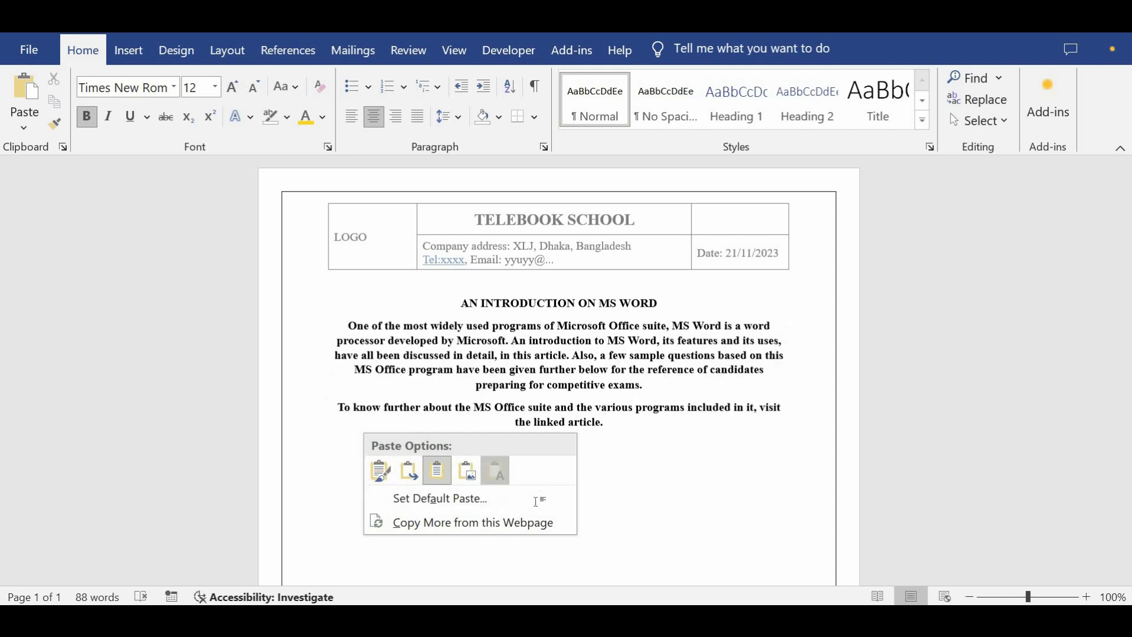
key(t)
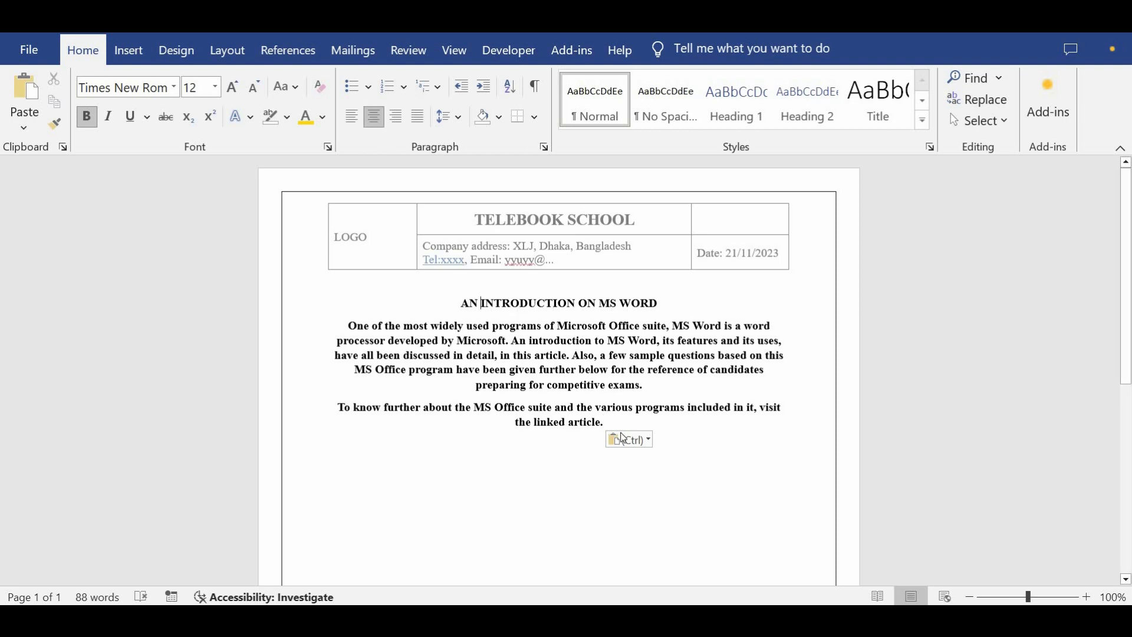
drag(604, 423, 560, 329)
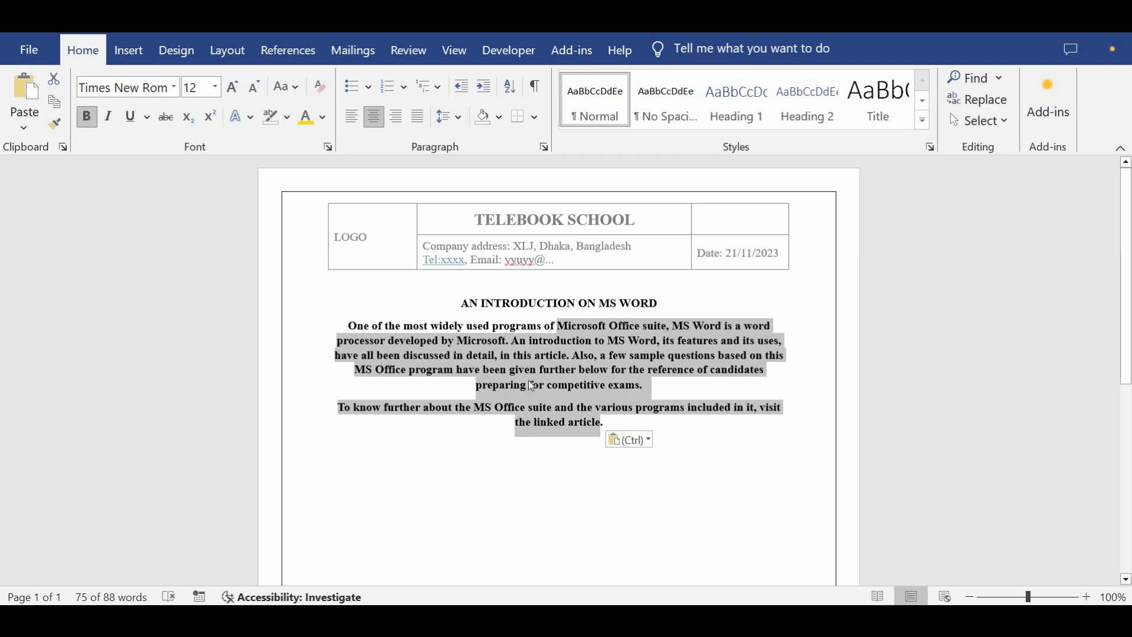
click(401, 345)
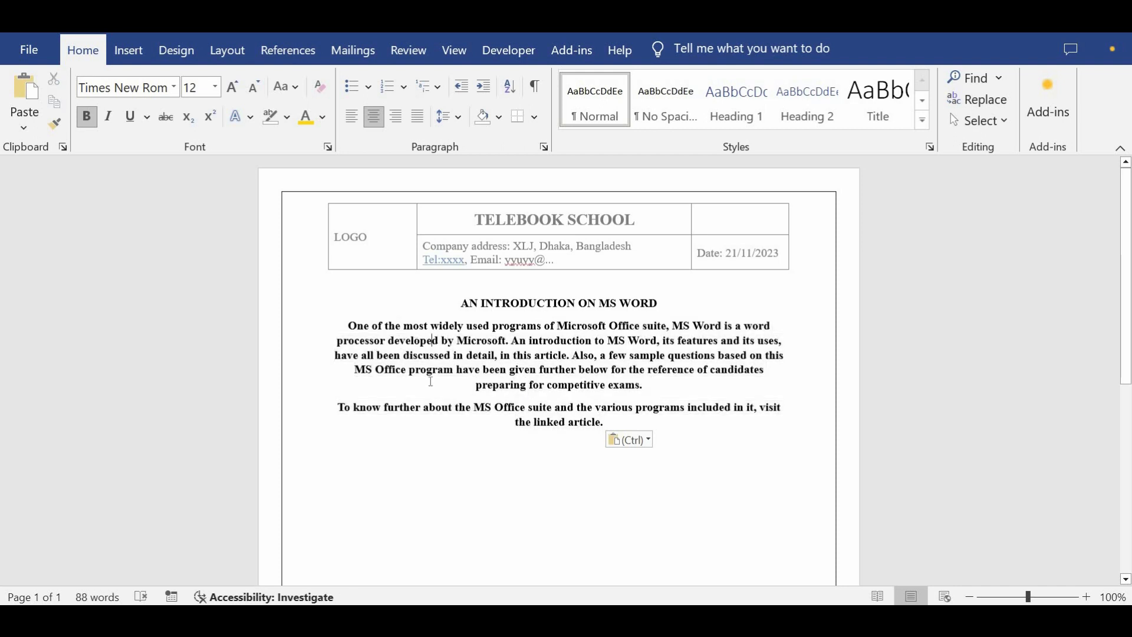
- Justify the two pasted introductory paragraphs to match the alignment in the sample document
shift+click(362, 326)
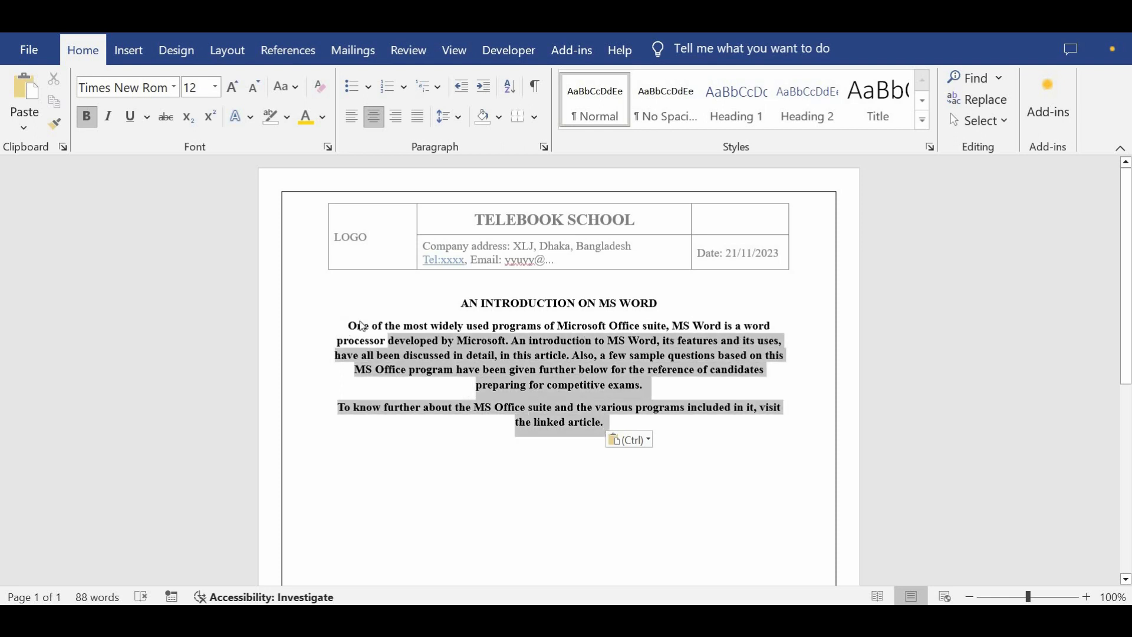
click(353, 117)
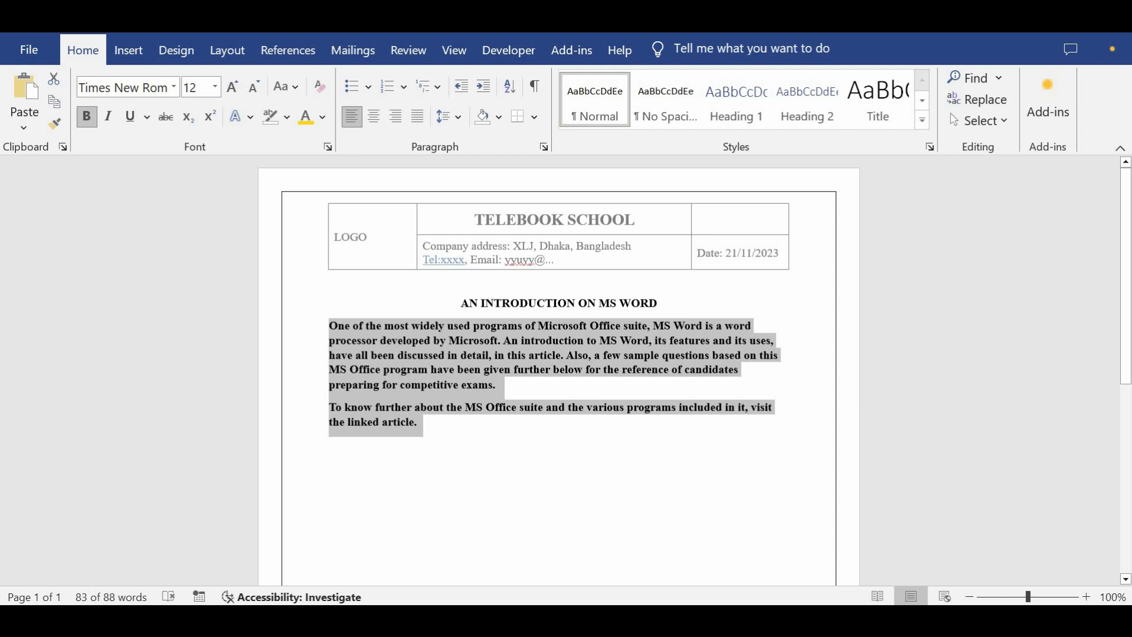
click(877, 621)
mouse_move(796, 560)
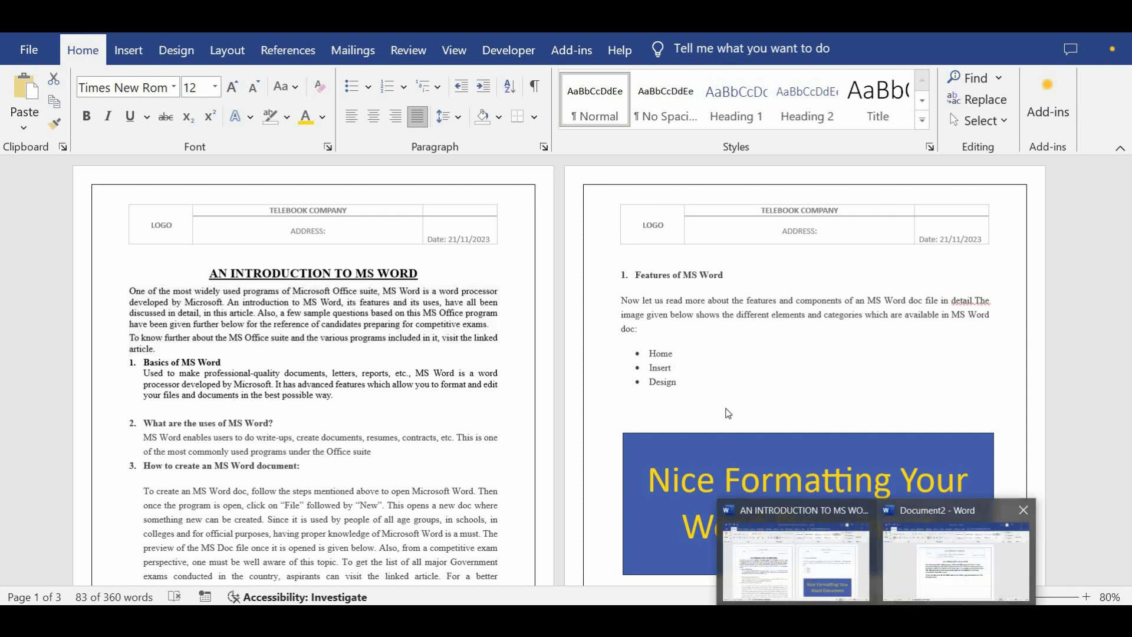
click(955, 551)
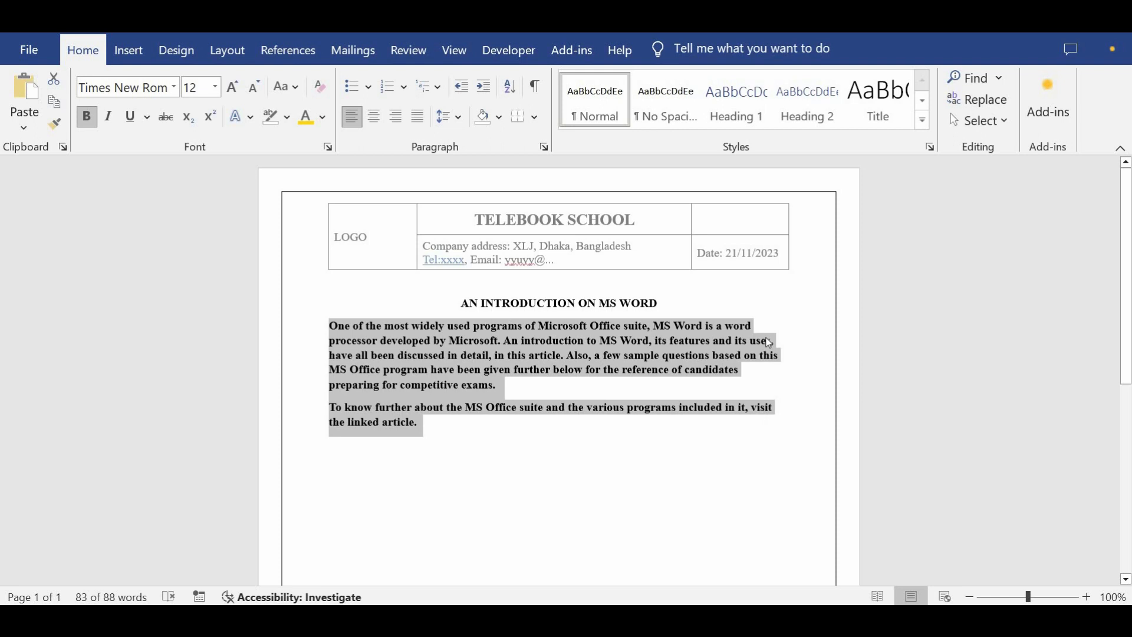
click(419, 119)
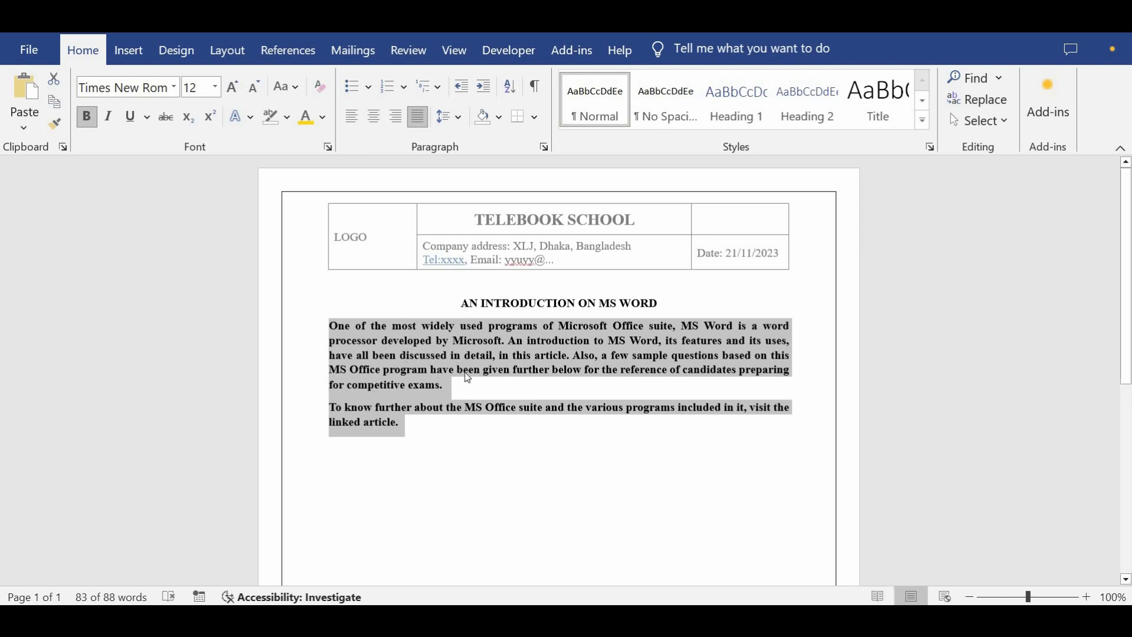
- Remove bold from the introductory paragraphs and join the second one onto the end of the first
click(86, 117)
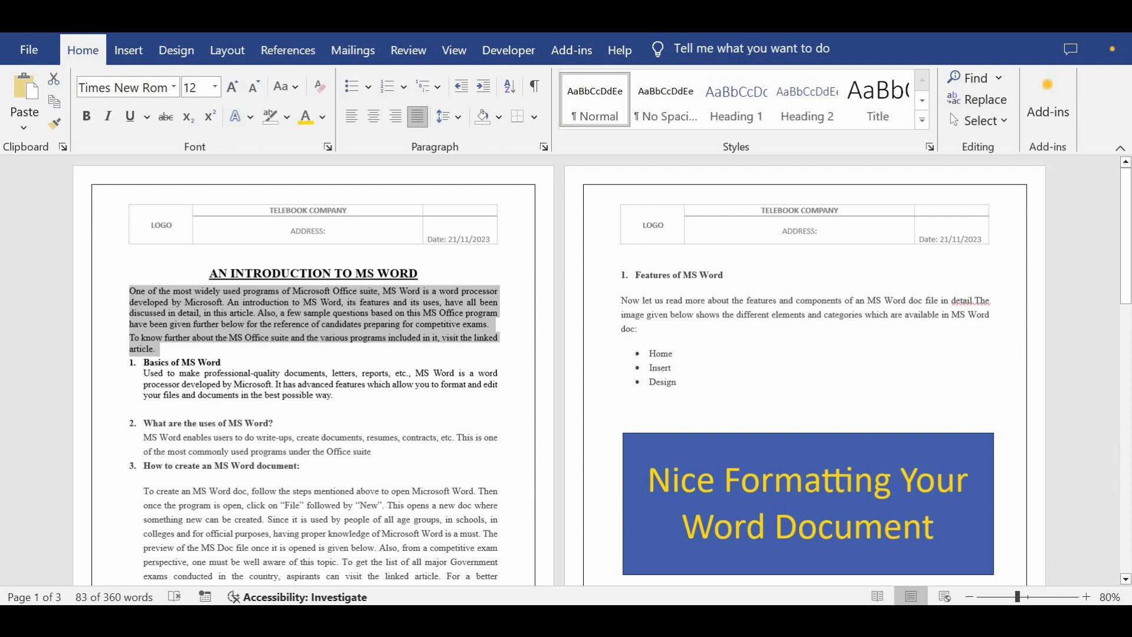
click(960, 540)
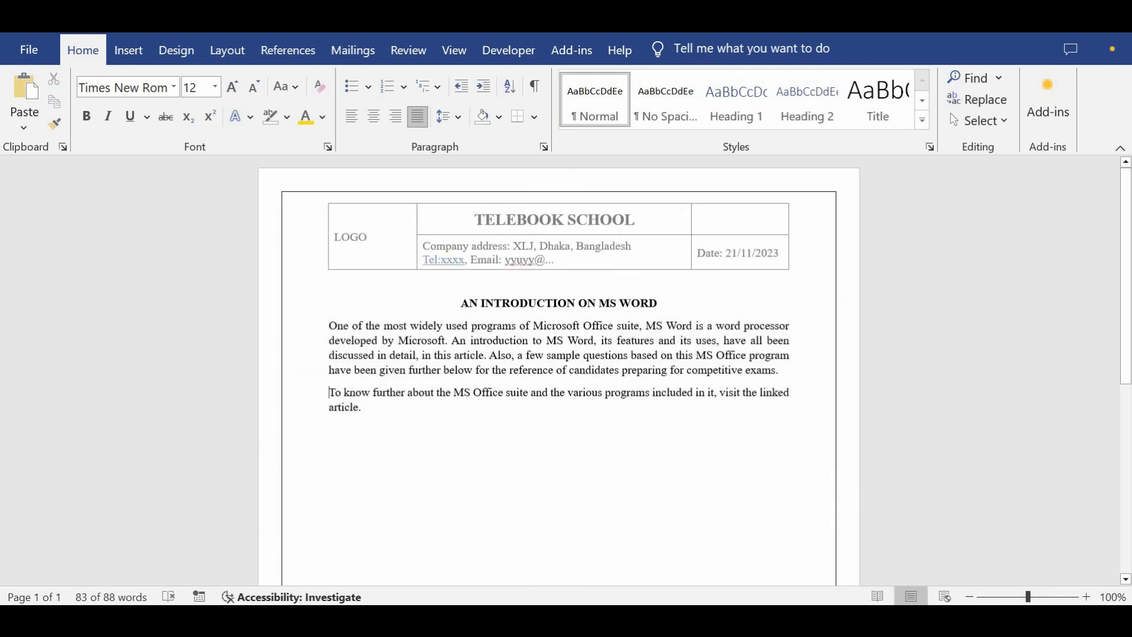
click(329, 393)
key(BackSpace)
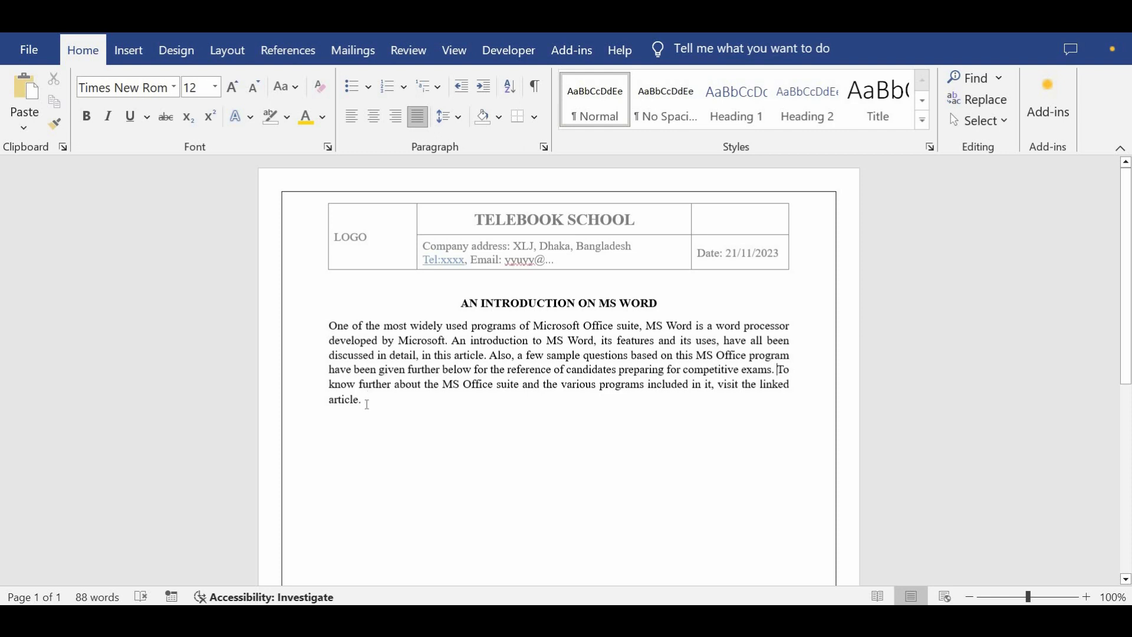
- Apply the built-in Compact paragraph spacing to the document and deselect the introductory paragraph
triple_click(334, 332)
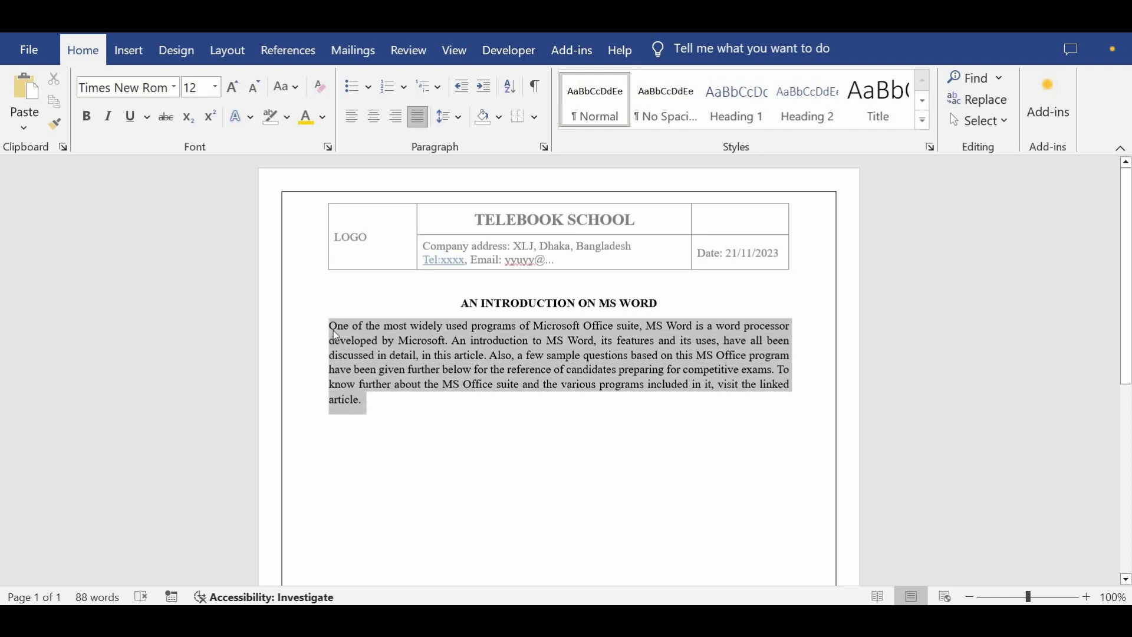
click(176, 53)
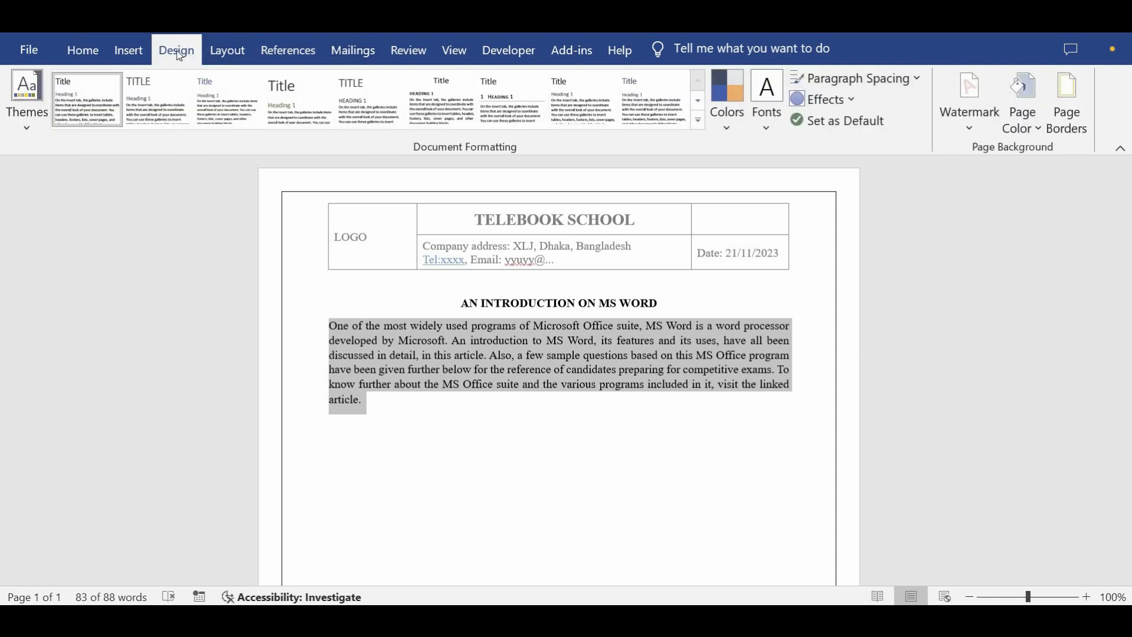
click(918, 78)
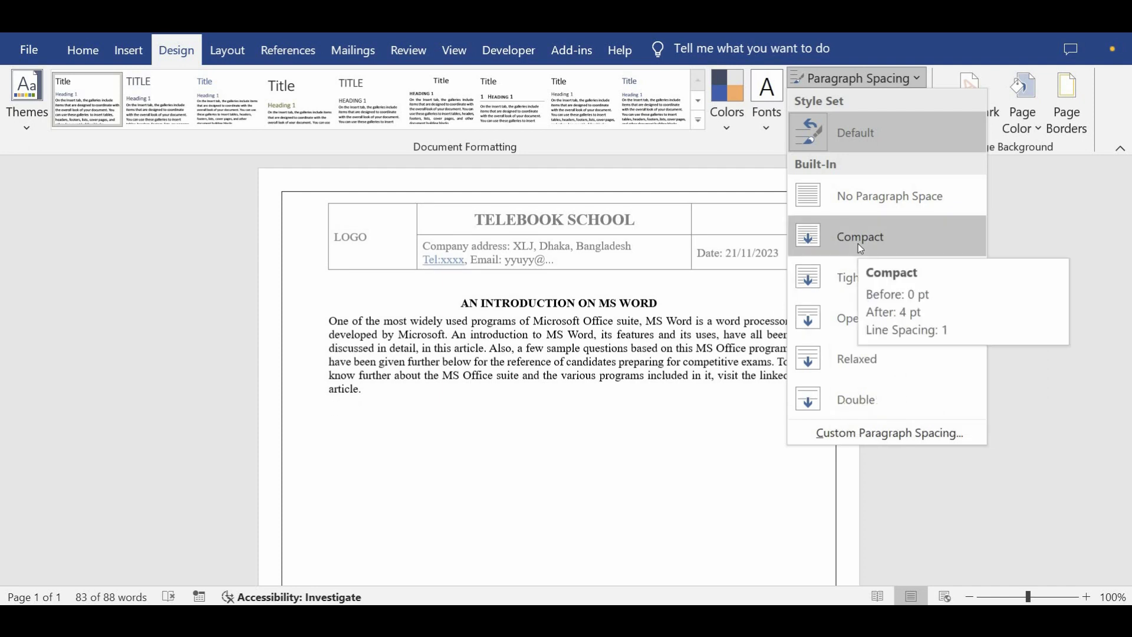
click(382, 396)
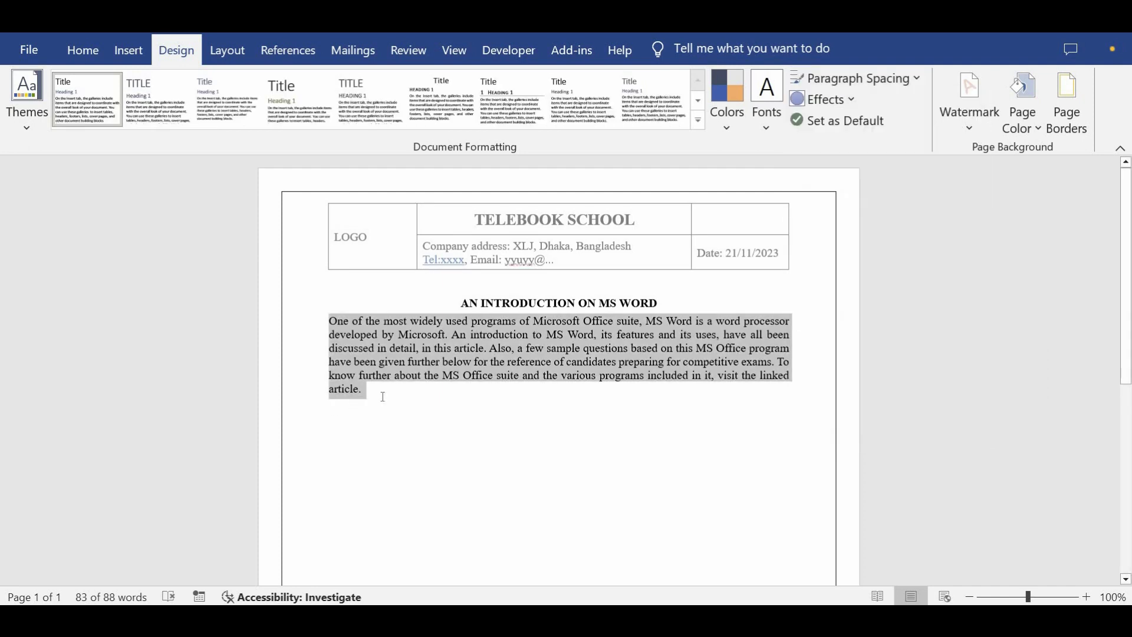
click(383, 397)
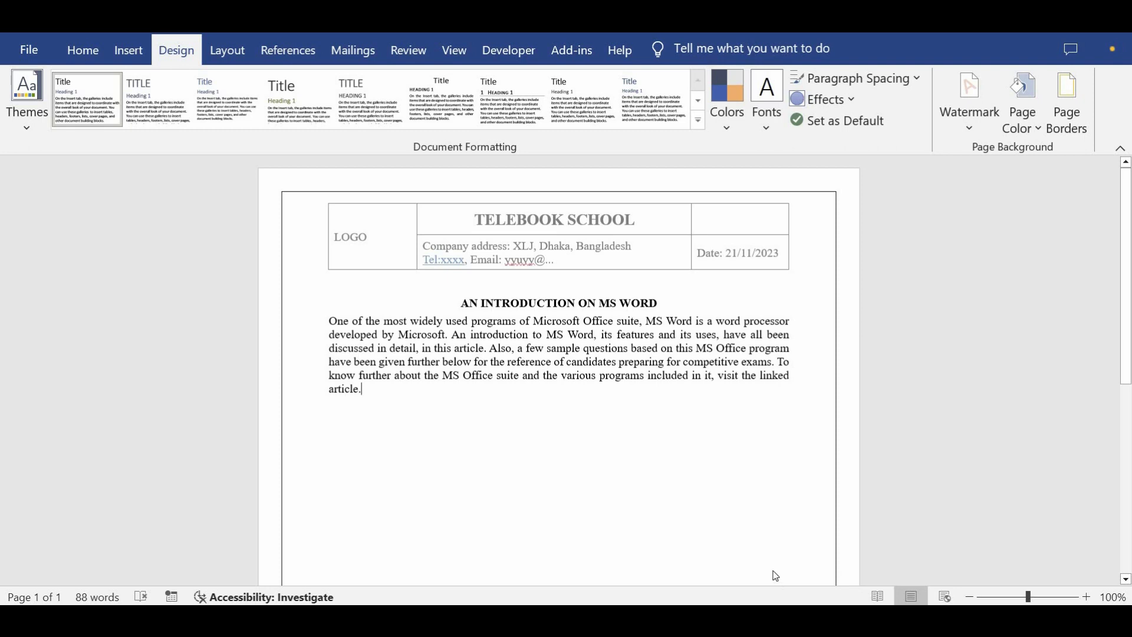
- Switch to the sample document and copy the paragraph under the "Basics of MS Word" heading
click(793, 549)
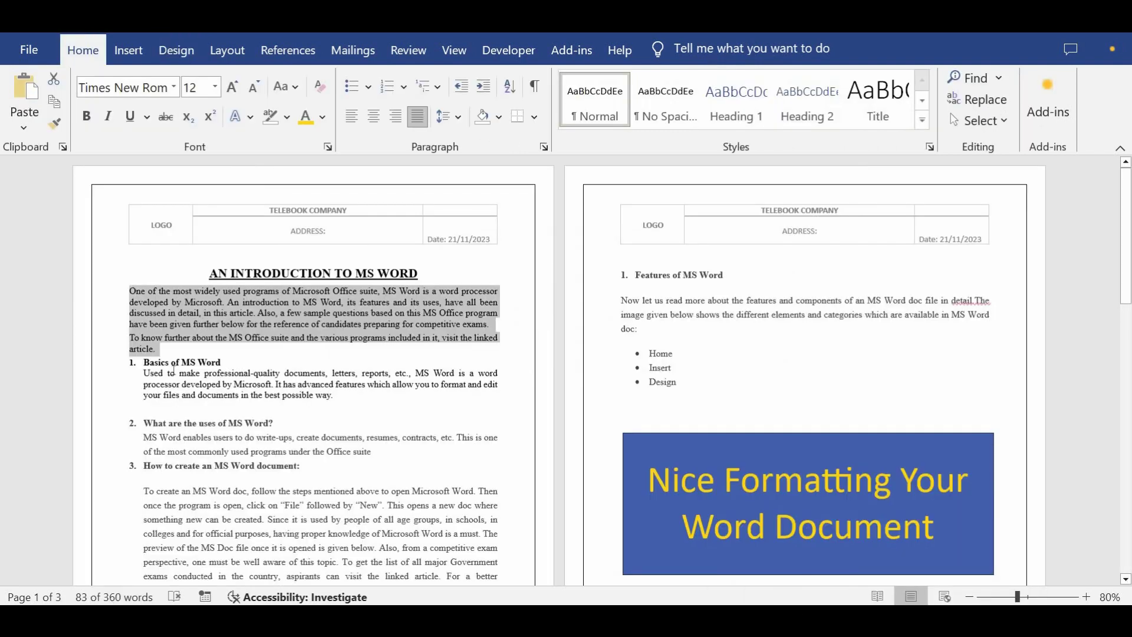
scroll(328, 371, down, 1)
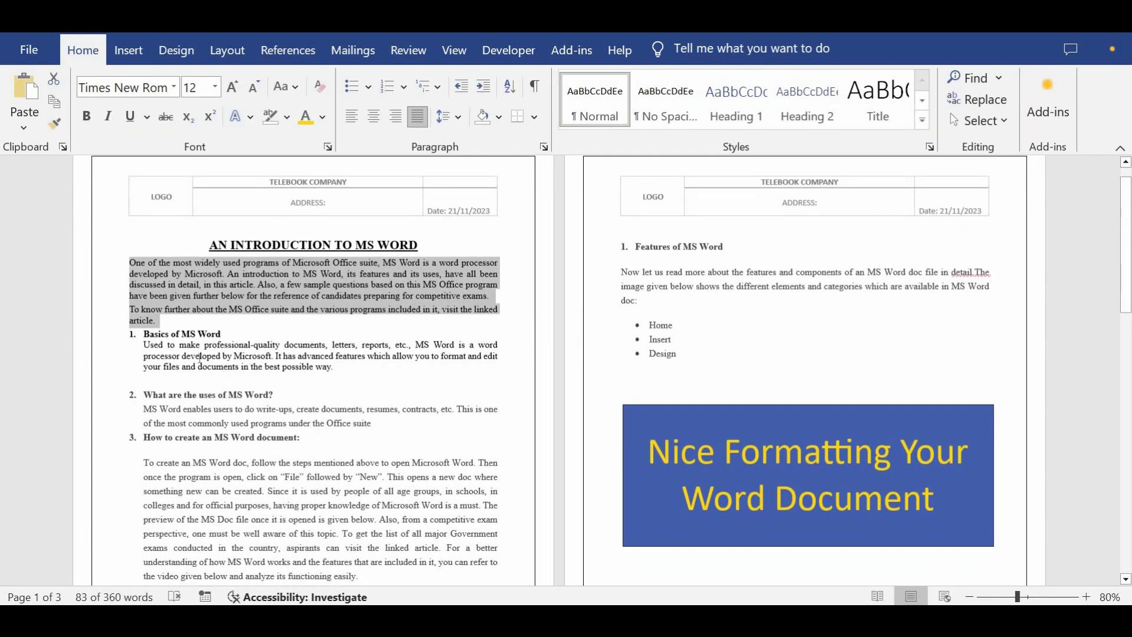
click(326, 366)
drag(326, 365, 147, 346)
key(ctrl+c)
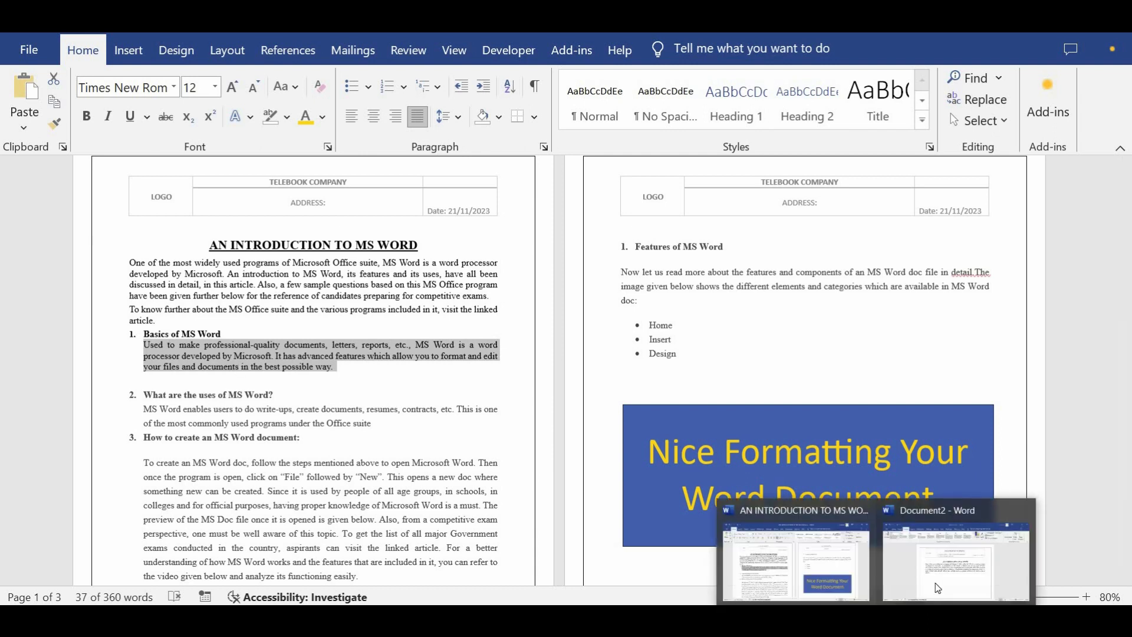
- Return to Document2 and add the heading text "Basis of MS Word" after a blank line below the introductory paragraph
click(939, 586)
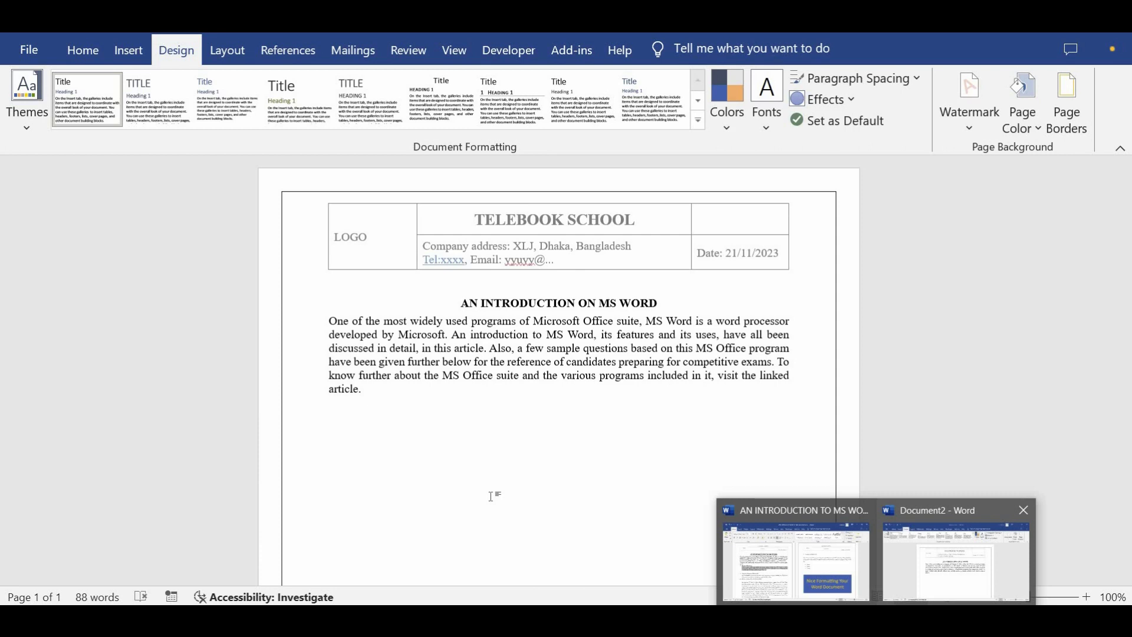
key(Return)
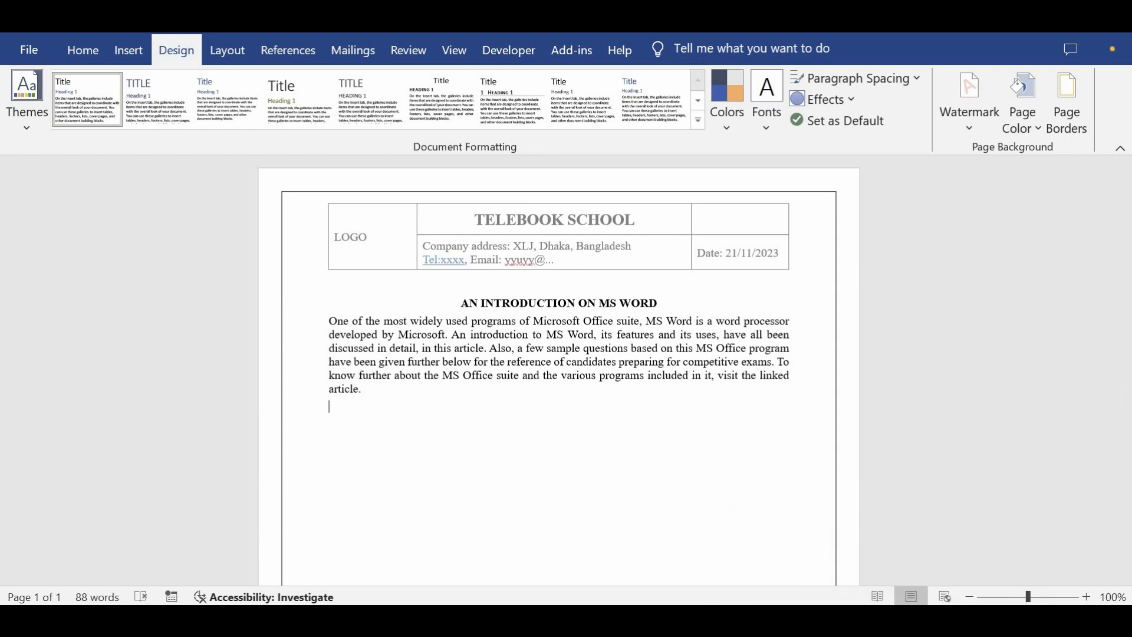
key(Return)
text(Basis of MS Word)
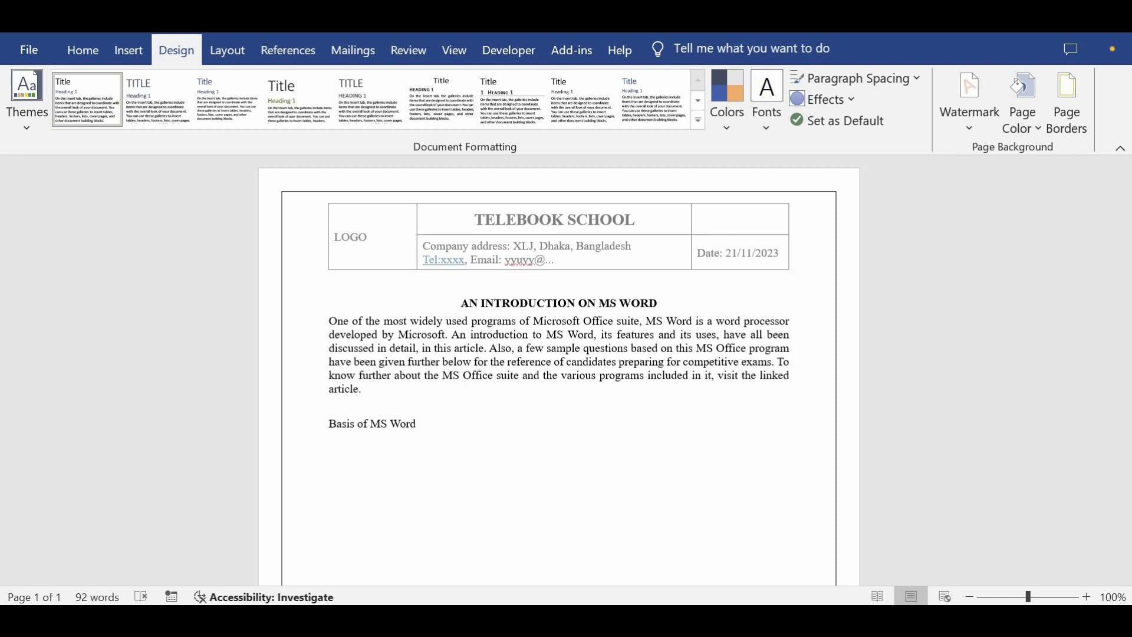
- Make the "Basis of MS Word" heading bold and turn it into item 1 of a numbered list
shift+click(335, 424)
click(83, 49)
click(85, 116)
click(331, 425)
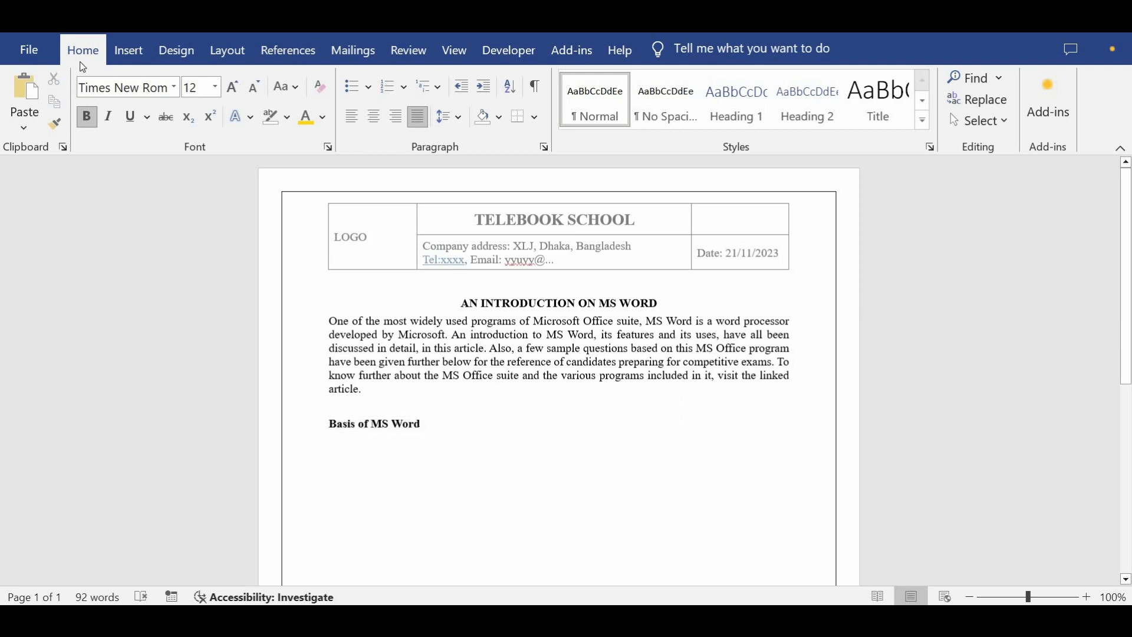
click(393, 89)
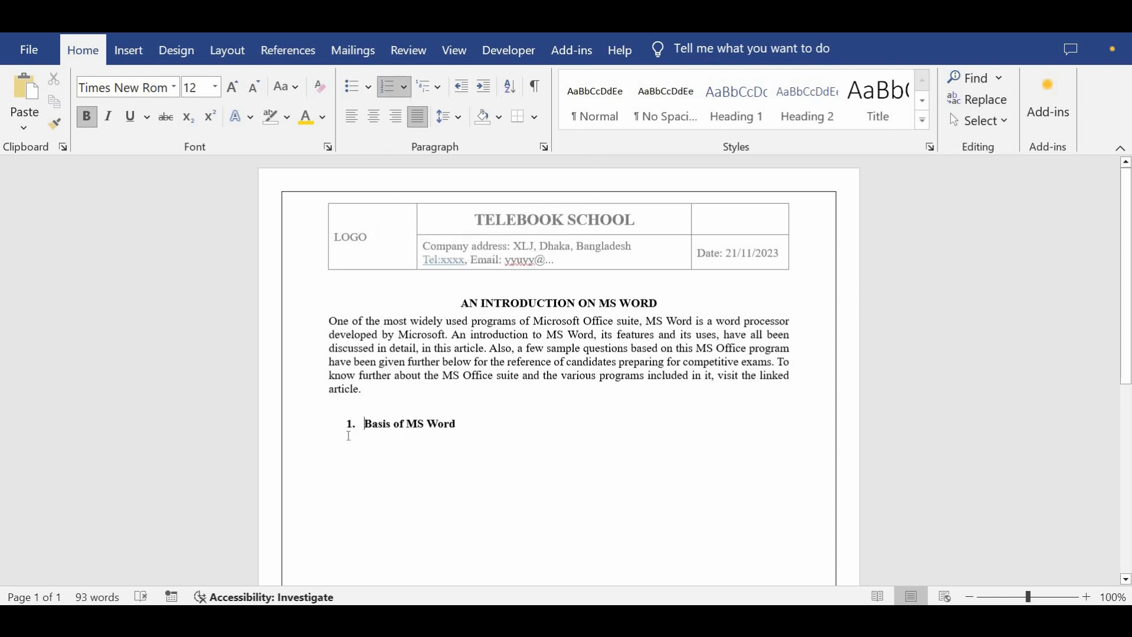
- Set the left indent of the numbered "Basis of MS Word" heading to 0"
click(352, 426)
click(330, 376)
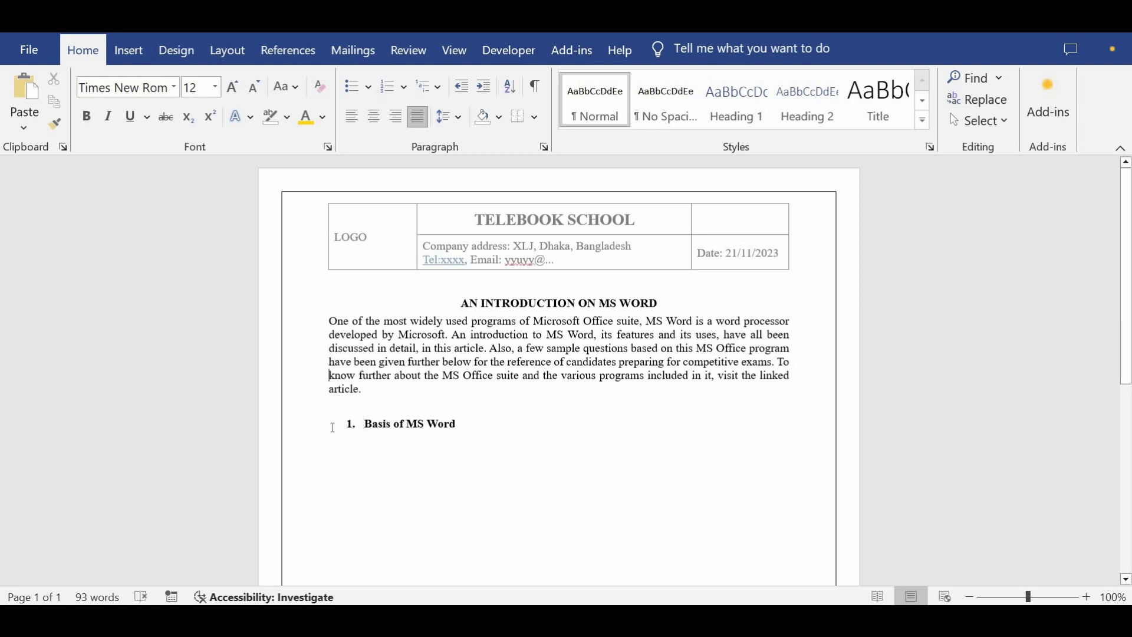
click(336, 415)
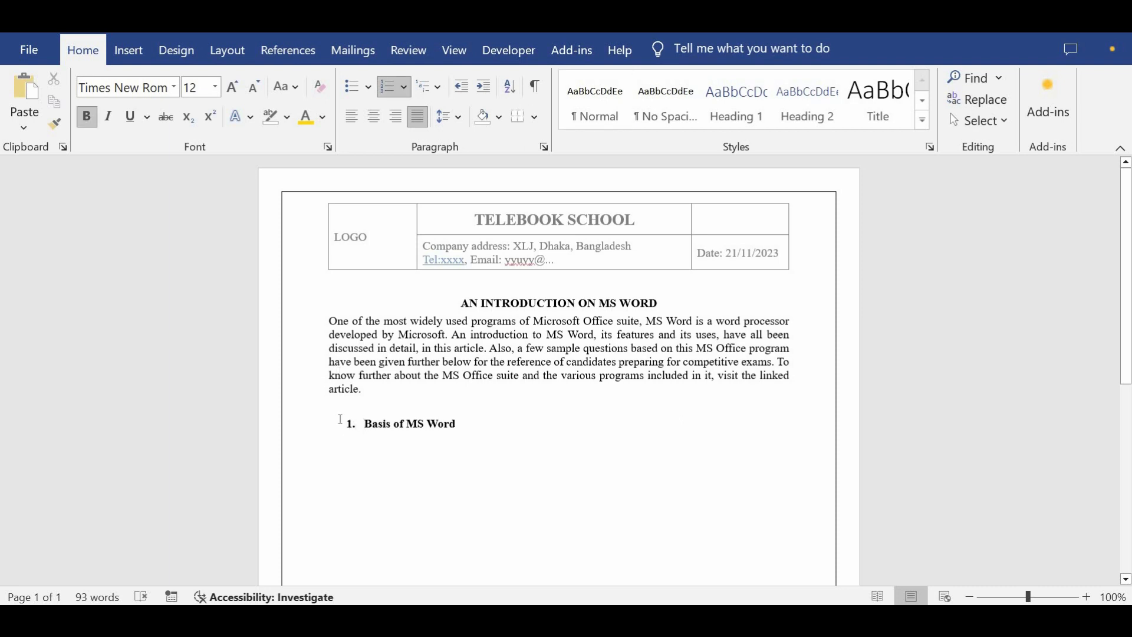
click(351, 425)
click(209, 58)
click(233, 57)
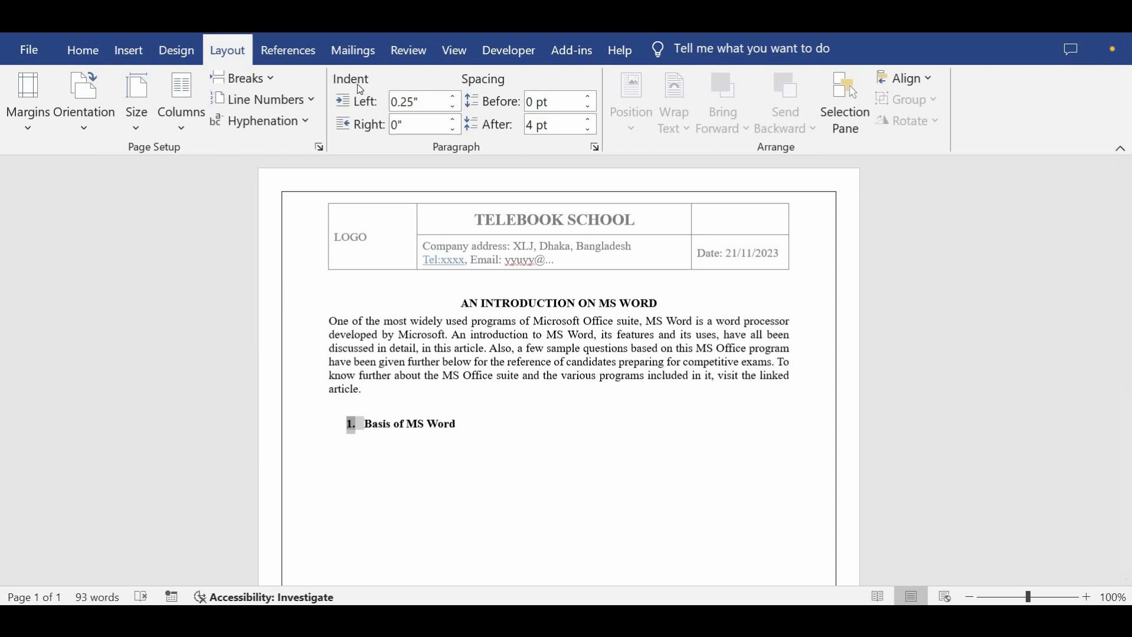
click(453, 106)
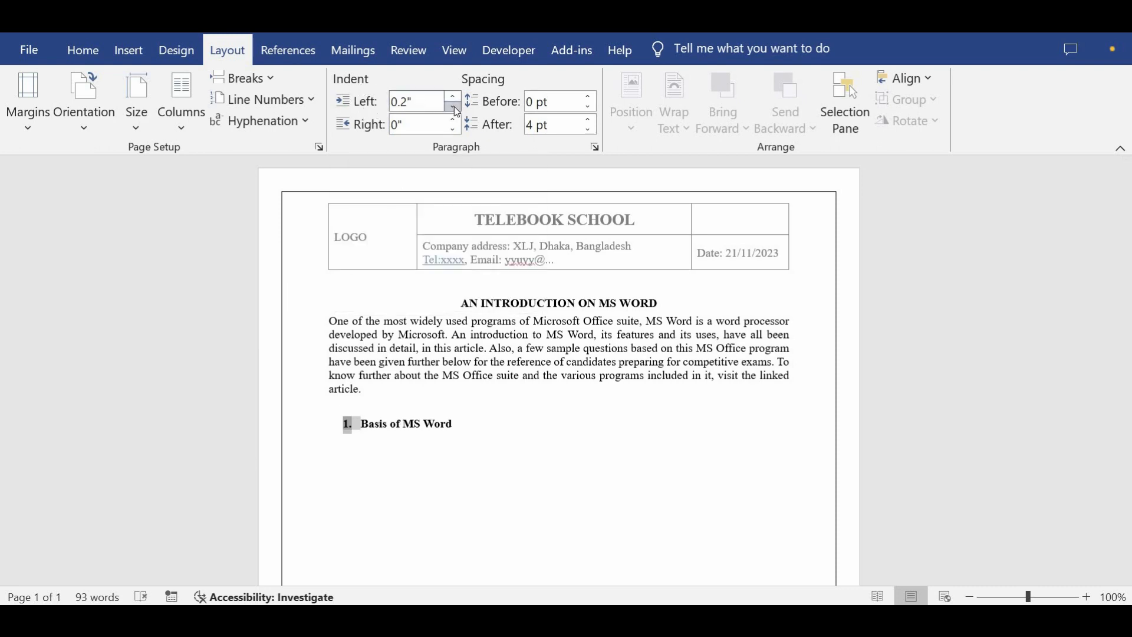
click(456, 110)
click(456, 110)
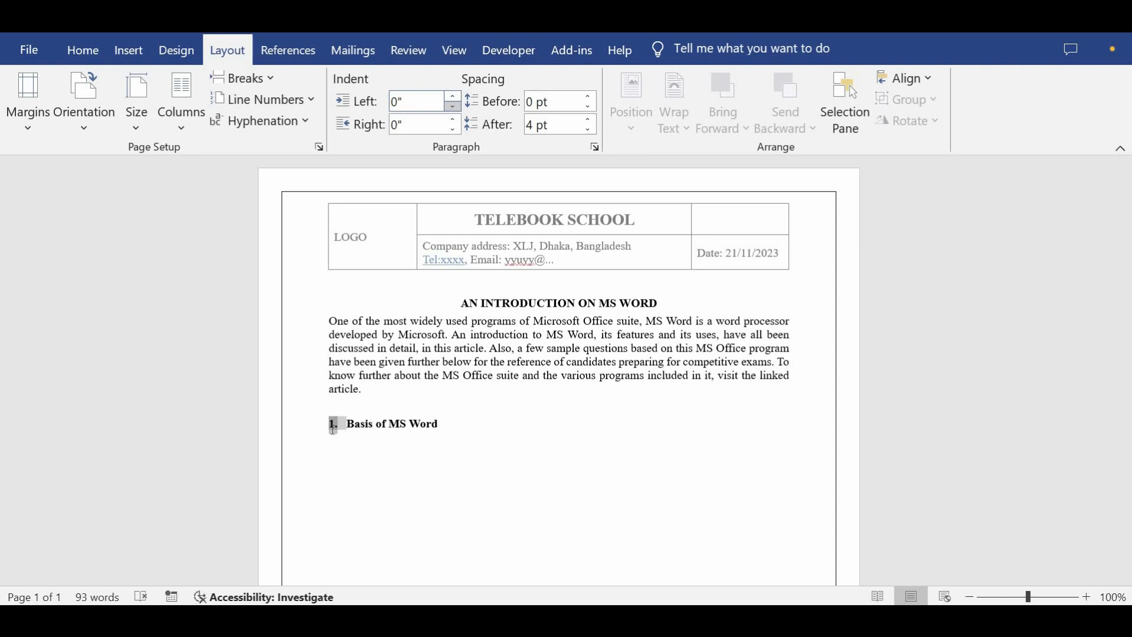
click(334, 426)
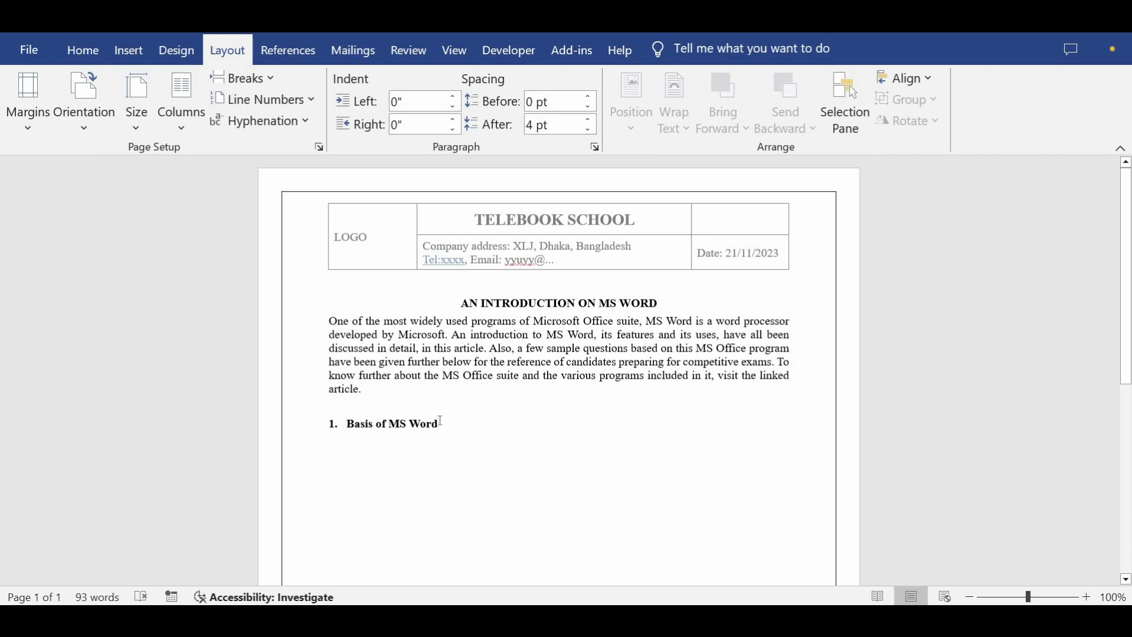
- Paste the copied paragraph as text only on a new unnumbered line below the "Basis of MS Word" heading
key(Return)
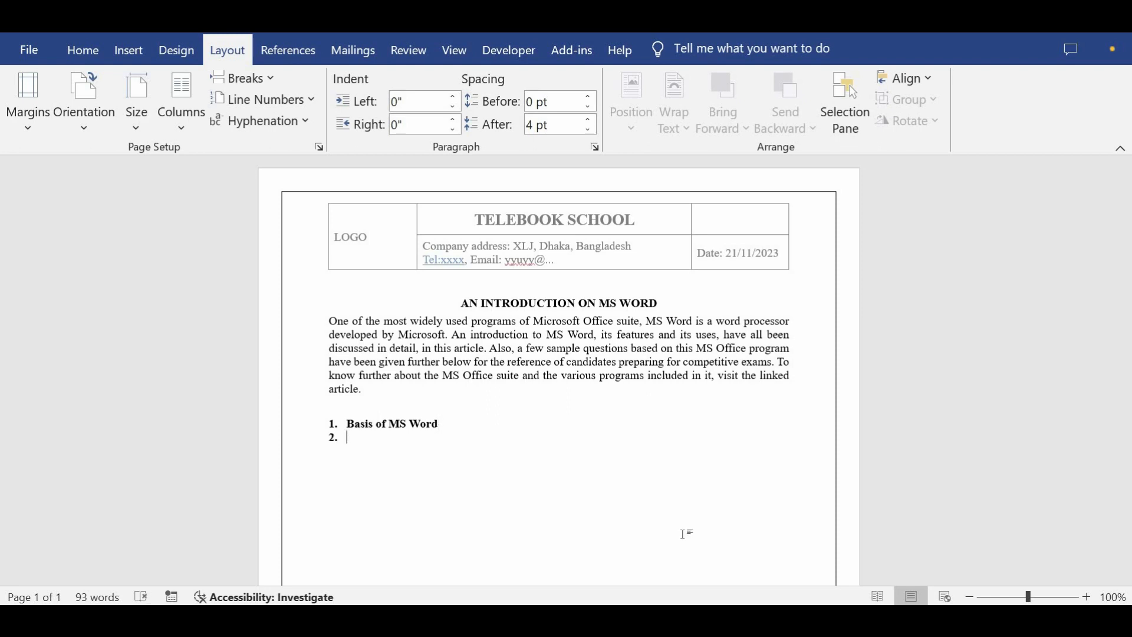
mouse_move(776, 589)
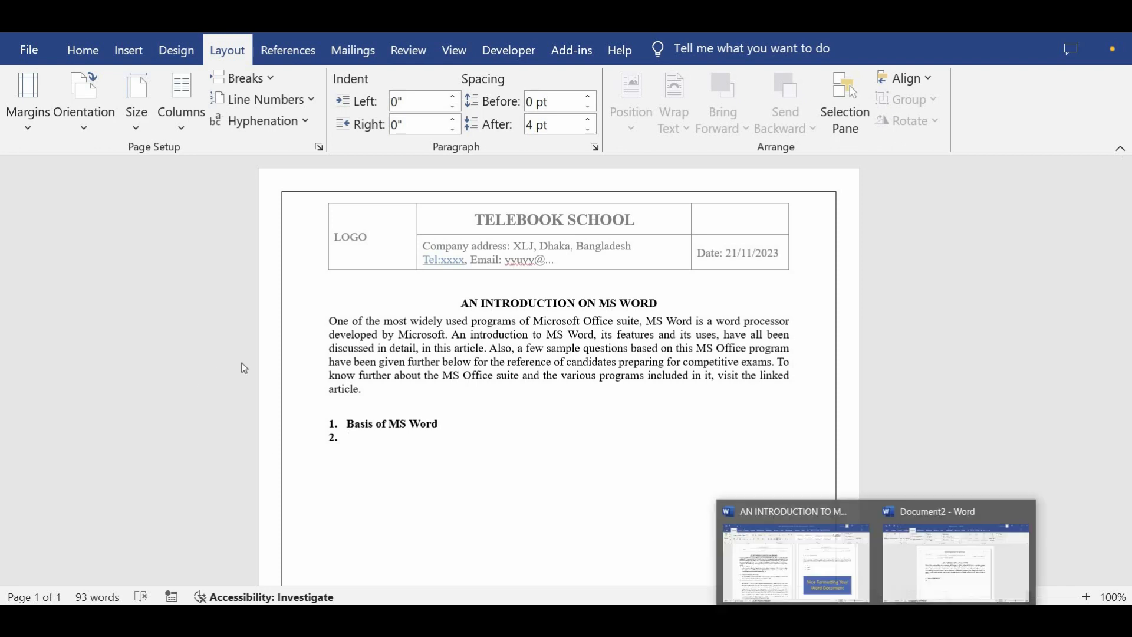
click(794, 560)
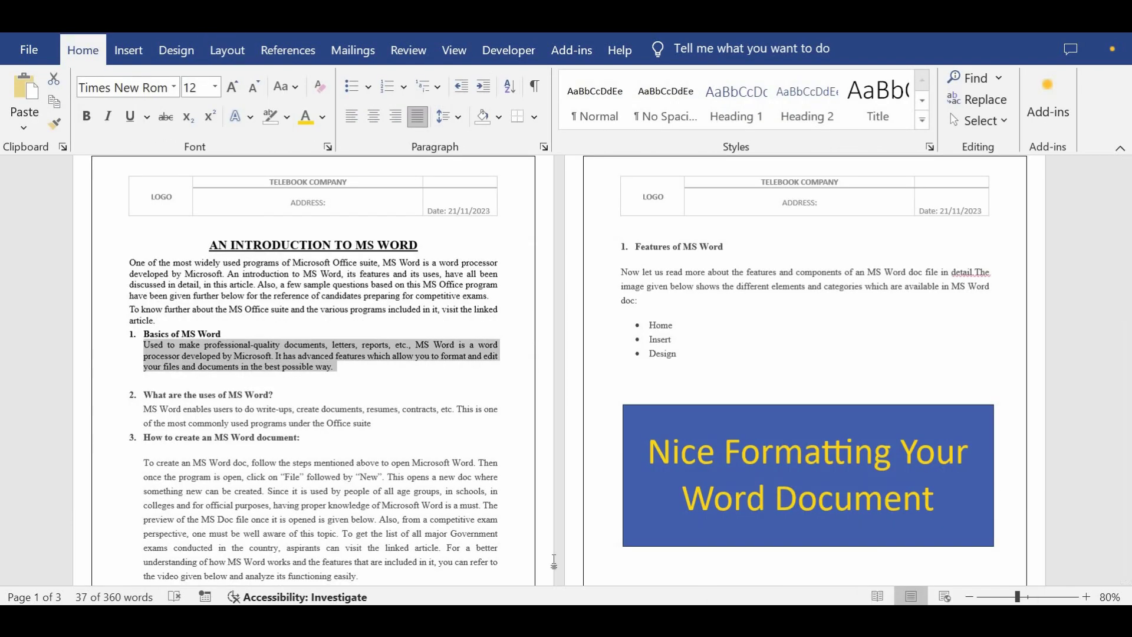
click(1003, 566)
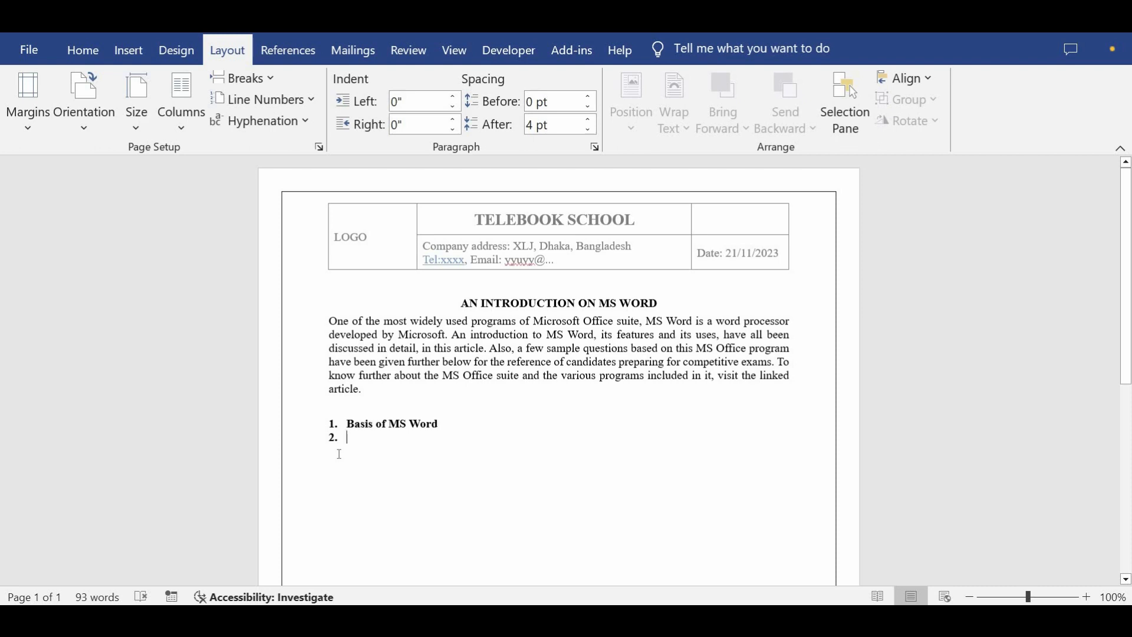
key(BackSpace)
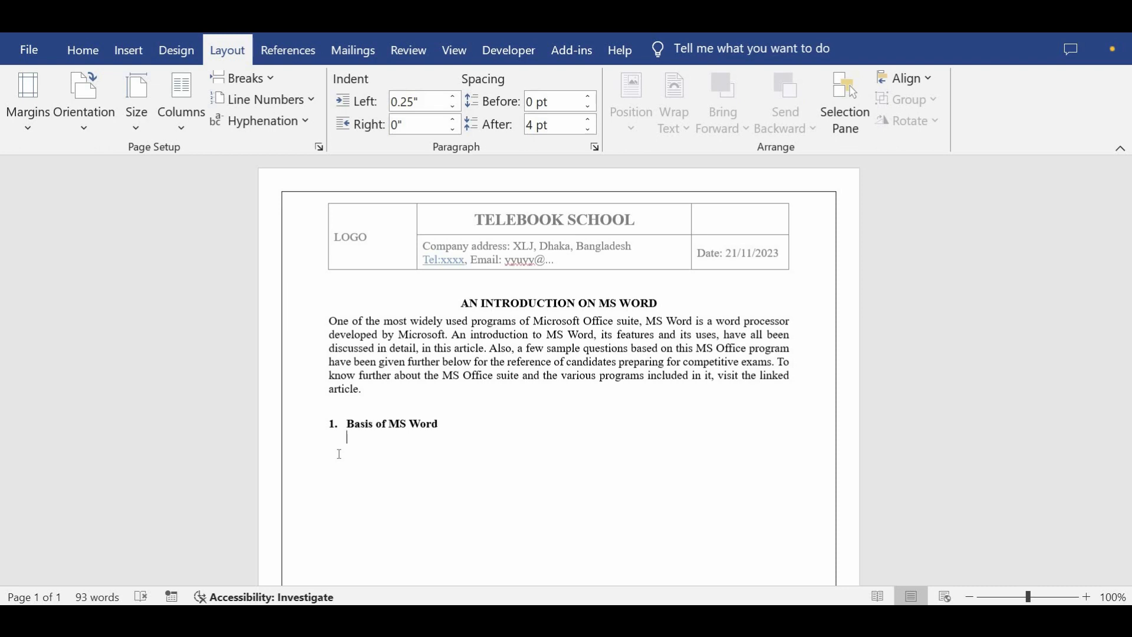
key(ctrl+v)
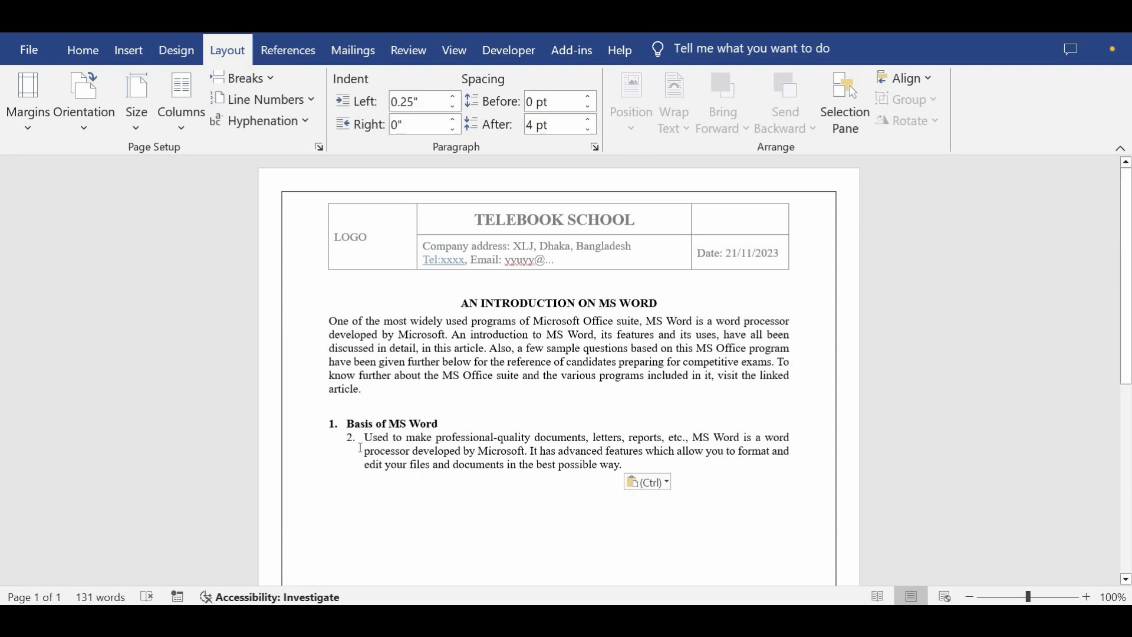
click(669, 483)
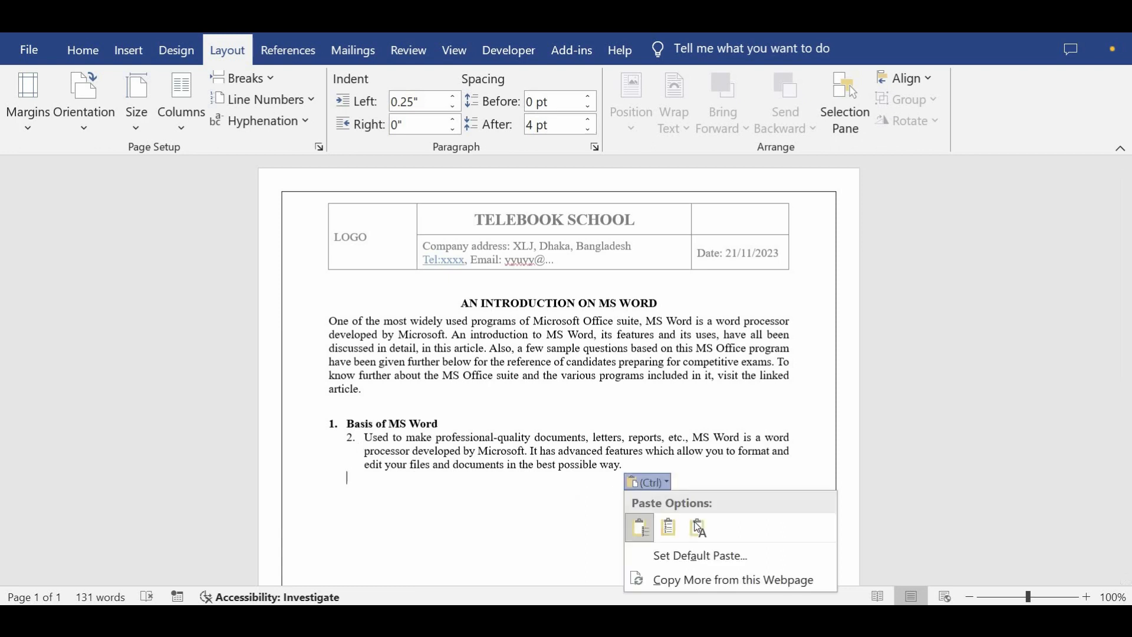
key(t)
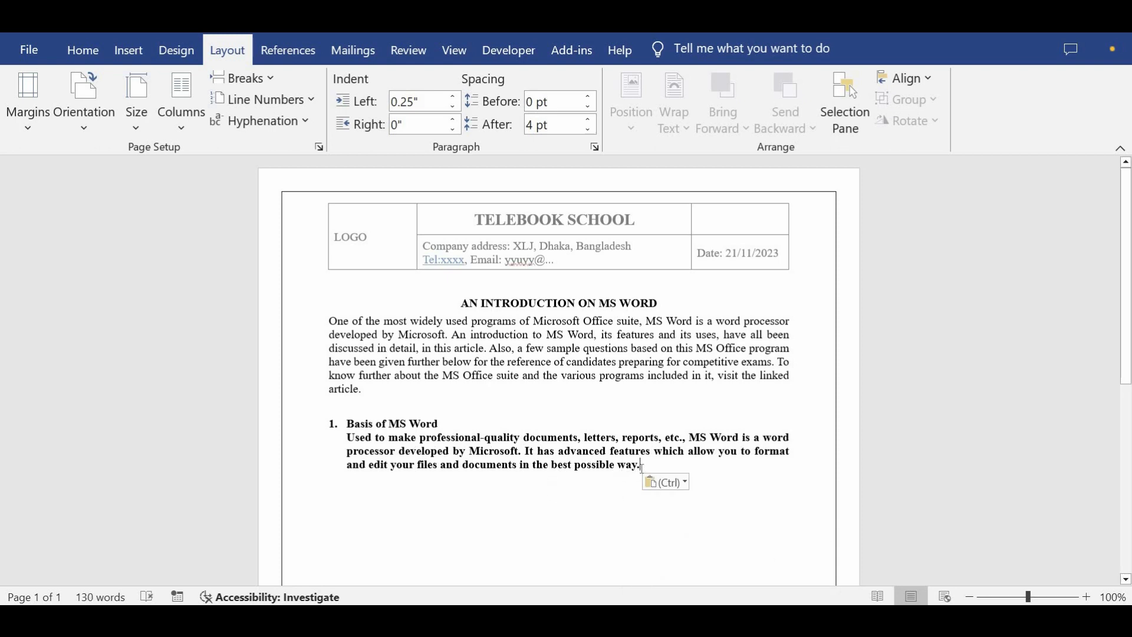
- Remove the bold formatting from the paragraph below the "Basis of MS Word" heading
drag(640, 466, 347, 438)
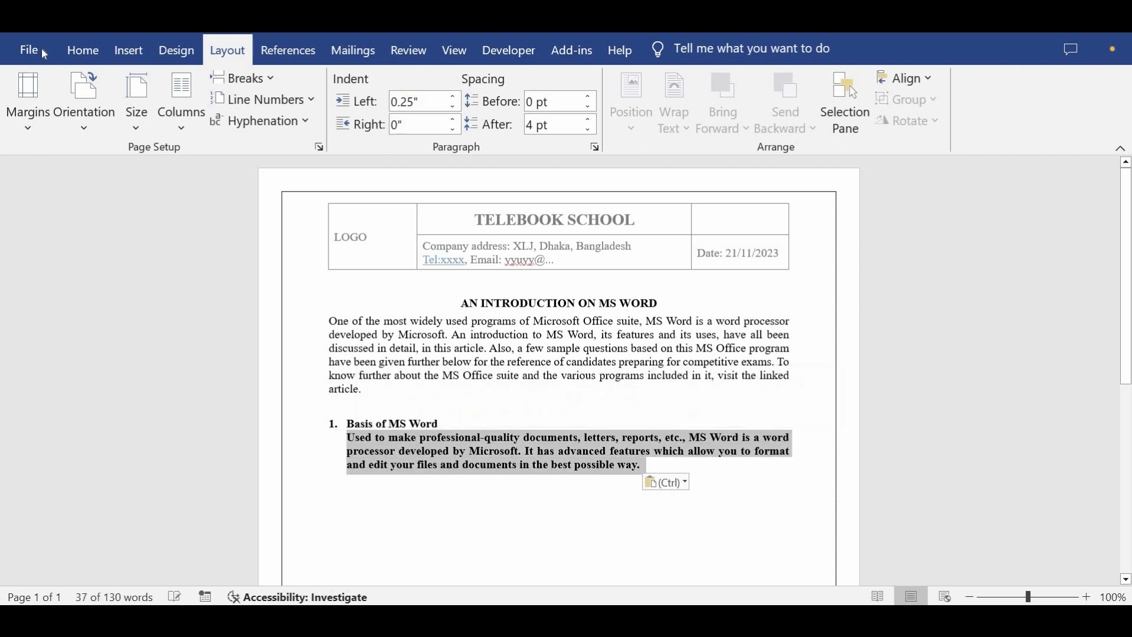
click(83, 50)
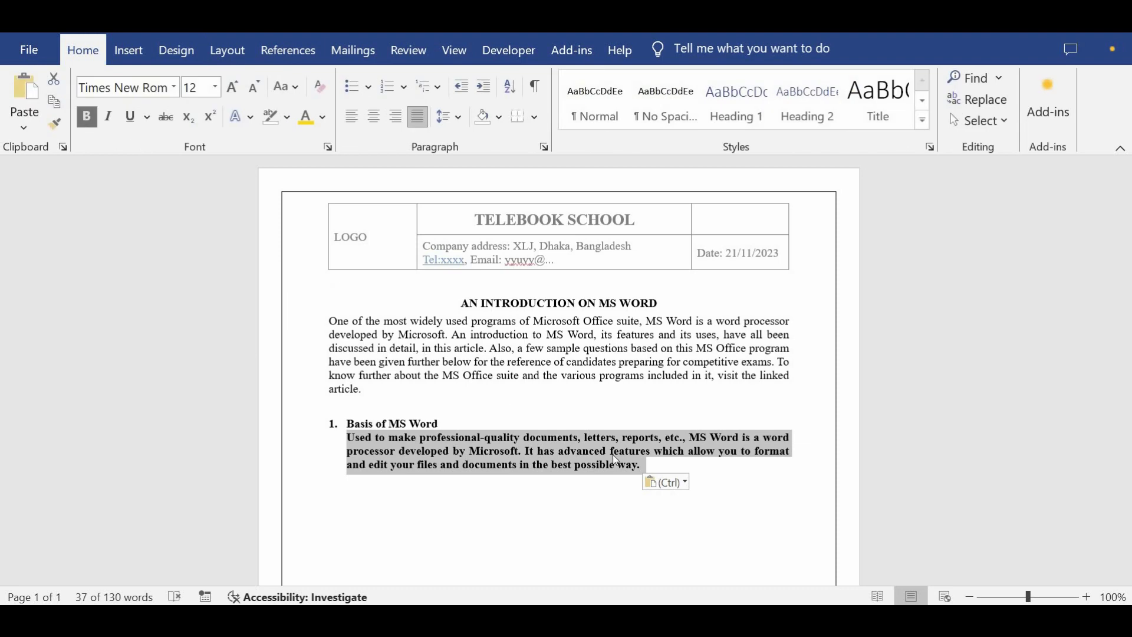
click(86, 116)
click(710, 573)
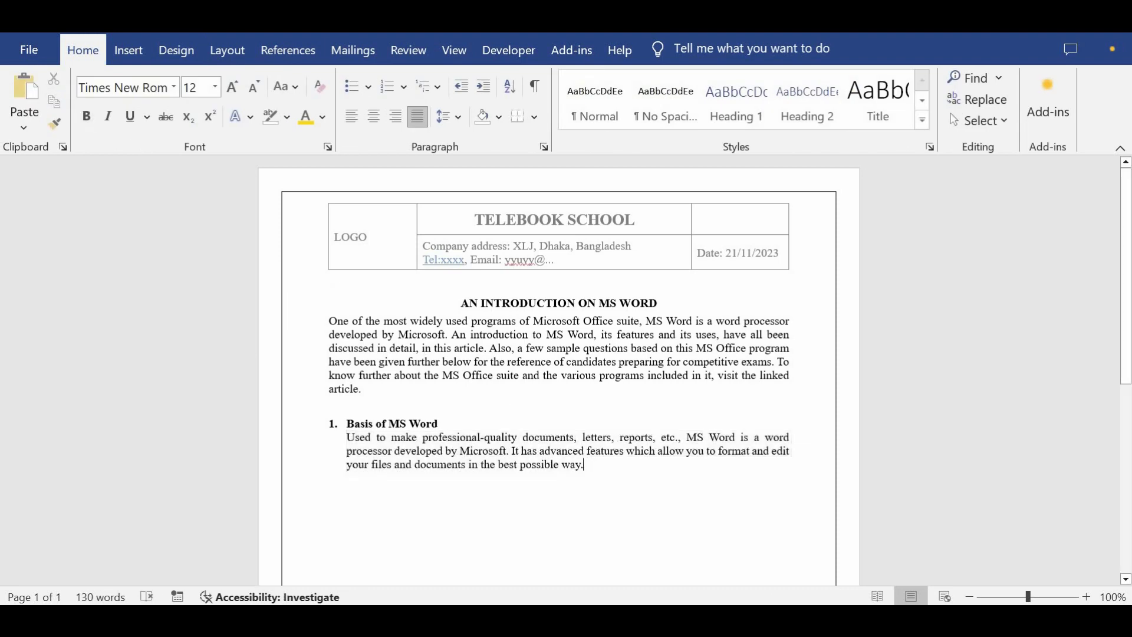
- Switch to the sample document and copy the paragraph under "What are the uses of MS Word?"
click(796, 560)
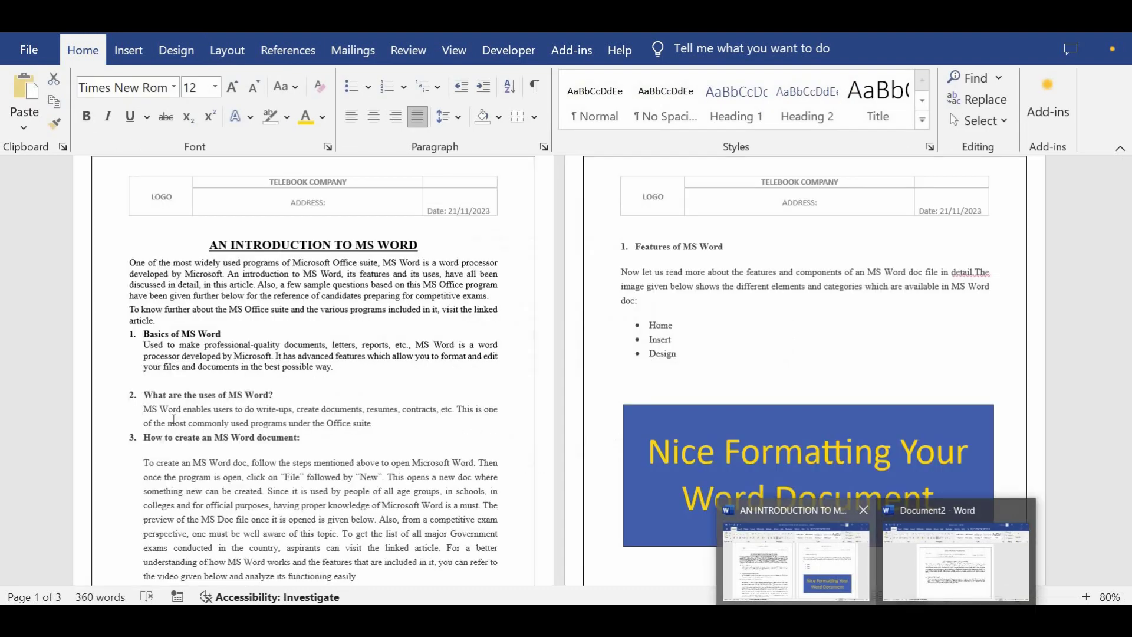
scroll(192, 380, down, 1)
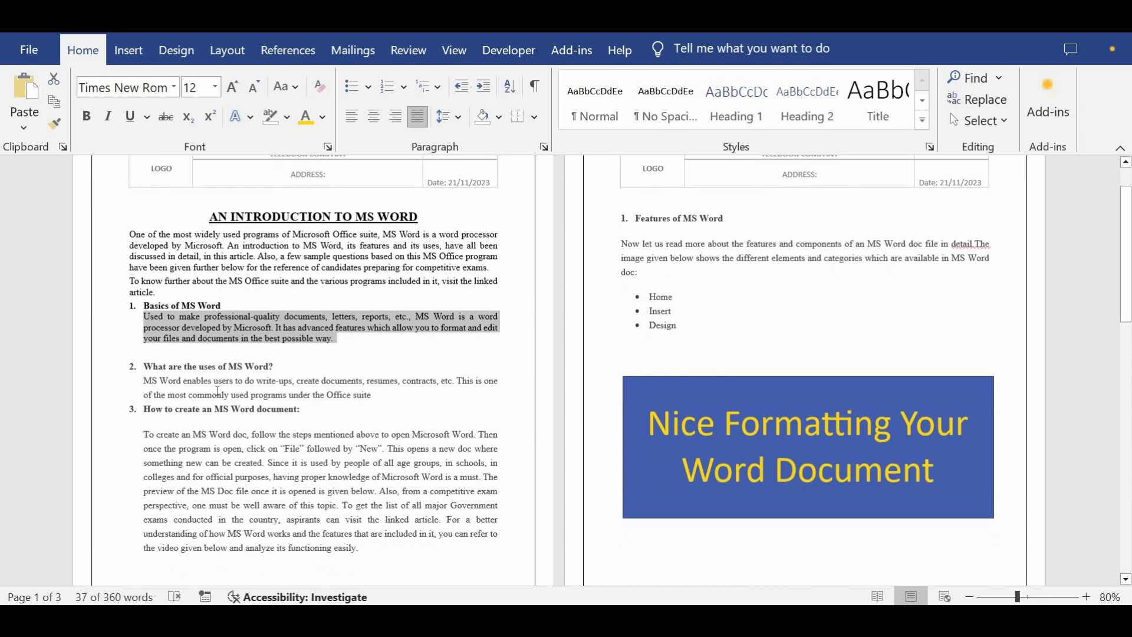
scroll(184, 342, down, 1)
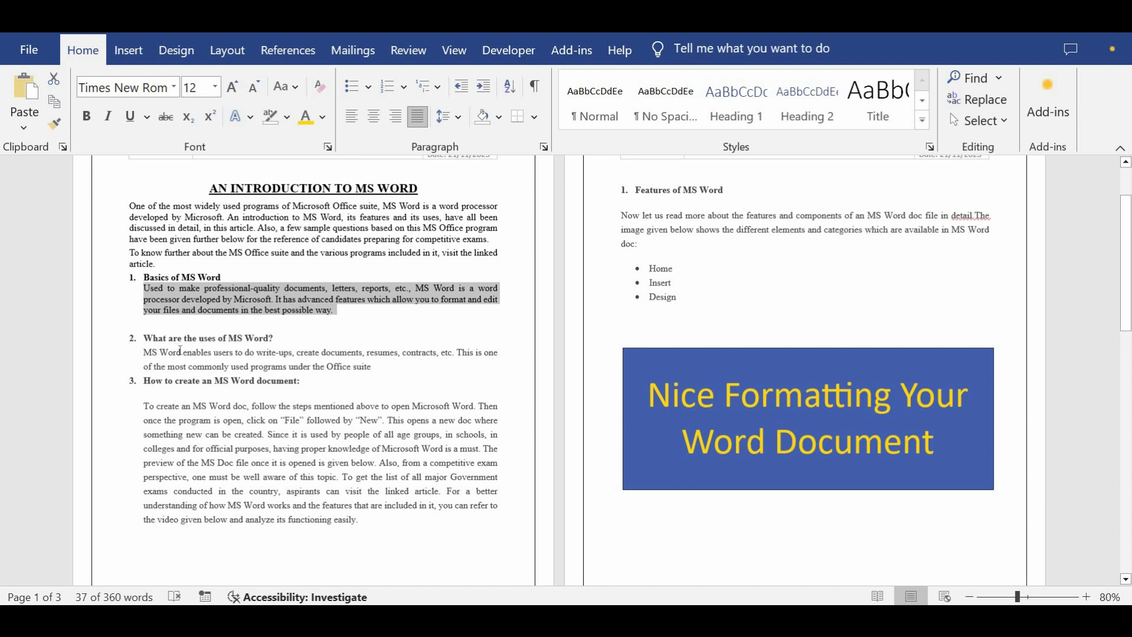
scroll(380, 404, up, 1)
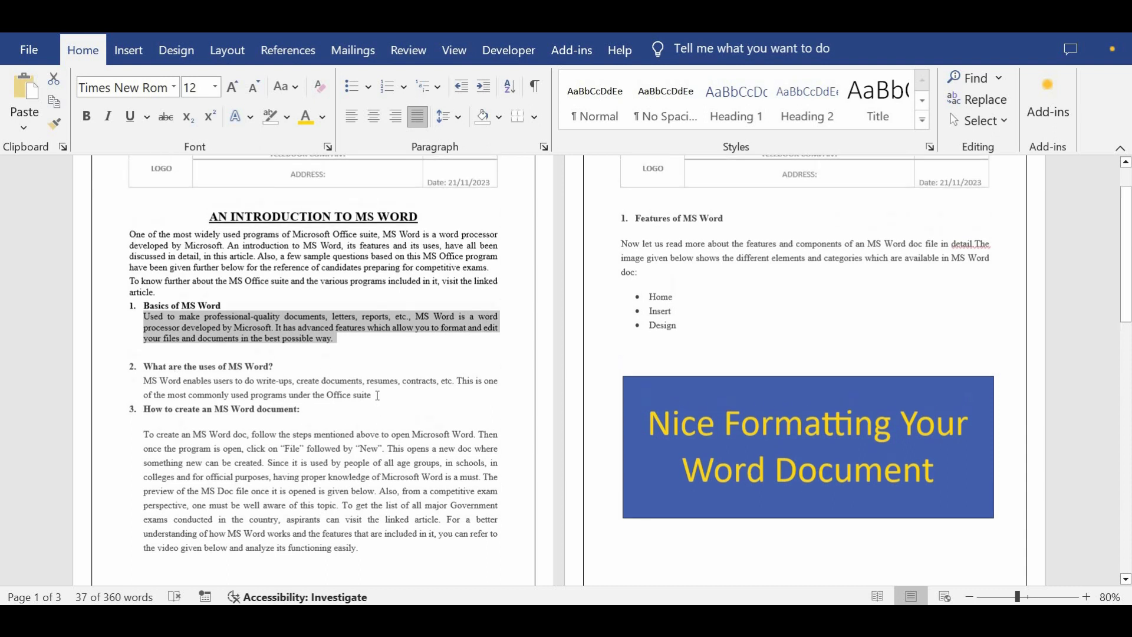
drag(370, 394, 144, 380)
key(ctrl+c)
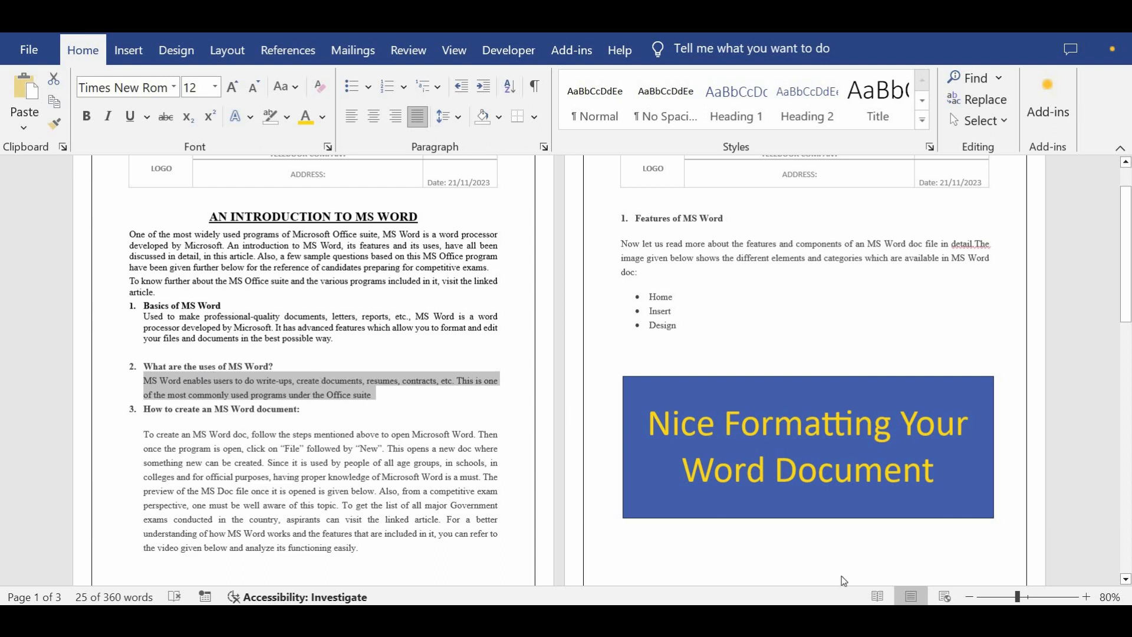
- Return to Document2 and add the heading text "What are the use of MS Word" in Normal style below the first section
click(796, 590)
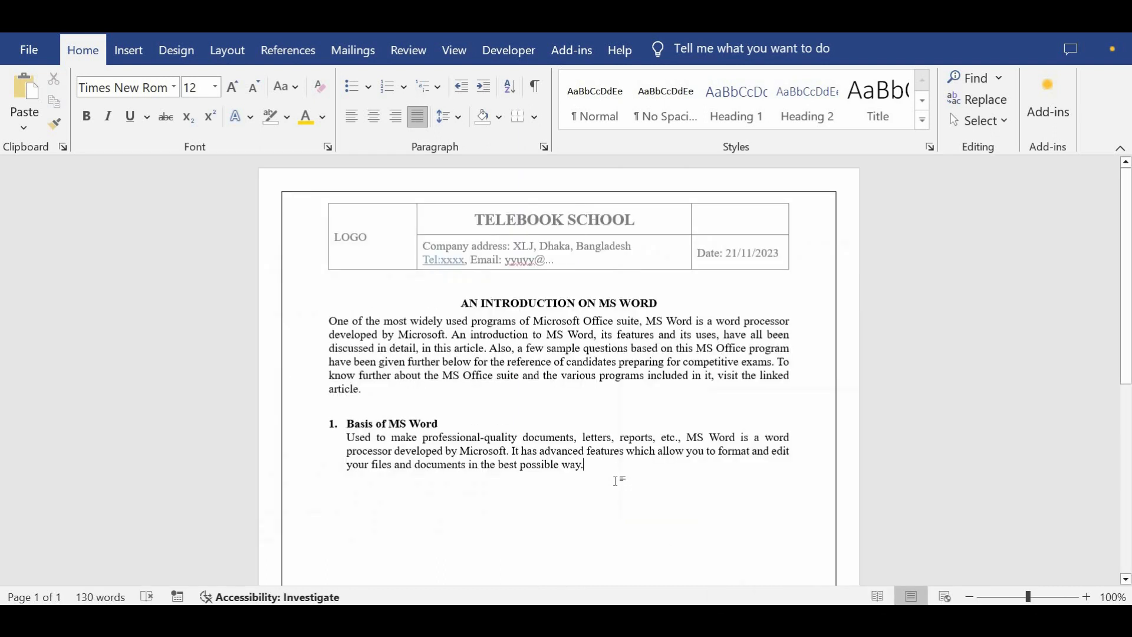
key(Return)
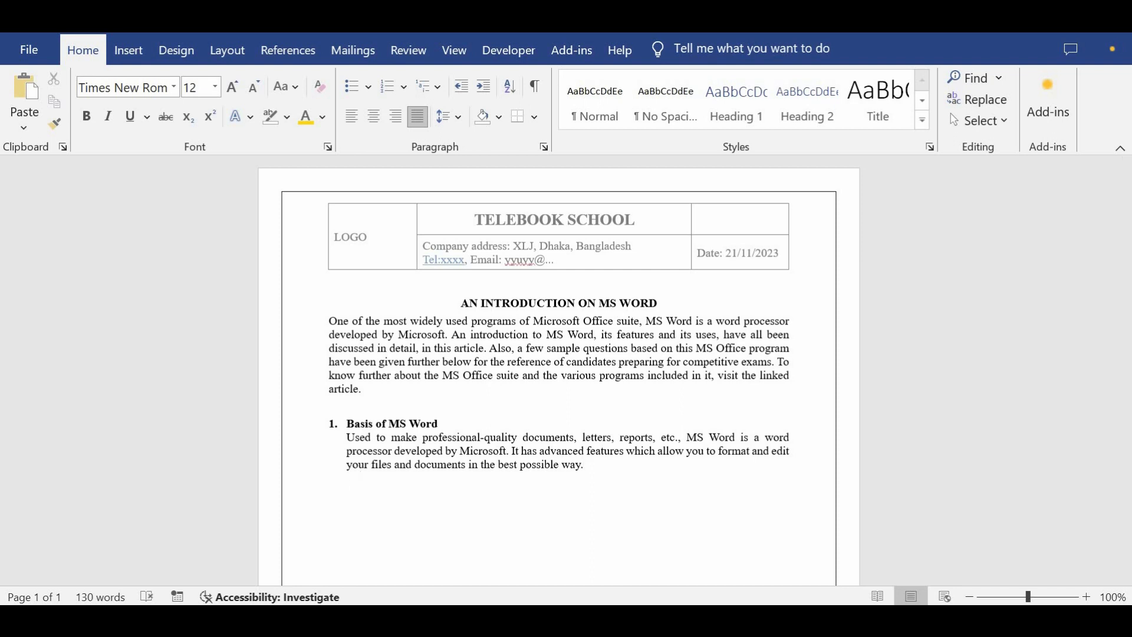
key(ctrl+shift+n)
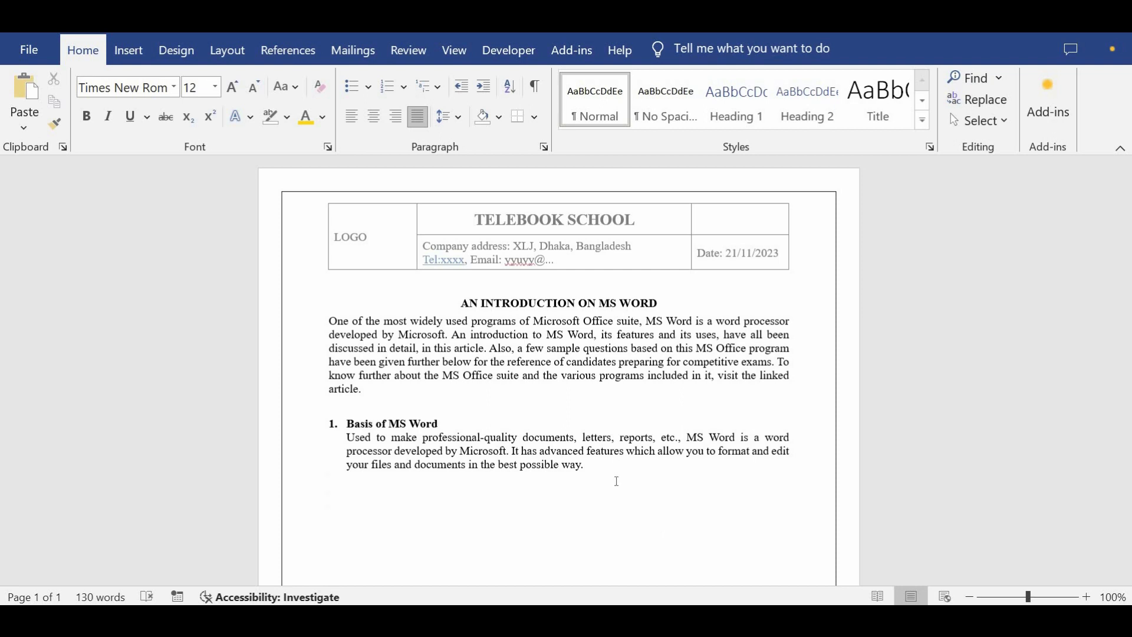
text(What are the use of M$ Word)
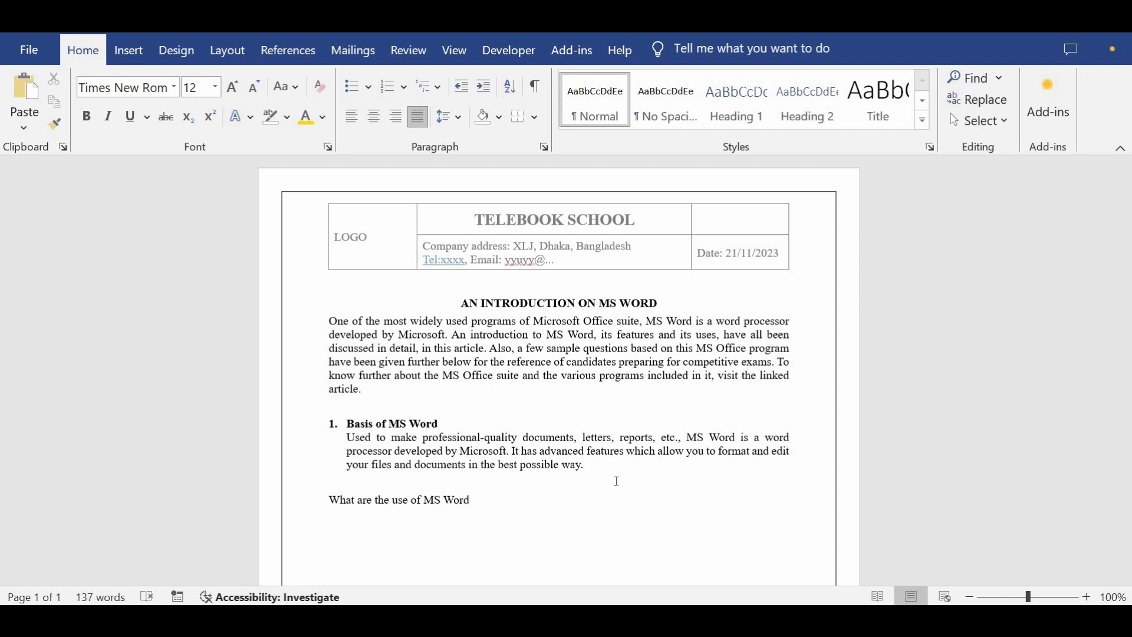
key(BackSpace)
- Make the "What are the use of MS Word" heading bold and turn it into item 2 of the numbered list
key(ctrl+shift+Left)
key(ctrl+shift+Left)
key(ctrl+shift+Left)
key(ctrl+shift+Left)
key(ctrl+shift+Left)
key(ctrl+shift+Left)
key(ctrl+shift+Left)
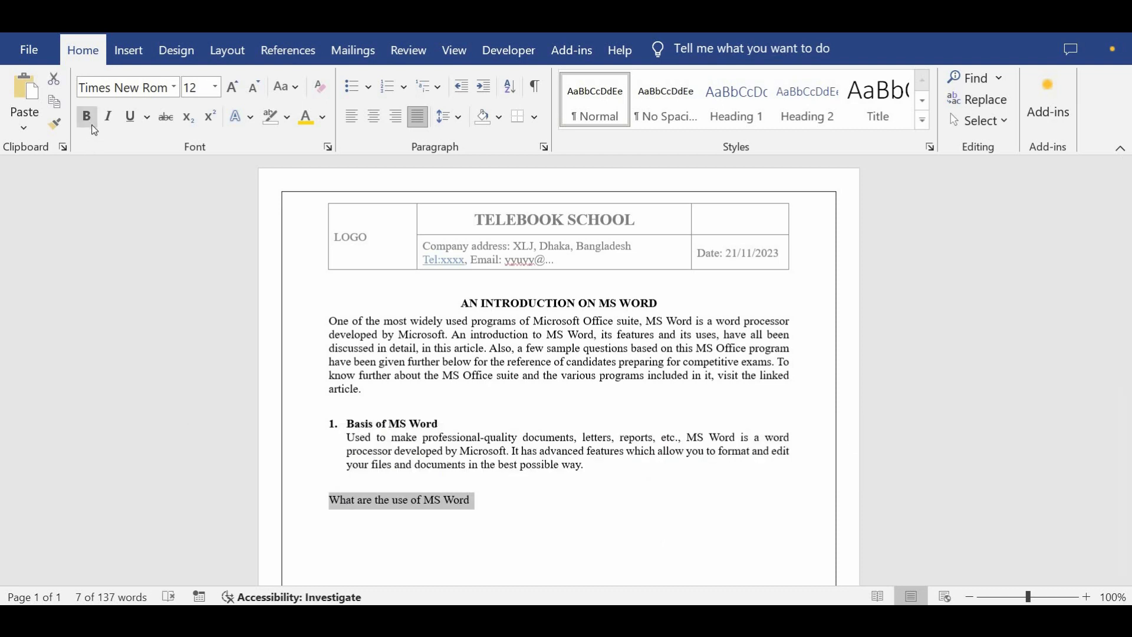
key(ctrl+b)
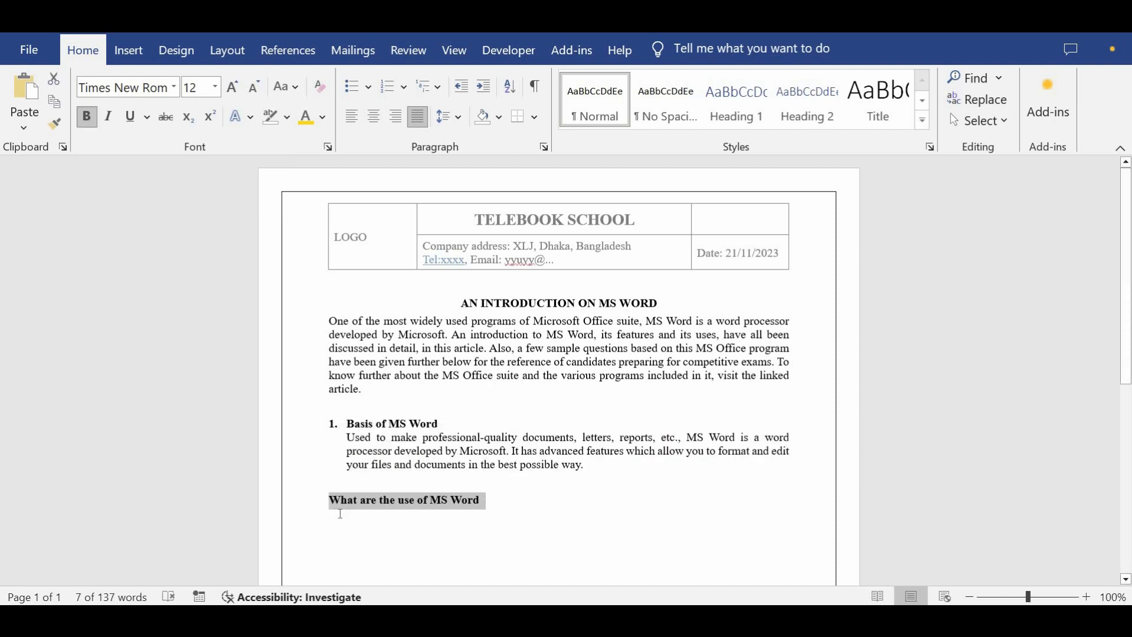
click(334, 513)
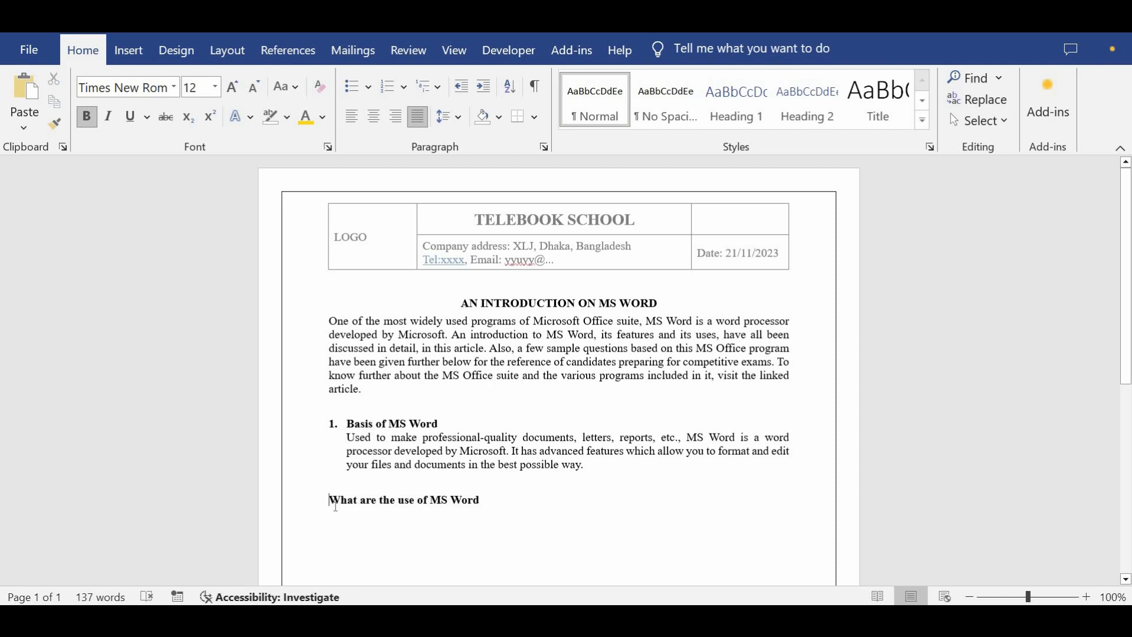
click(393, 90)
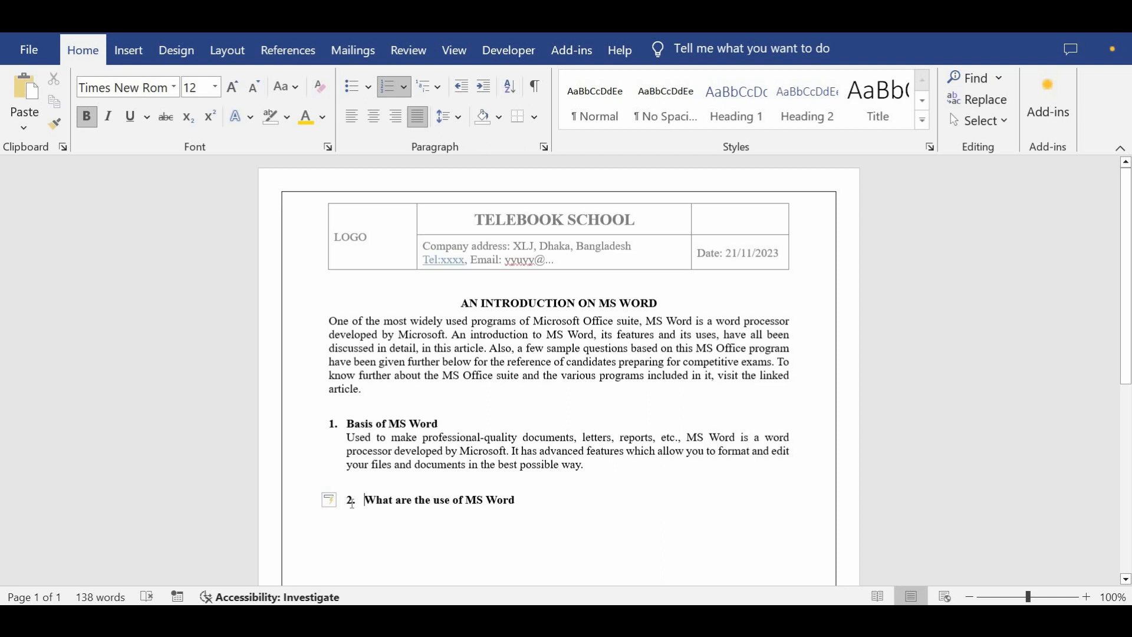
- Set the left indent of the numbered "What are the use of MS Word" heading to 0"
click(243, 54)
click(453, 106)
click(453, 106)
click(453, 107)
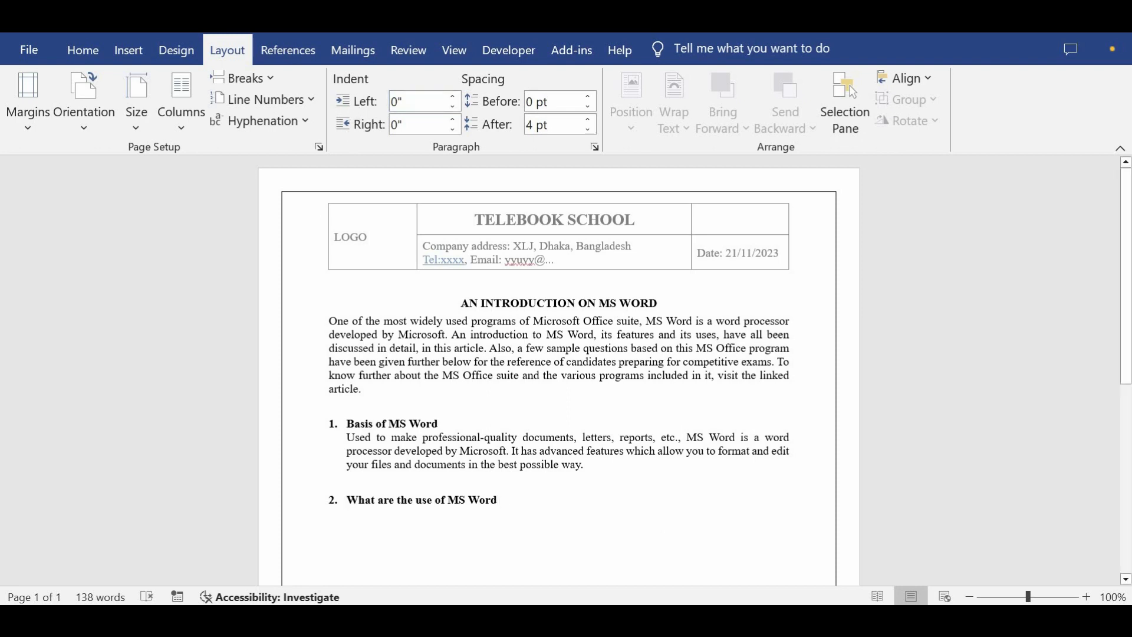
- Paste the copied paragraph as text only on a new unnumbered line below the "What are the use of MS Word" heading
key(Return)
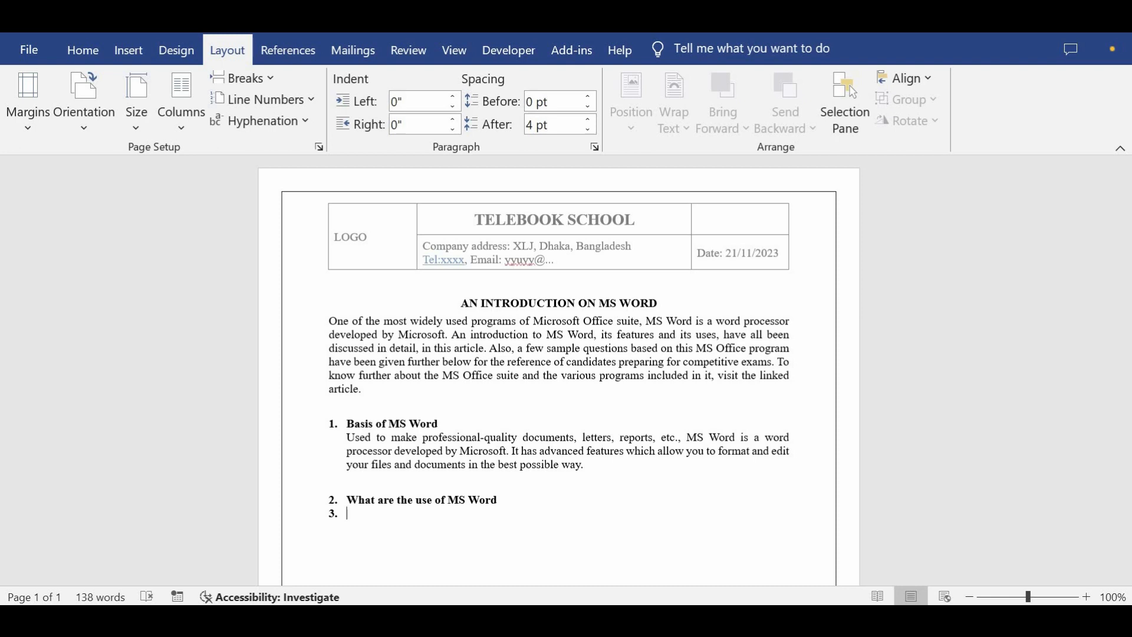
key(BackSpace)
key(ctrl+v)
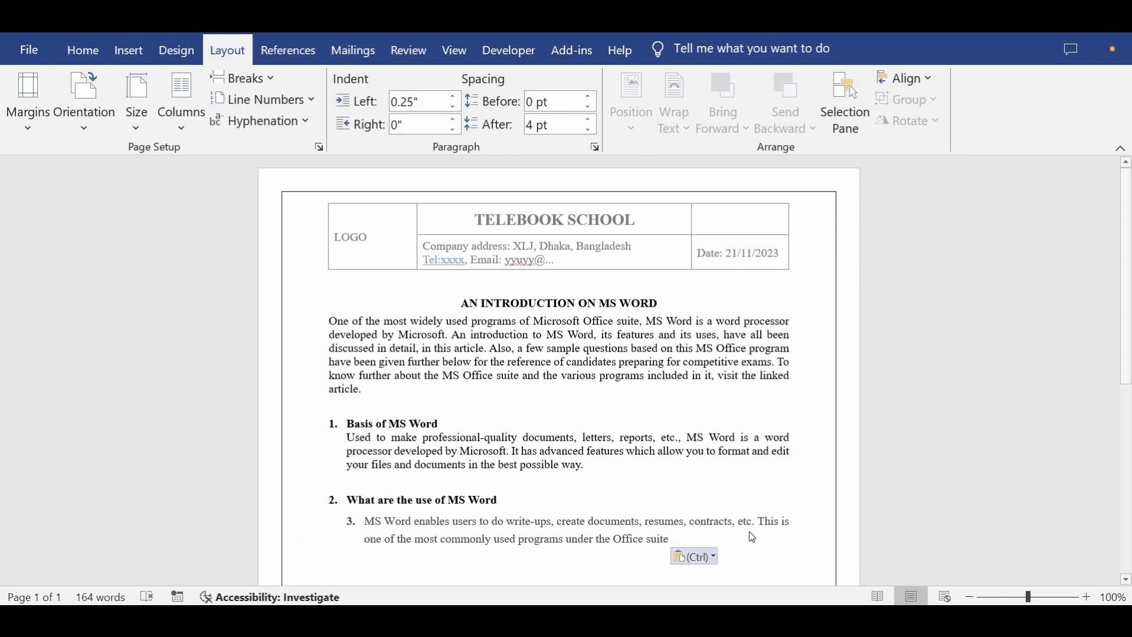
key(ctrl)
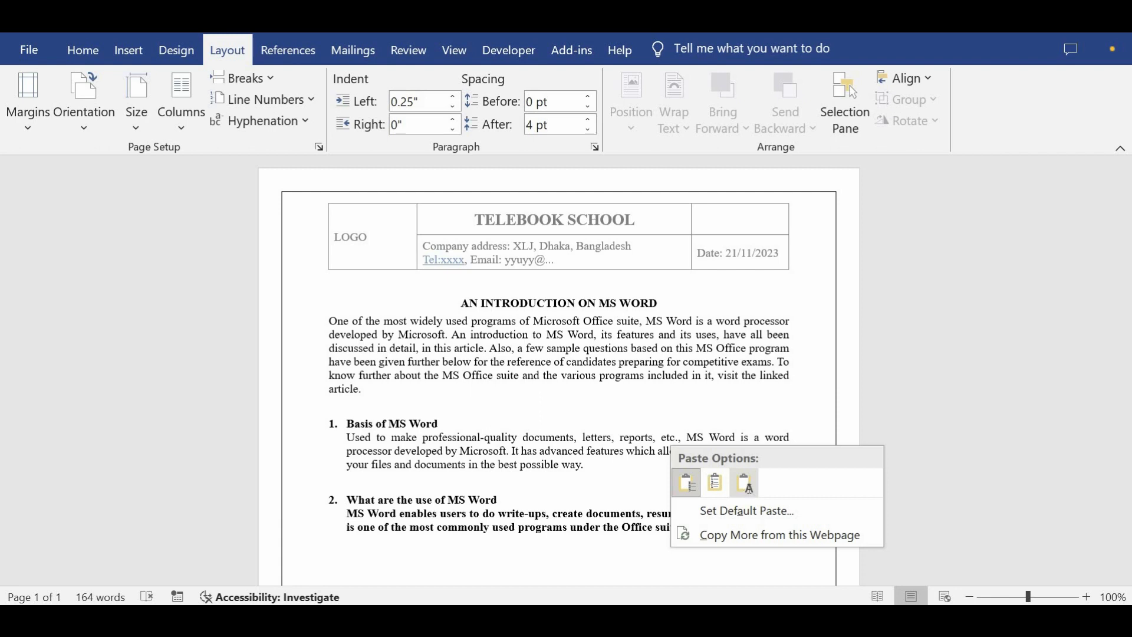
key(Escape)
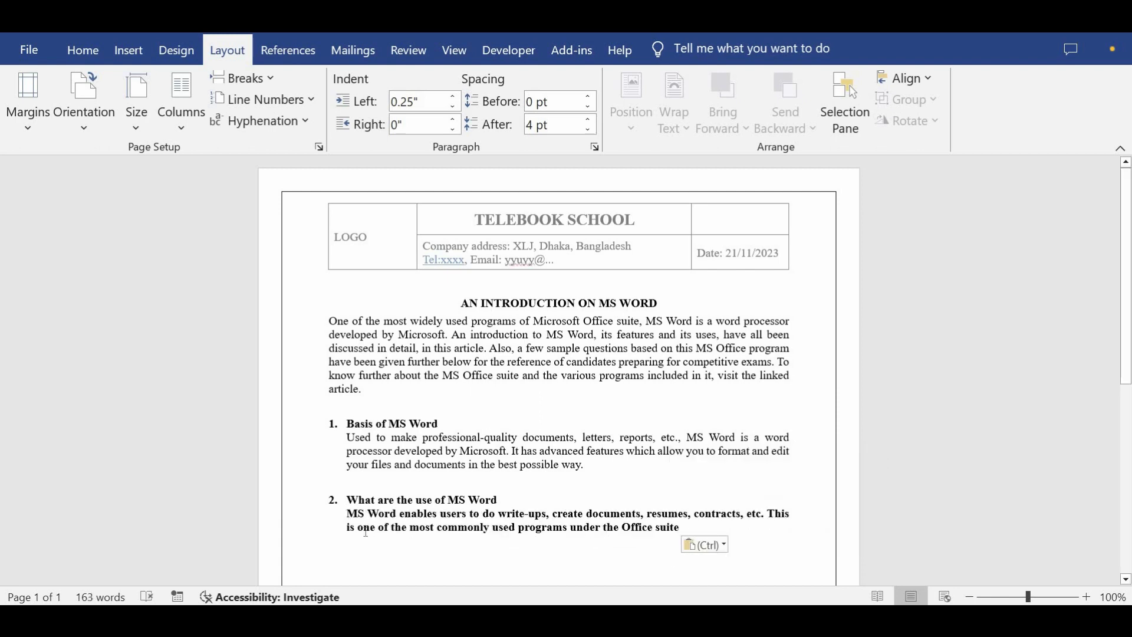
- Remove the bold formatting from the pasted paragraph below the "What are the use of MS Word" heading
shift+click(339, 524)
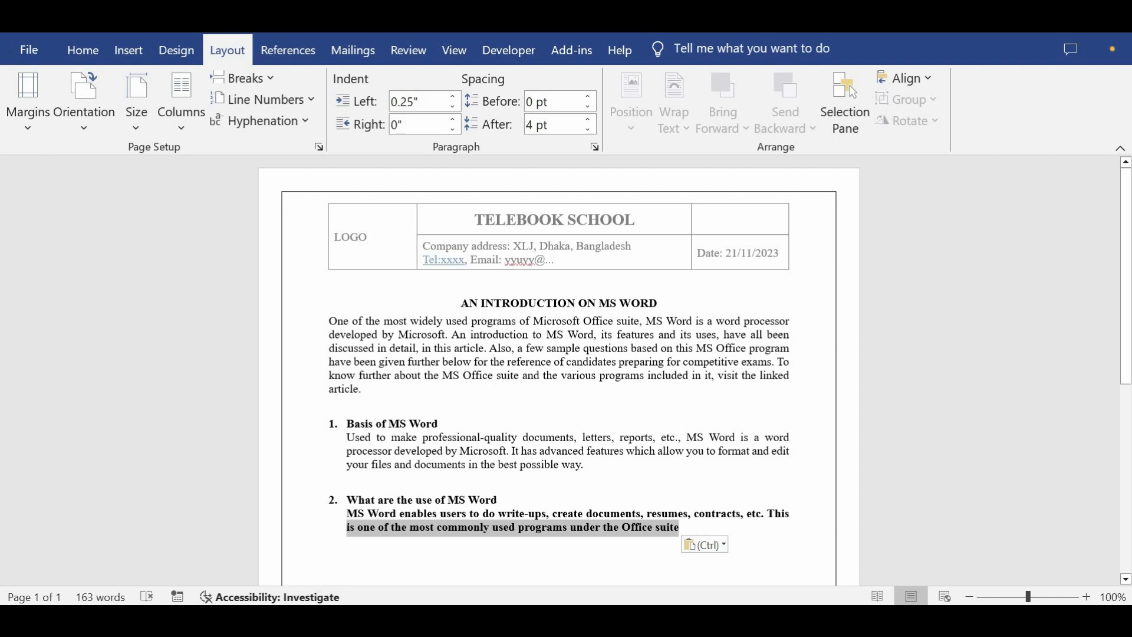
key(shift+Up)
click(690, 527)
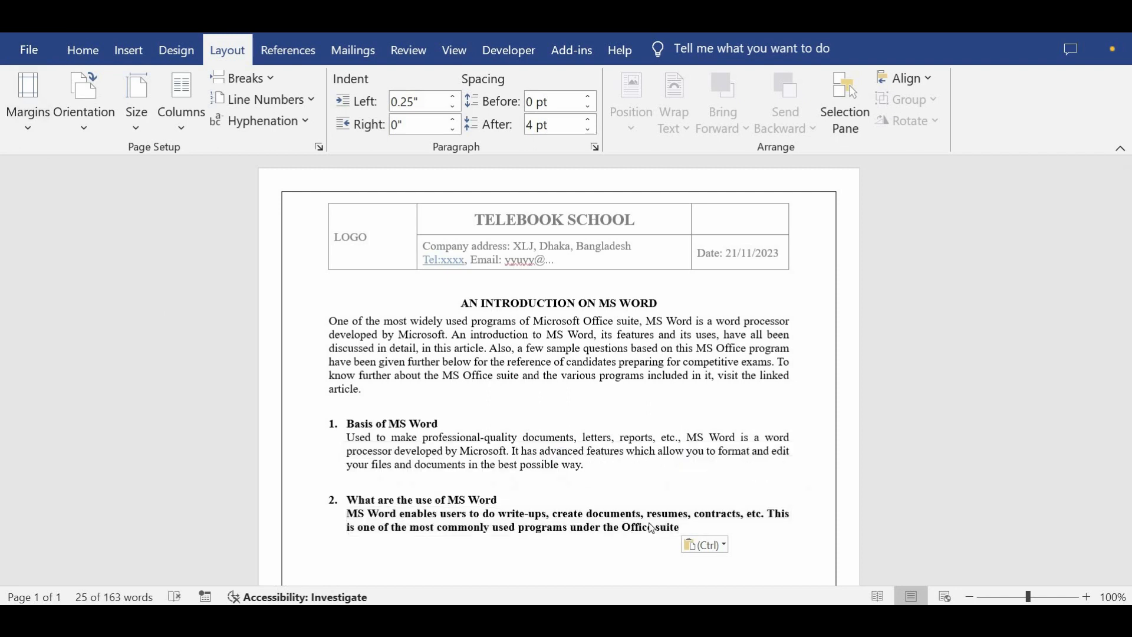
triple_click(690, 527)
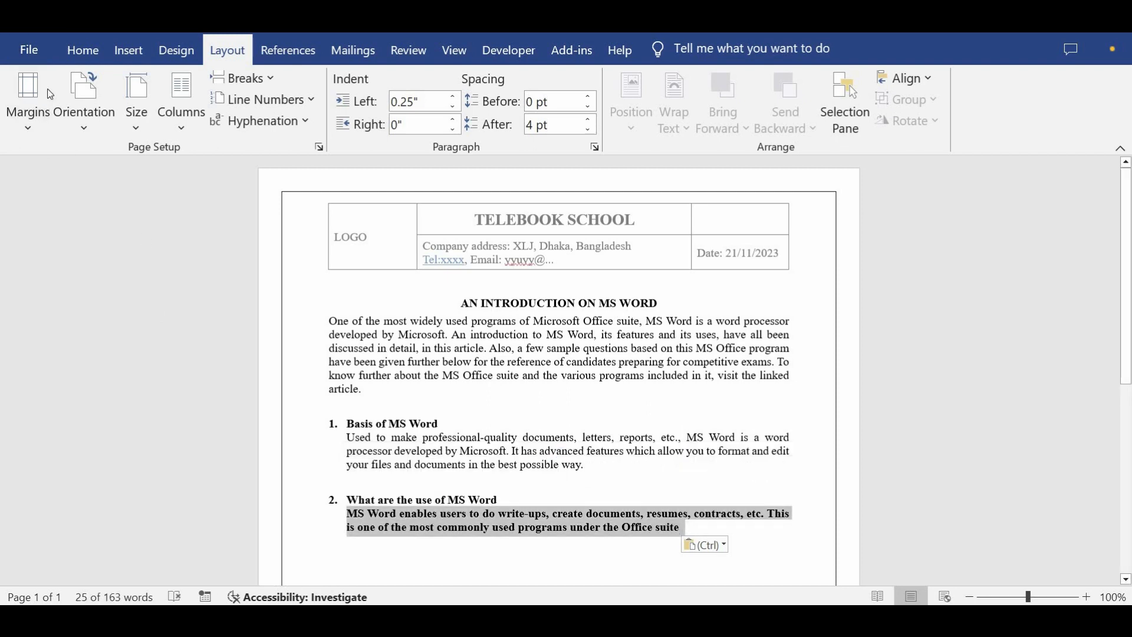
click(84, 51)
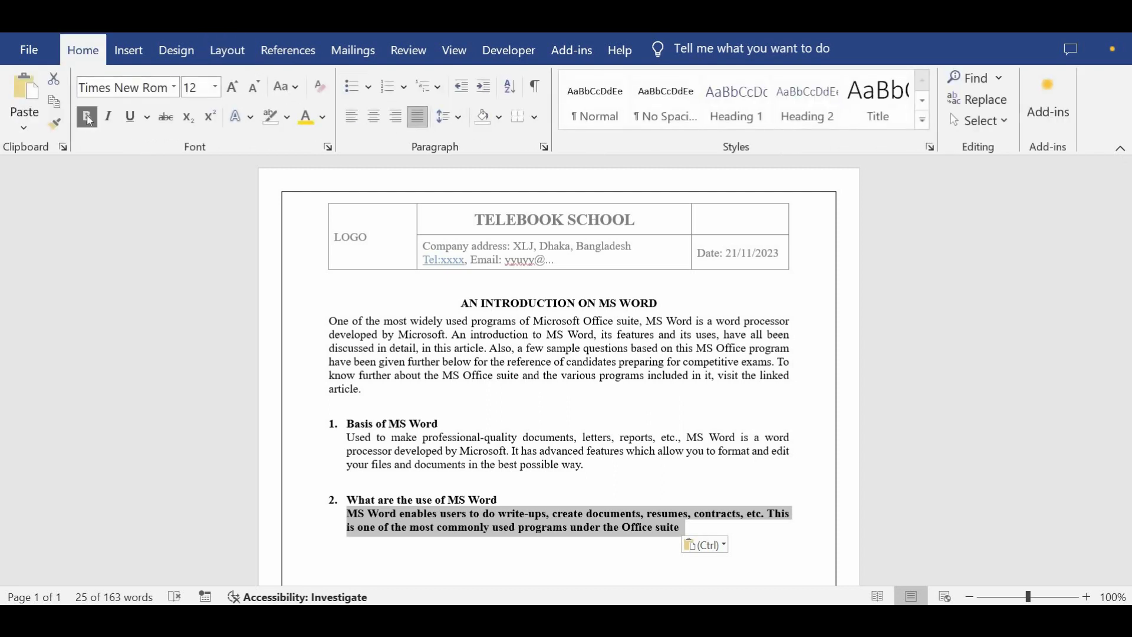
click(86, 117)
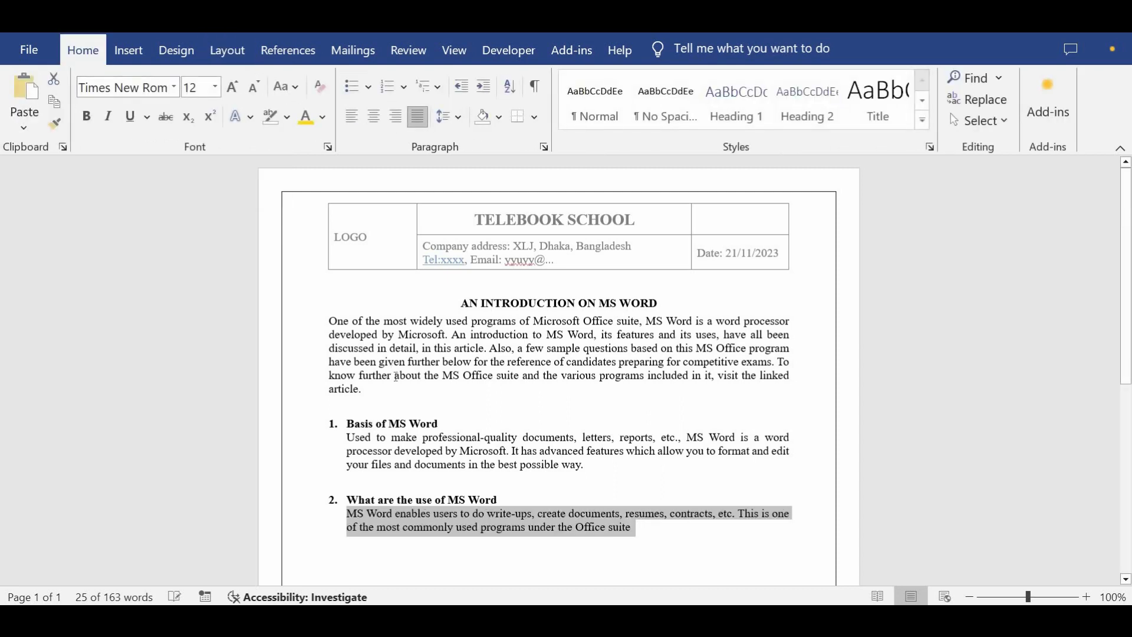
- Review the layout of the header, introduction and two numbered sections in Document2
scroll(441, 354, down, 2)
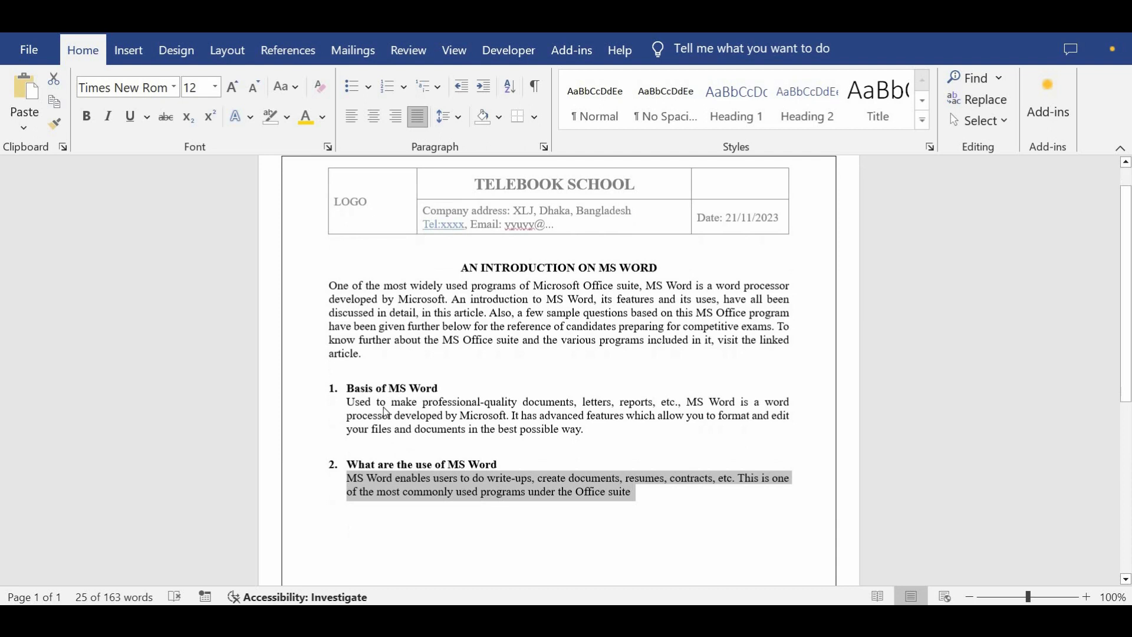
scroll(441, 354, down, 1)
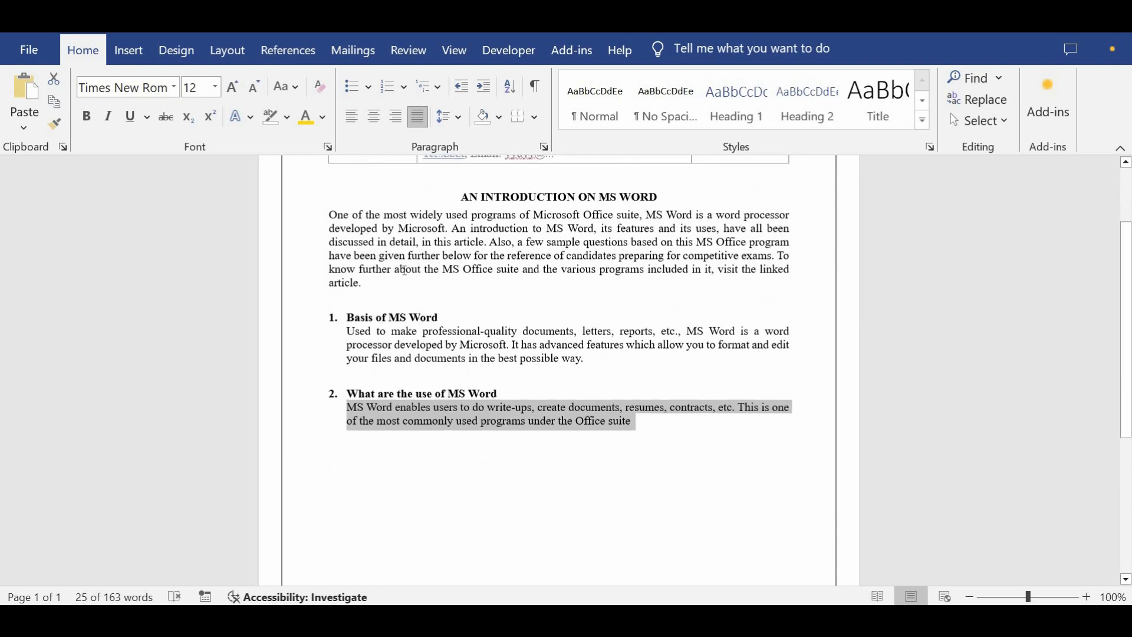
scroll(378, 430, up, 1)
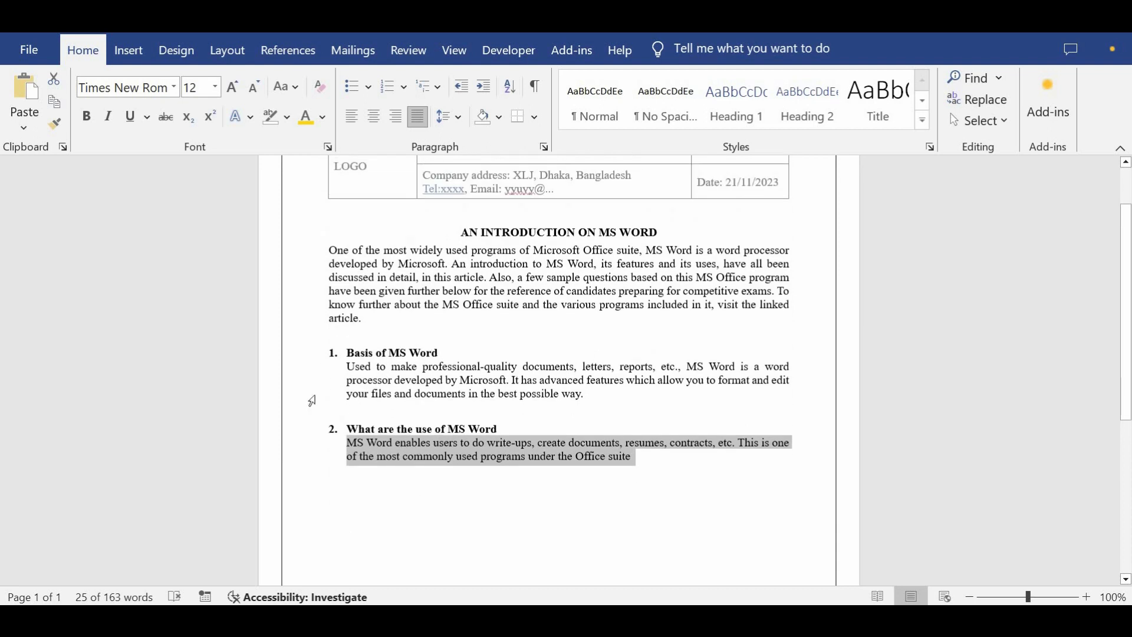
scroll(432, 403, up, 1)
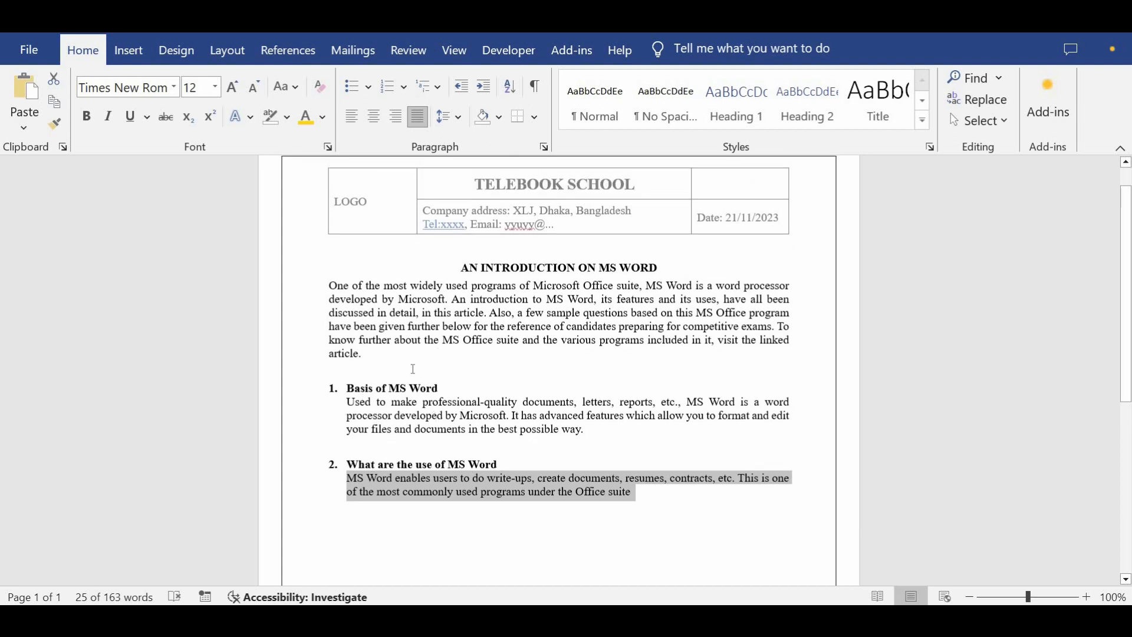
scroll(392, 443, up, 1)
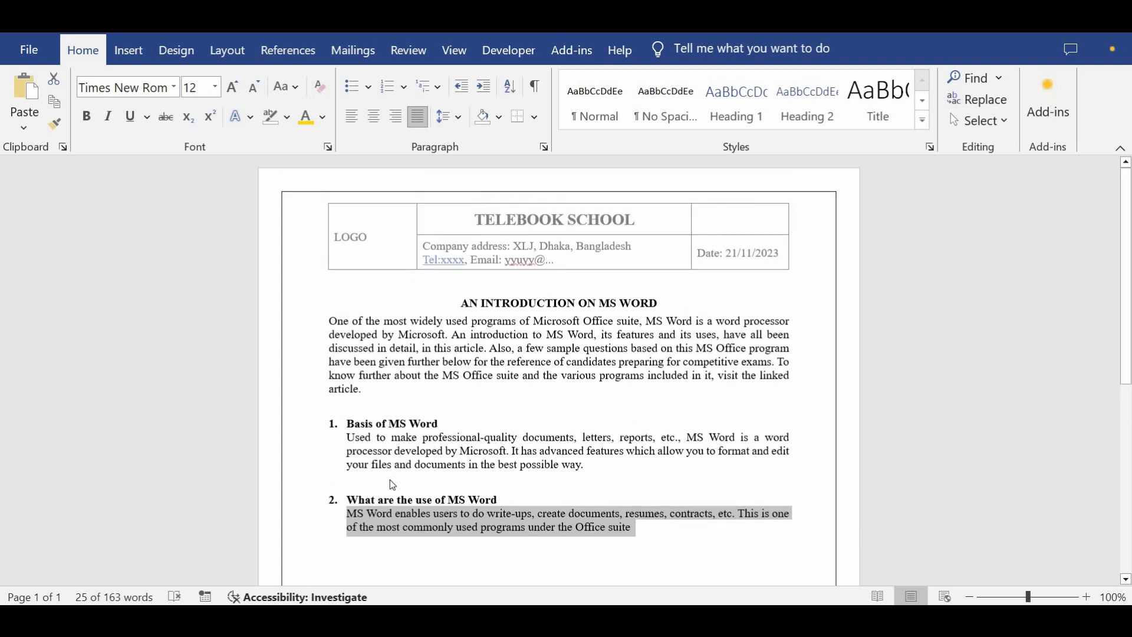
scroll(390, 485, down, 1)
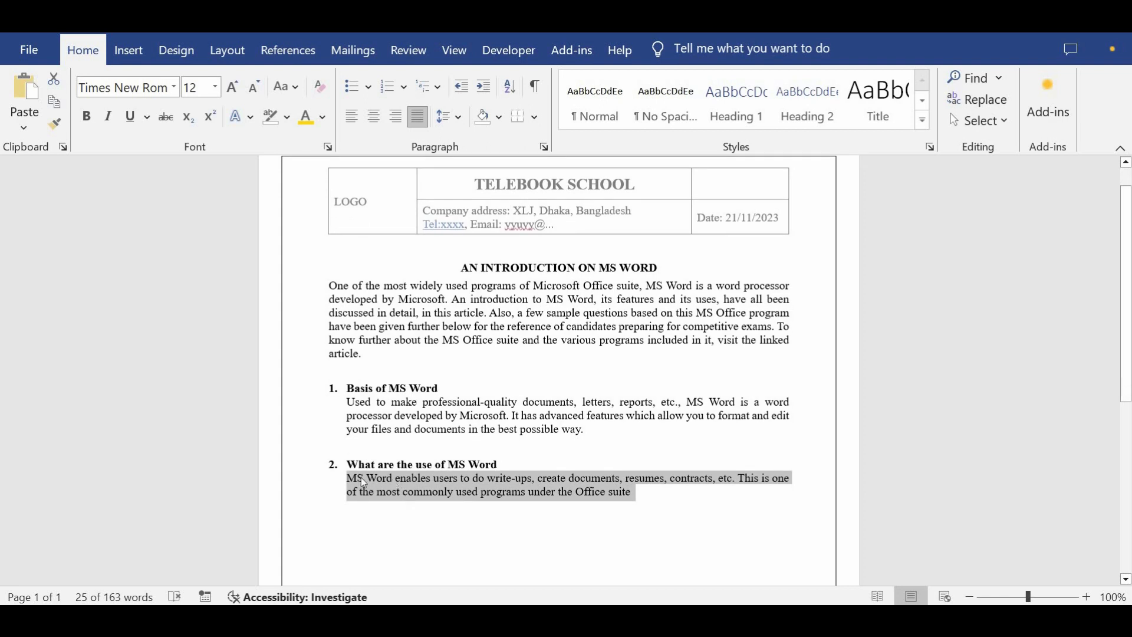
scroll(361, 465, down, 1)
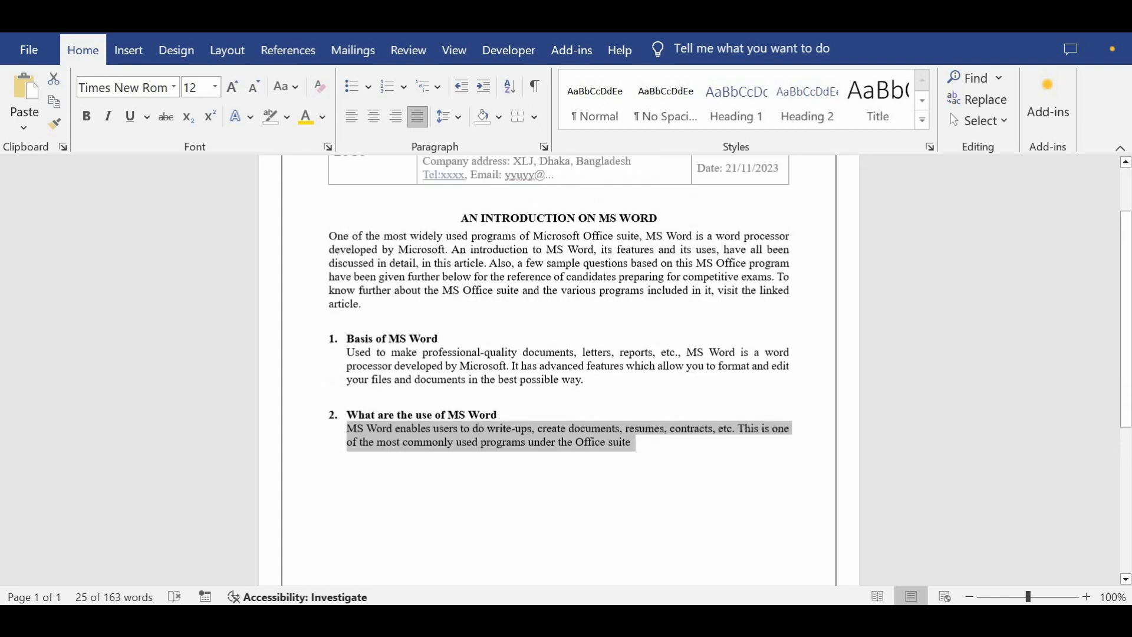
click(519, 472)
- In the sample document, copy the "How to create an MS Word document:" heading together with its paragraph
mouse_move(913, 622)
click(790, 561)
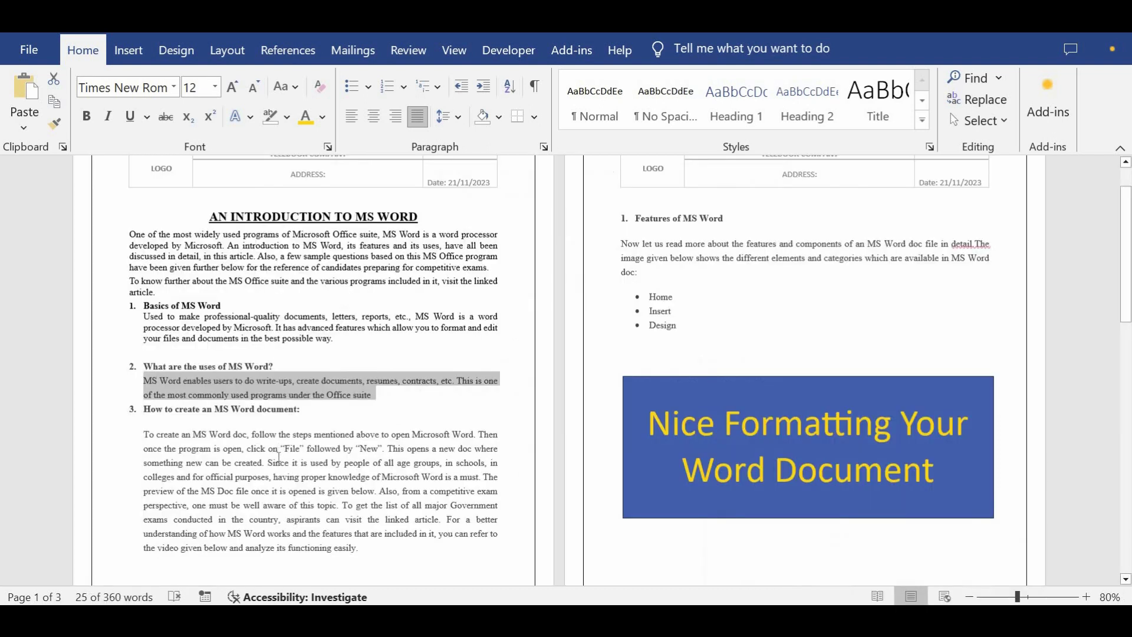
scroll(357, 401, down, 3)
scroll(357, 401, up, 2)
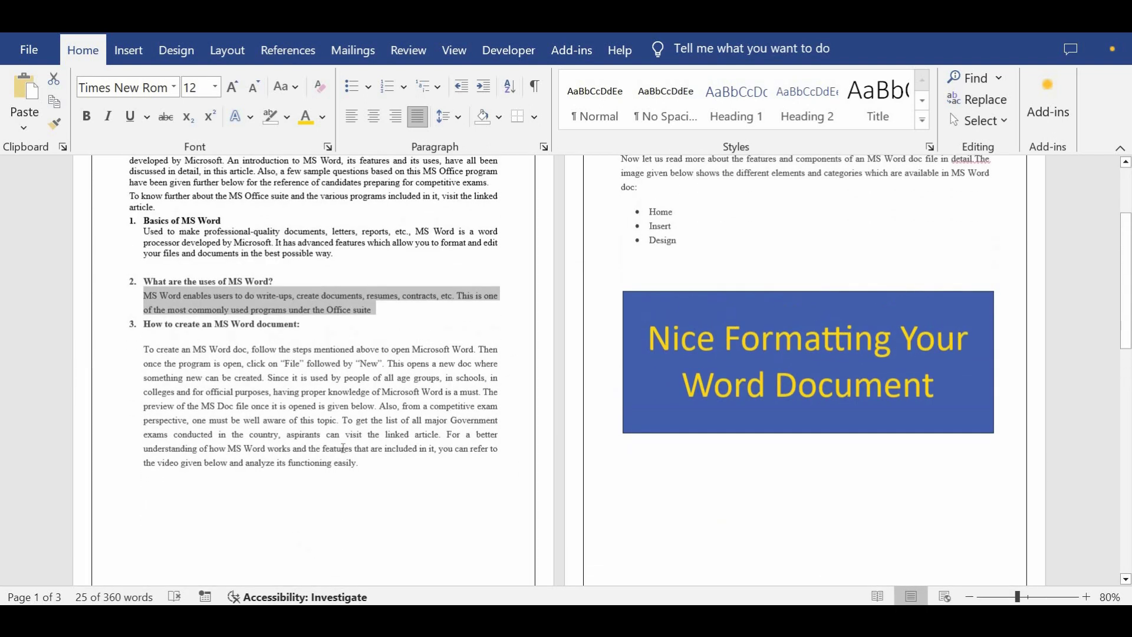
drag(361, 466, 144, 324)
key(ctrl+c)
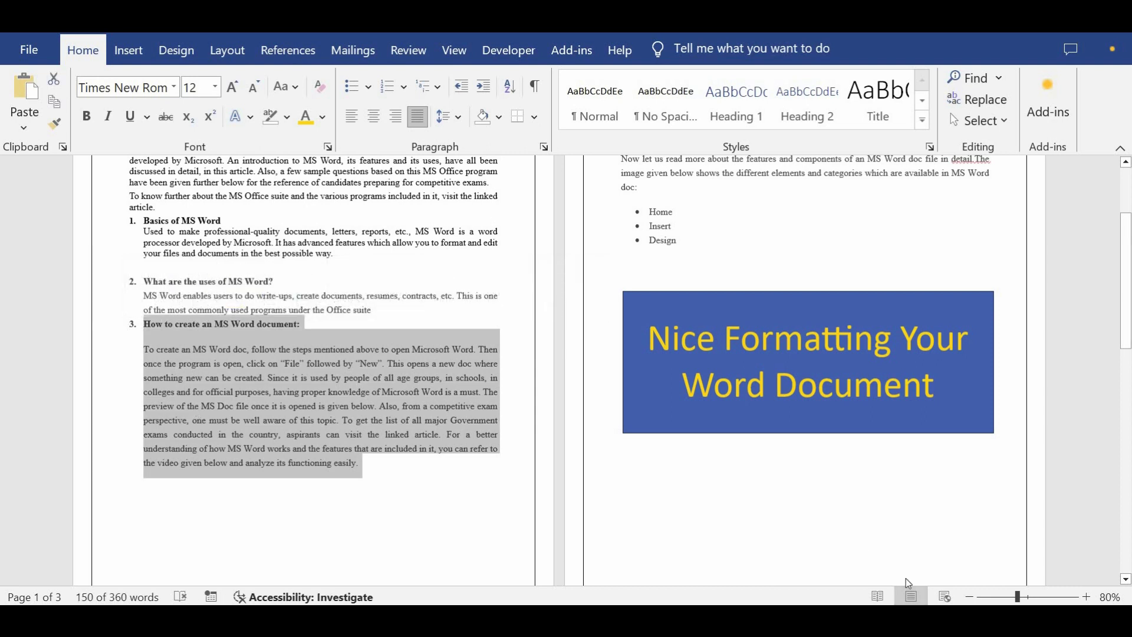
- Paste the copied section as text only in Document2, on an unindented line below the "What are the use of MS Word" paragraph
mouse_move(878, 619)
click(796, 555)
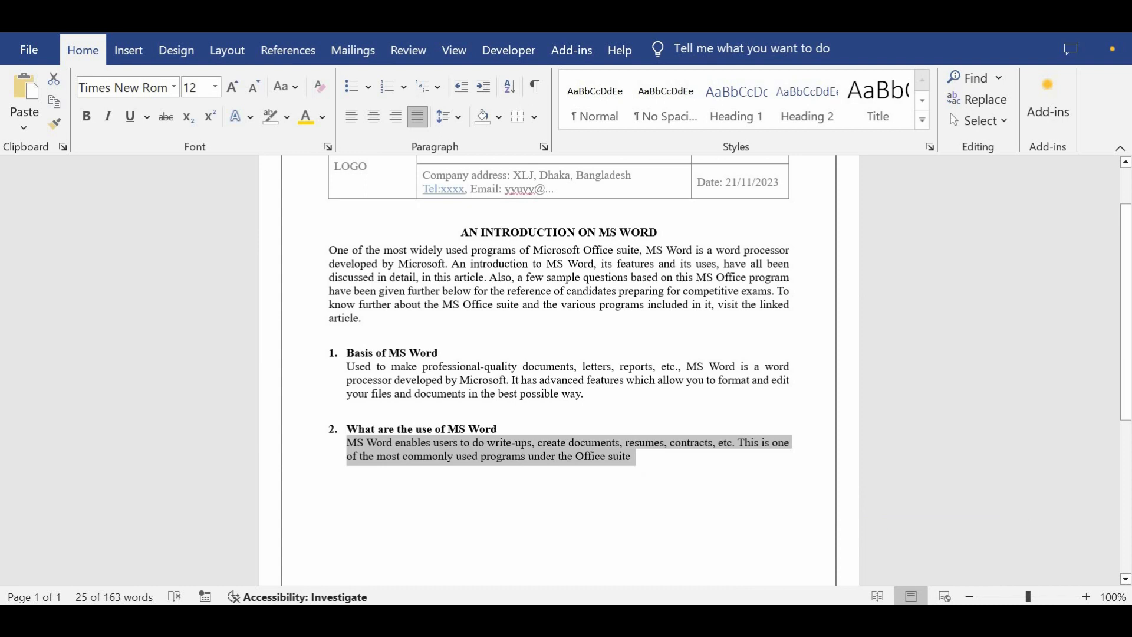
click(348, 470)
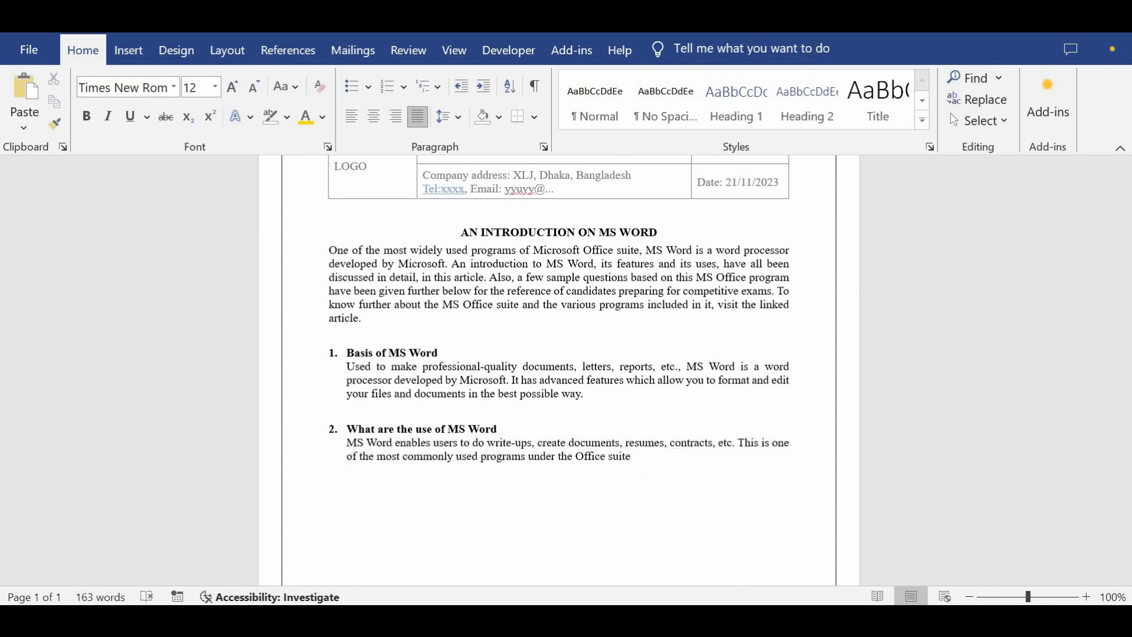
key(BackSpace)
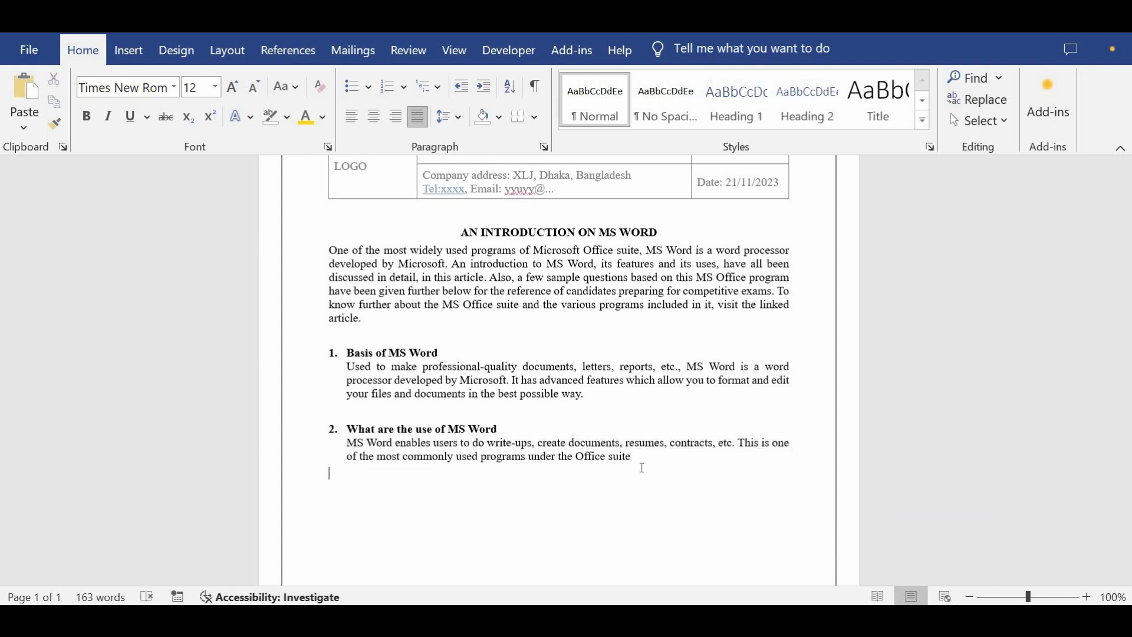
key(ctrl+v)
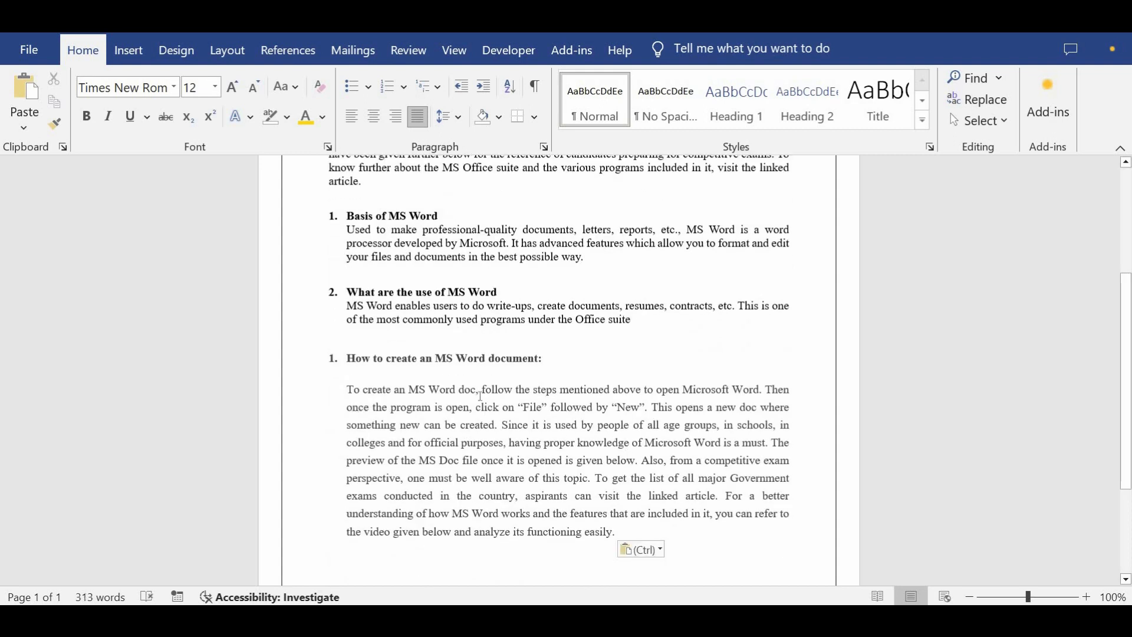
click(660, 550)
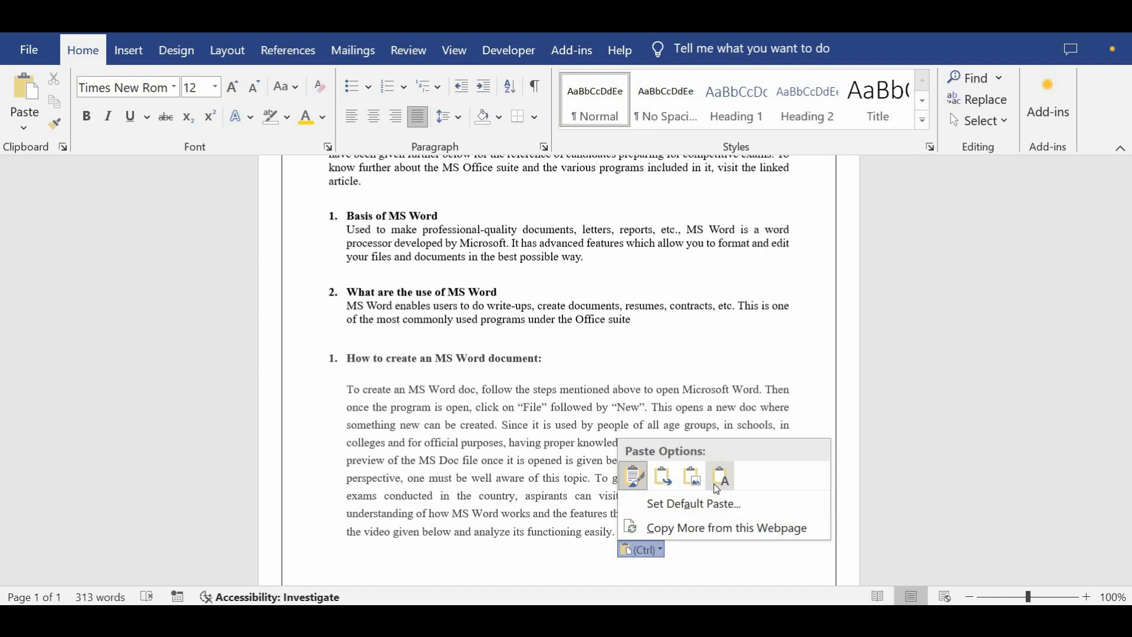
click(596, 481)
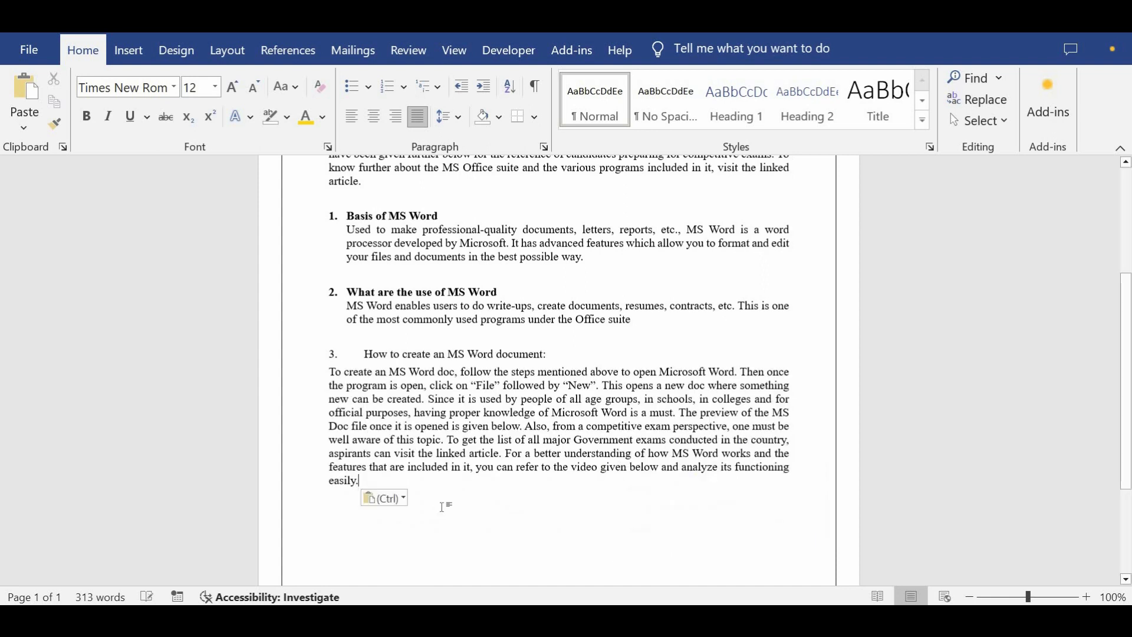
- Remove the typed number and trailing colon from the pasted "How to create an MS Word document" heading and make it bold
scroll(357, 420, up, 1)
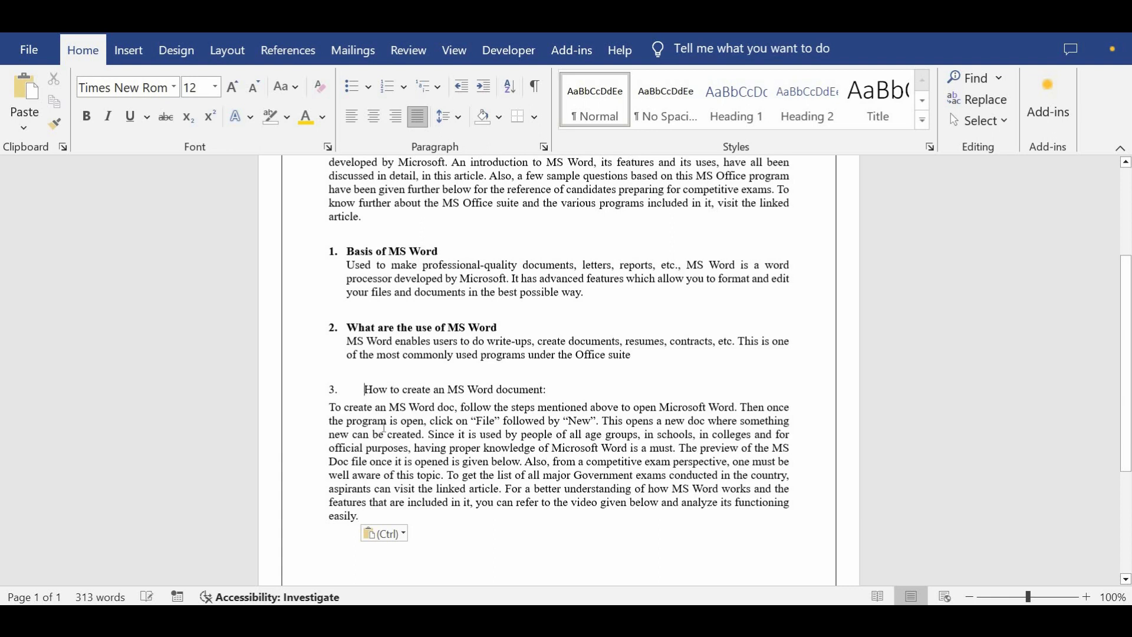
key(BackSpace)
key(BackSpace)
key(BackSpace)
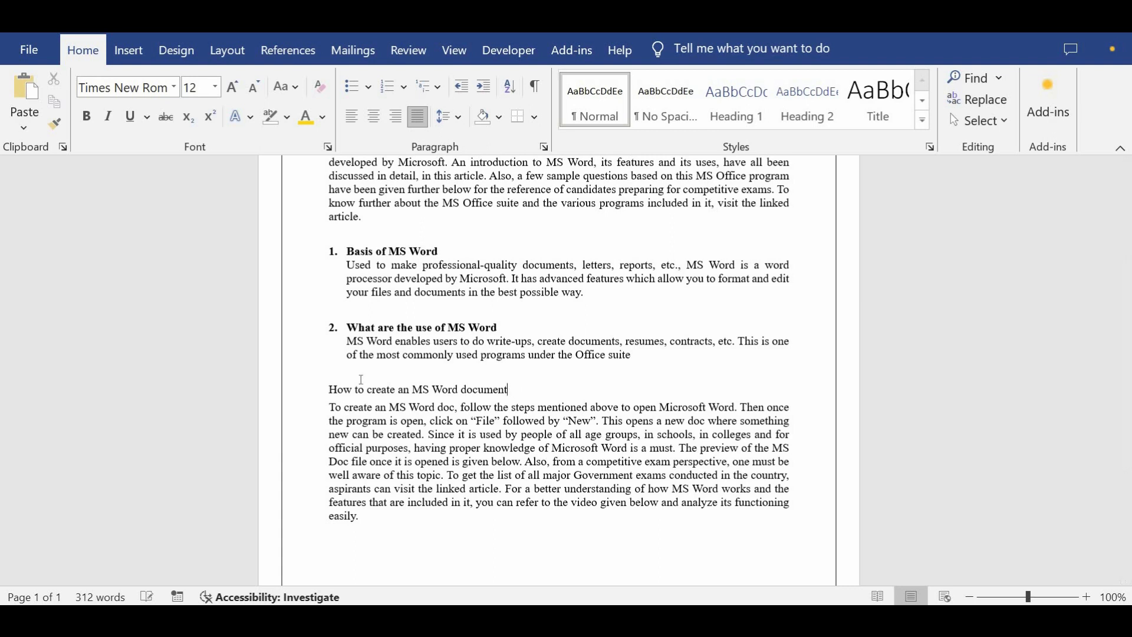
triple_click(331, 382)
click(86, 117)
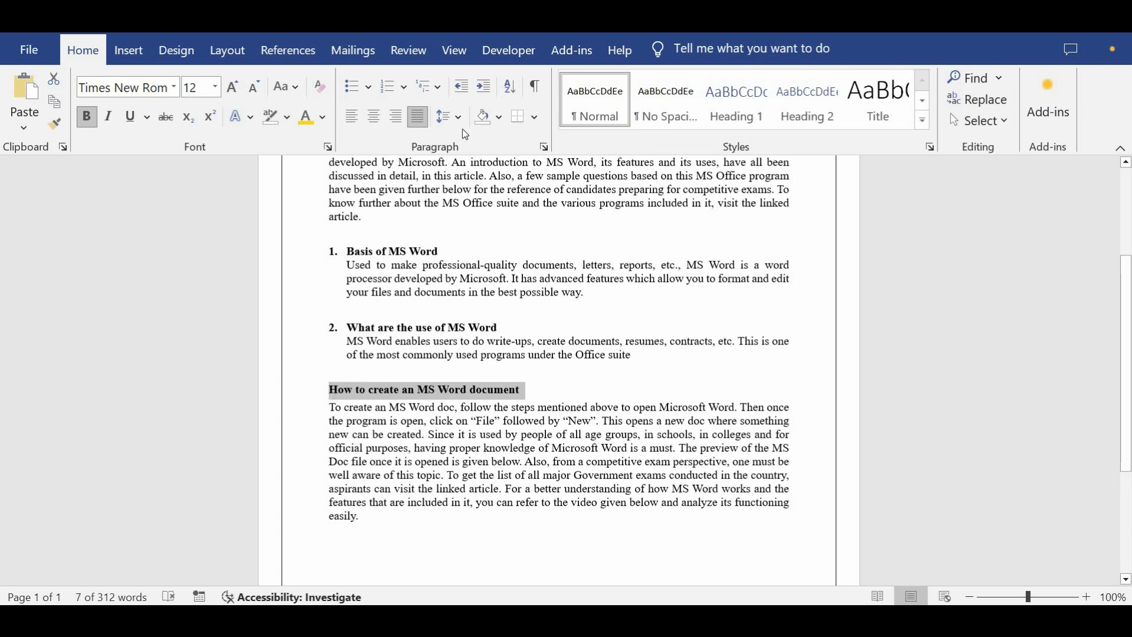
- Apply numbering to the "How to create an MS Word document" heading as item 3 and set its left indent to 0"
key(Left)
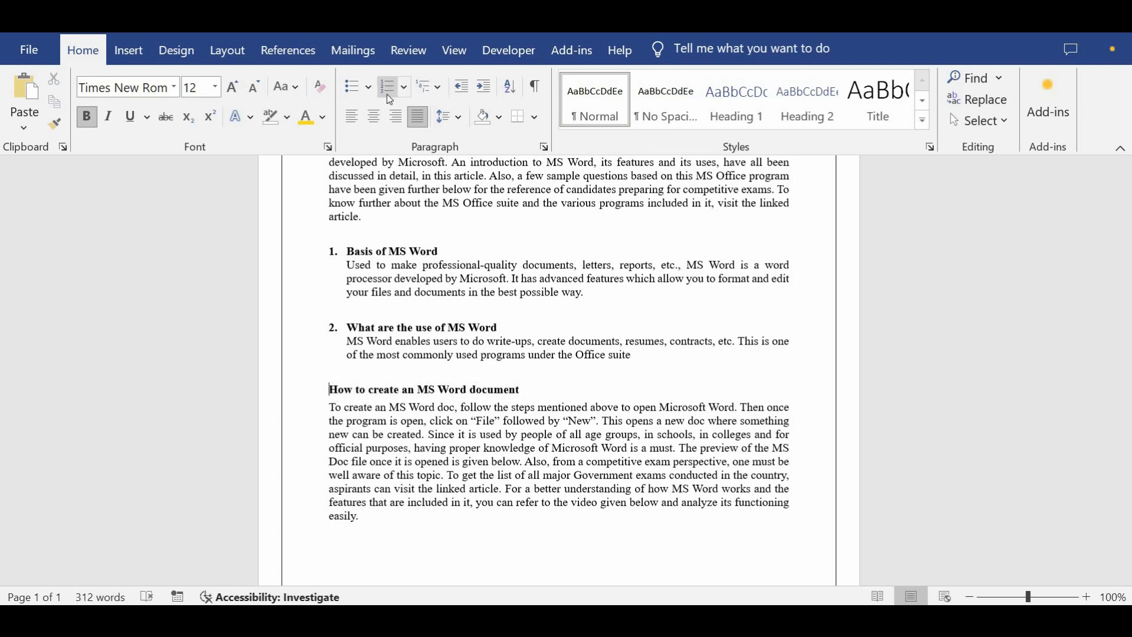
click(390, 94)
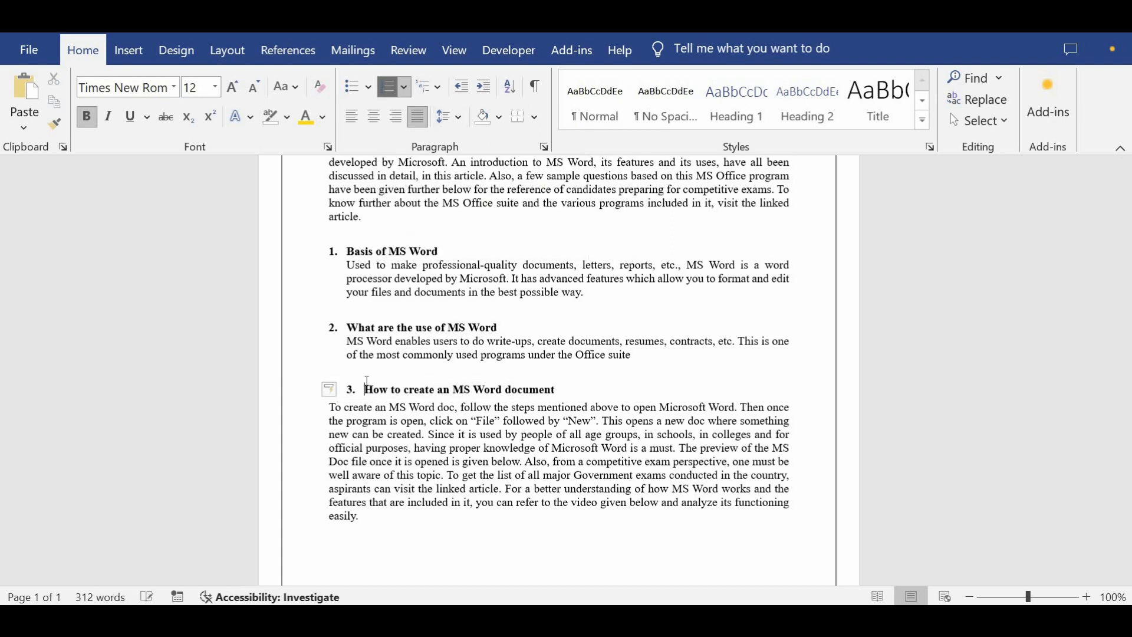
click(227, 53)
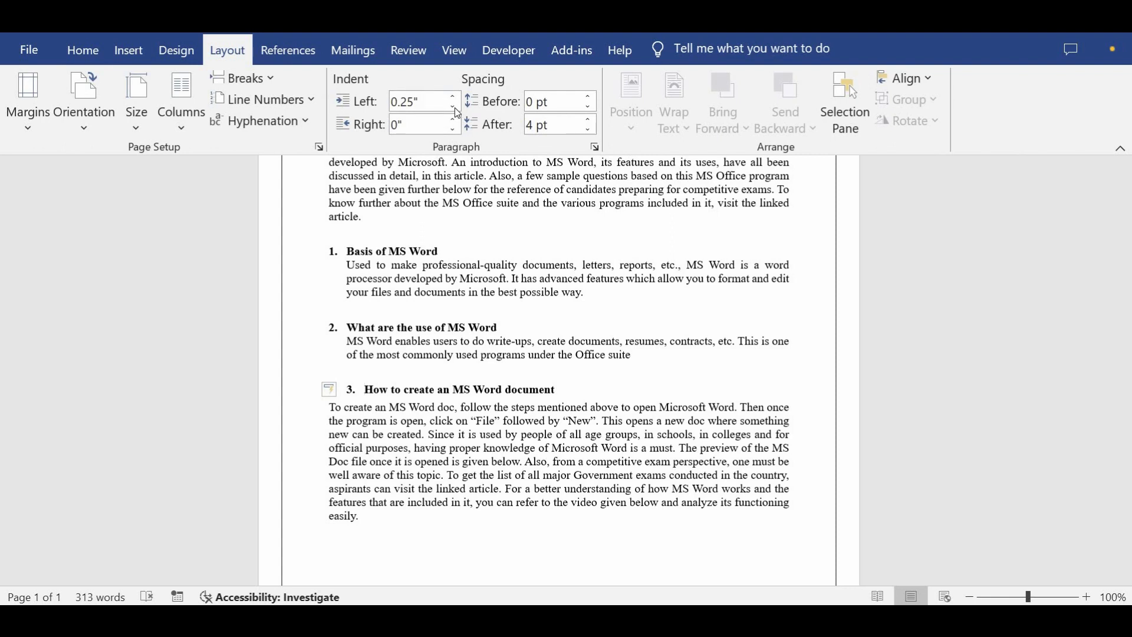
click(454, 107)
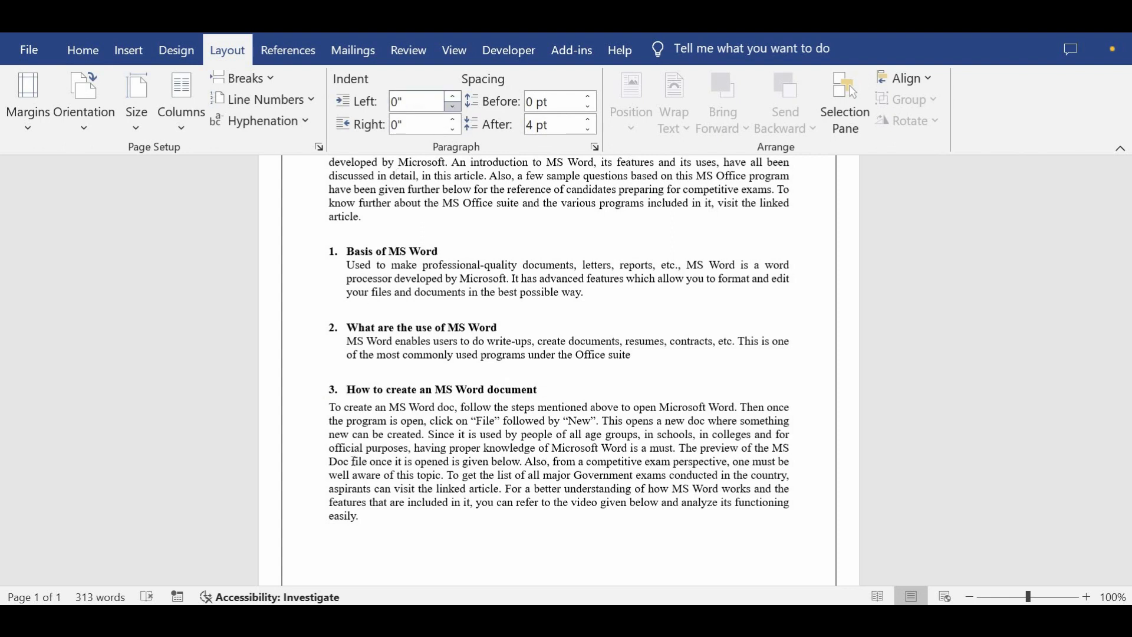
scroll(387, 388, down, 5)
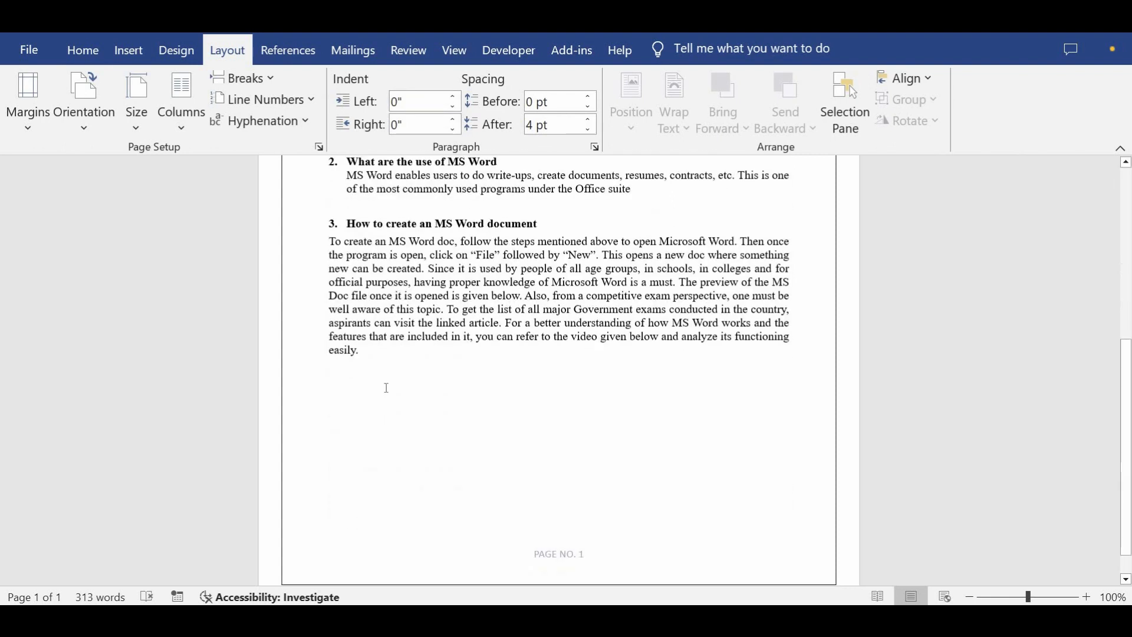
scroll(387, 388, down, 1)
scroll(384, 407, up, 1)
scroll(397, 432, up, 10)
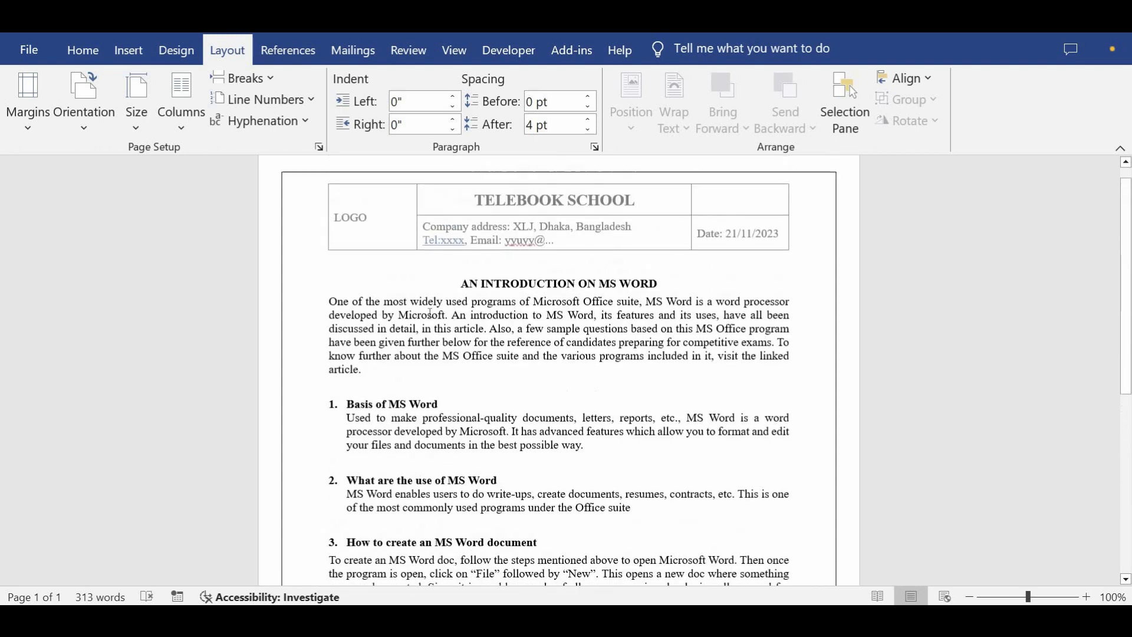
scroll(423, 475, down, 2)
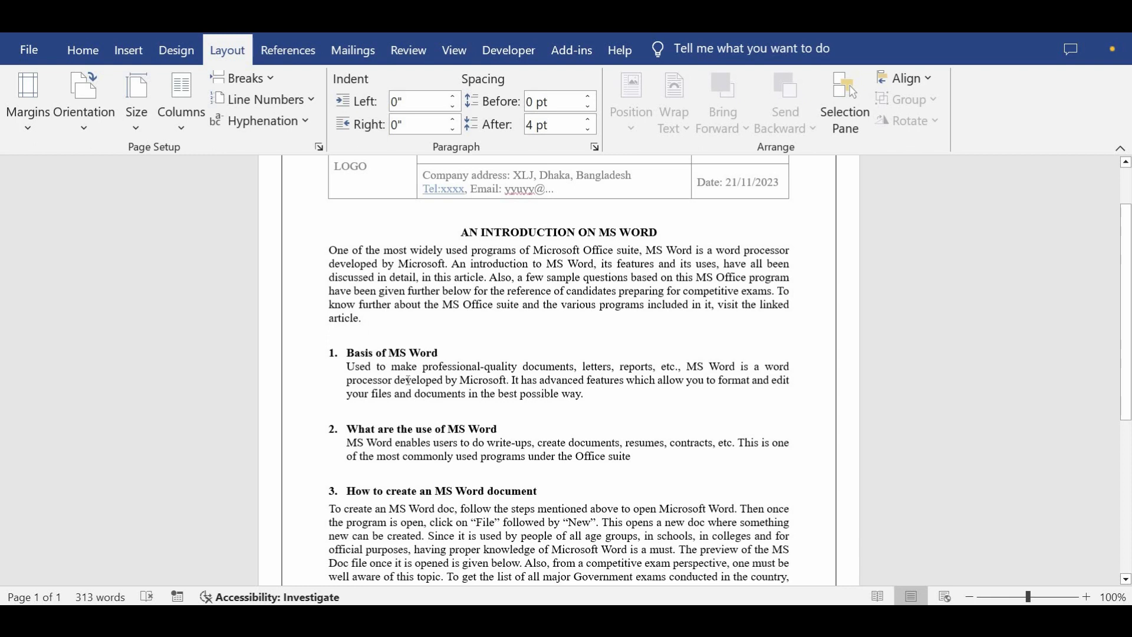
- Add blank lines after the section 3 paragraph until the text cursor moves onto a second page
scroll(402, 442, down, 8)
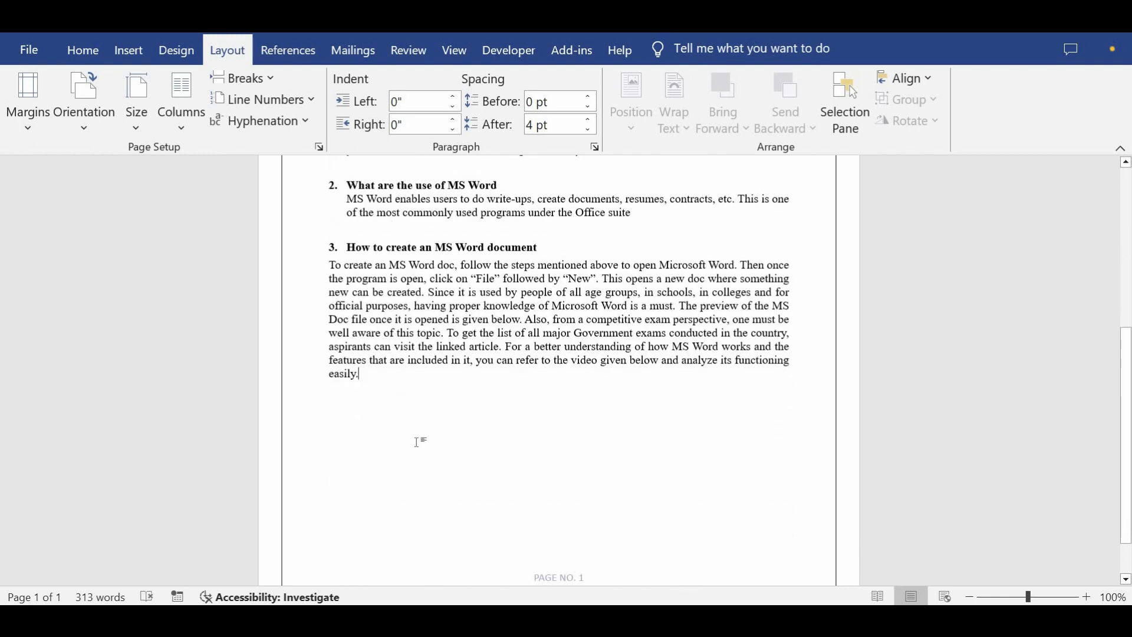
click(381, 352)
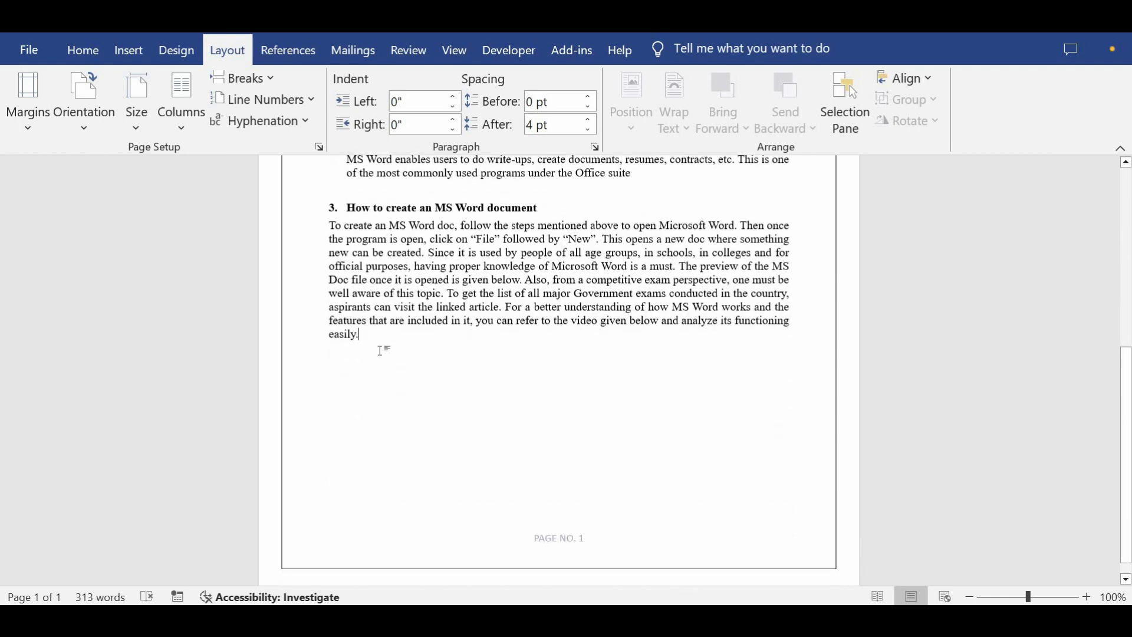
key(Return)
key(Return)
key(Return)
key(Return)
key(Return)
key(Return)
key(Return)
key(Return)
key(Return)
key(Return)
key(Return)
key(Return)
key(Return)
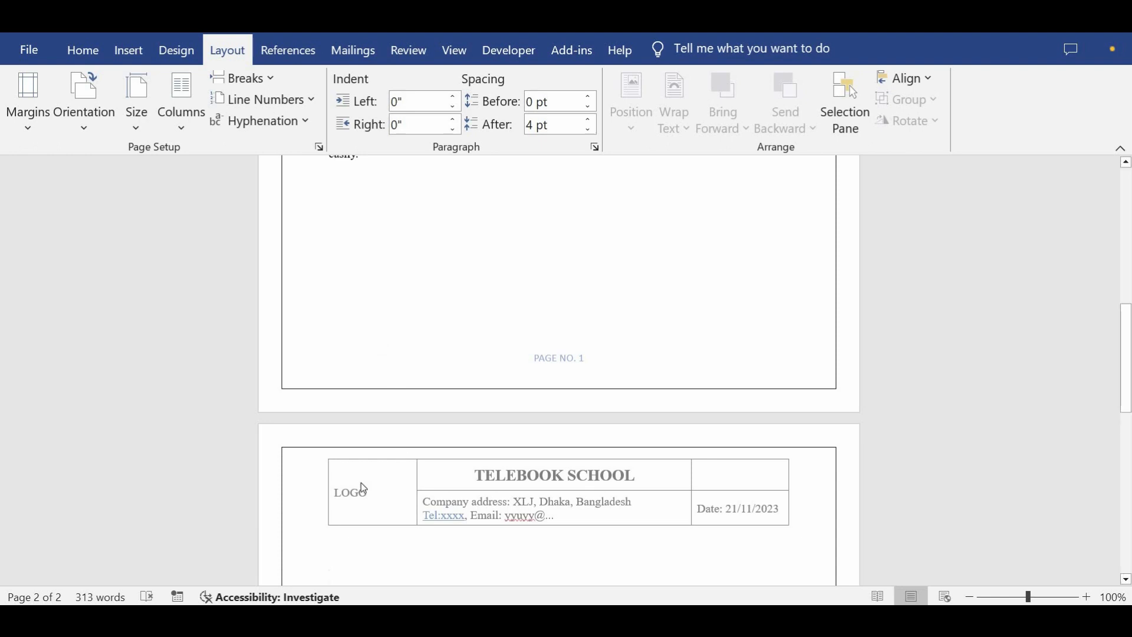
scroll(377, 538, up, 2)
scroll(412, 539, down, 4)
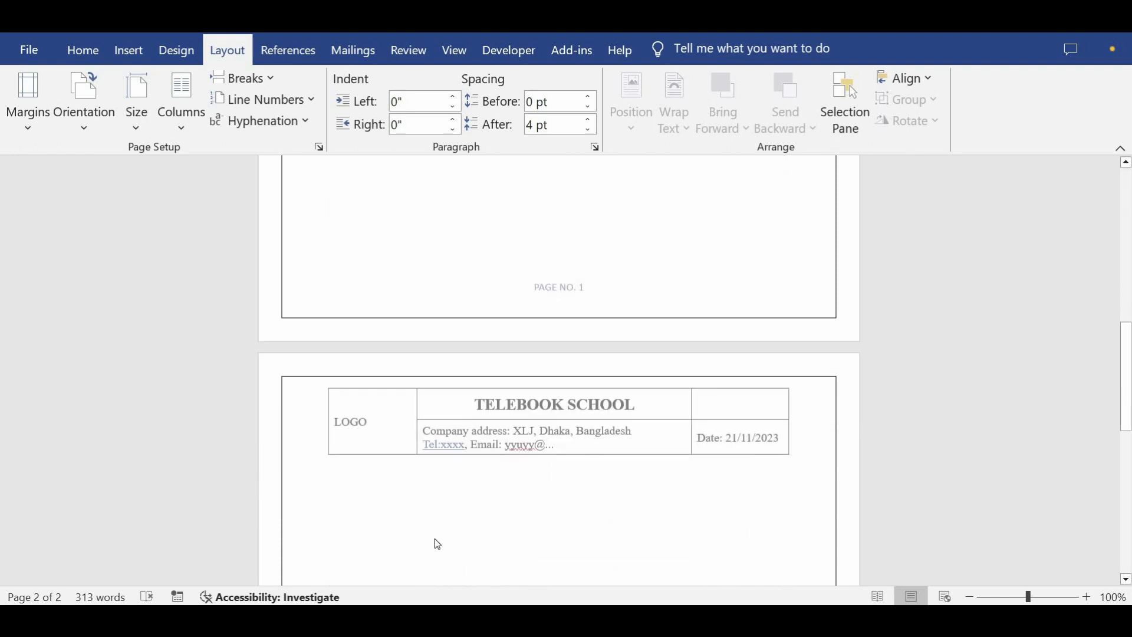
scroll(434, 539, up, 4)
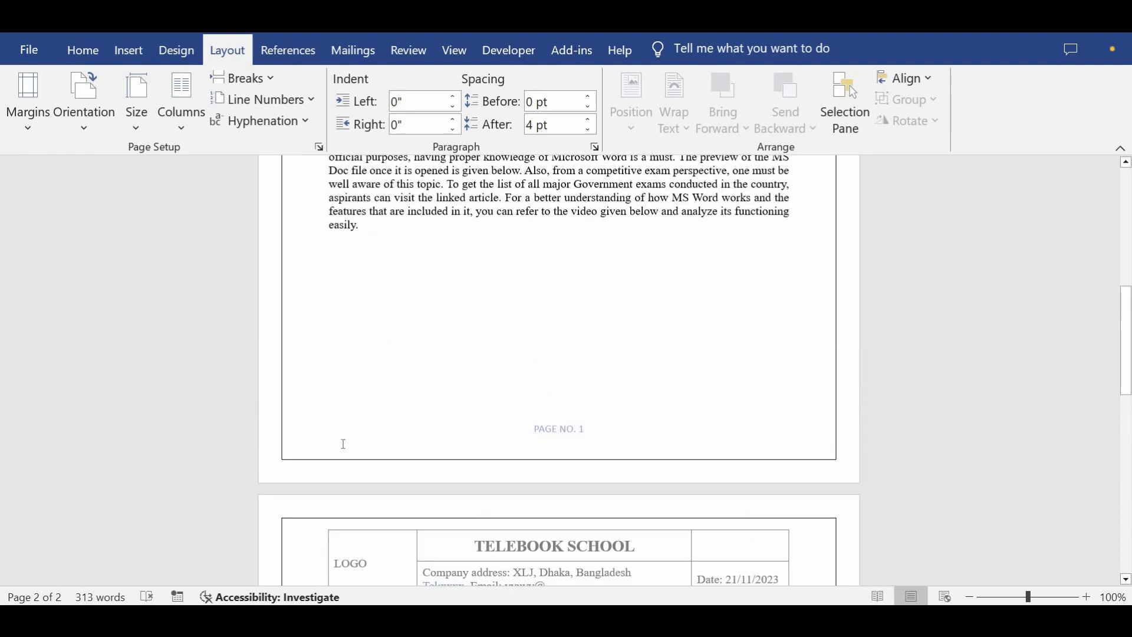
scroll(342, 442, down, 6)
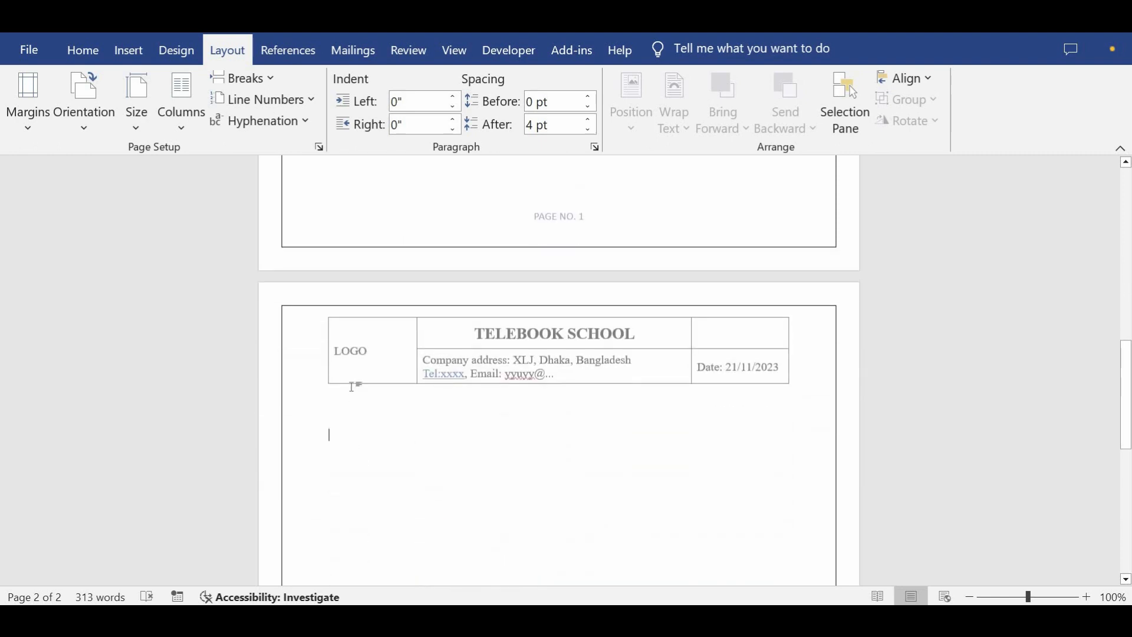
scroll(354, 387, down, 2)
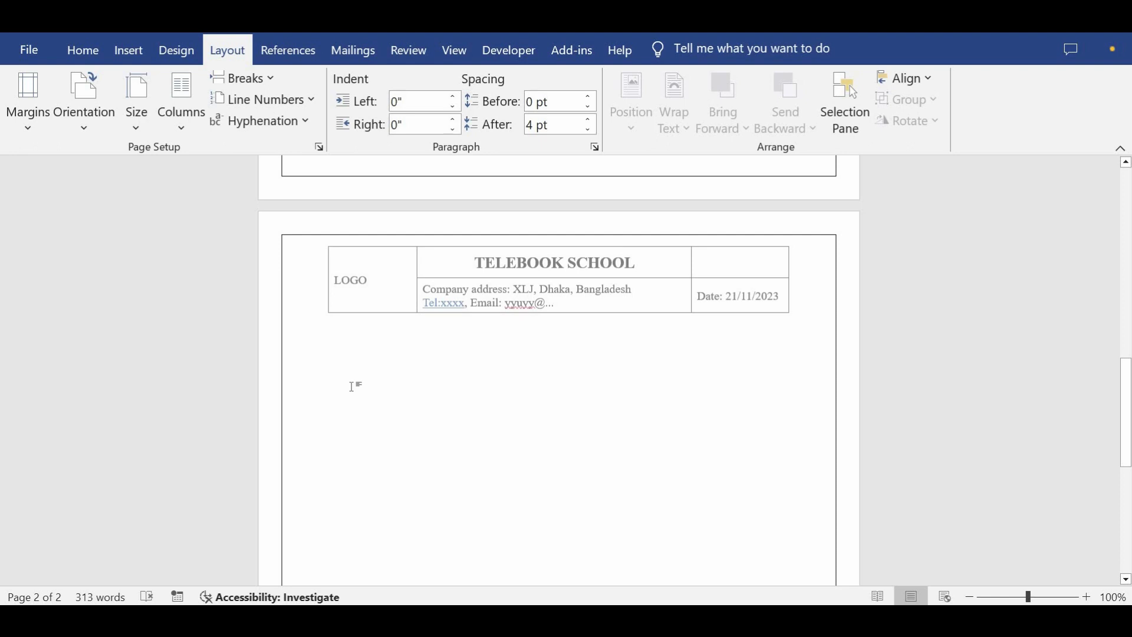
- Delete the blank lines added after the section 3 paragraph
key(BackSpace)
key(BackSpace)
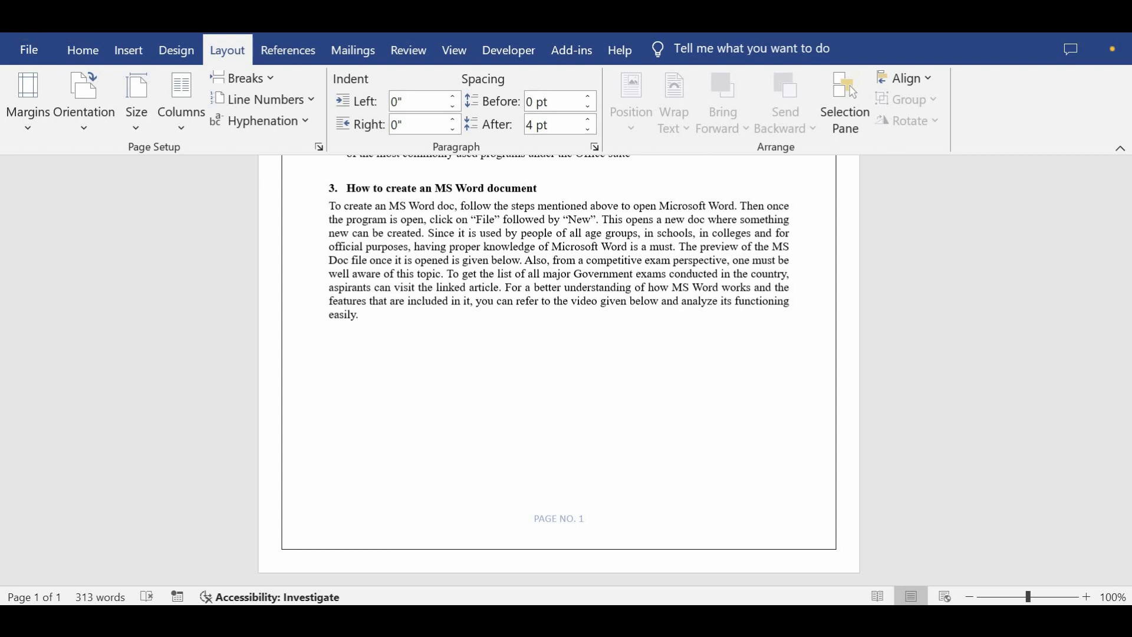
key(BackSpace)
key(BackSpace)
key(BackSpace)
key(BackSpace)
key(BackSpace)
key(BackSpace)
key(BackSpace)
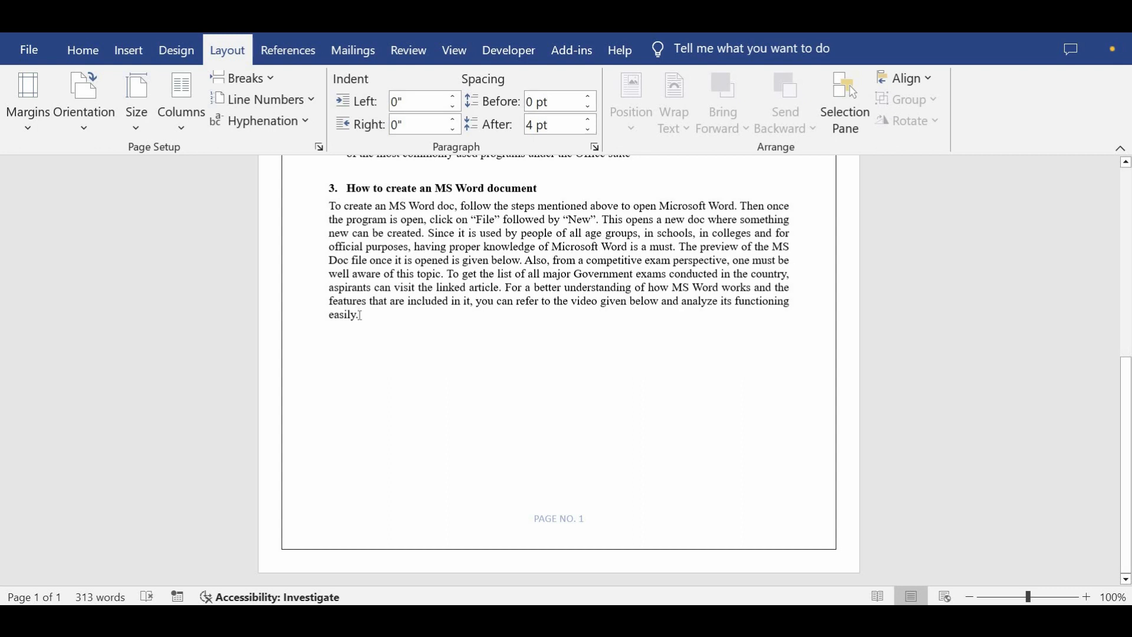
- Insert a page break after the section 3 paragraph to start a second page
click(128, 50)
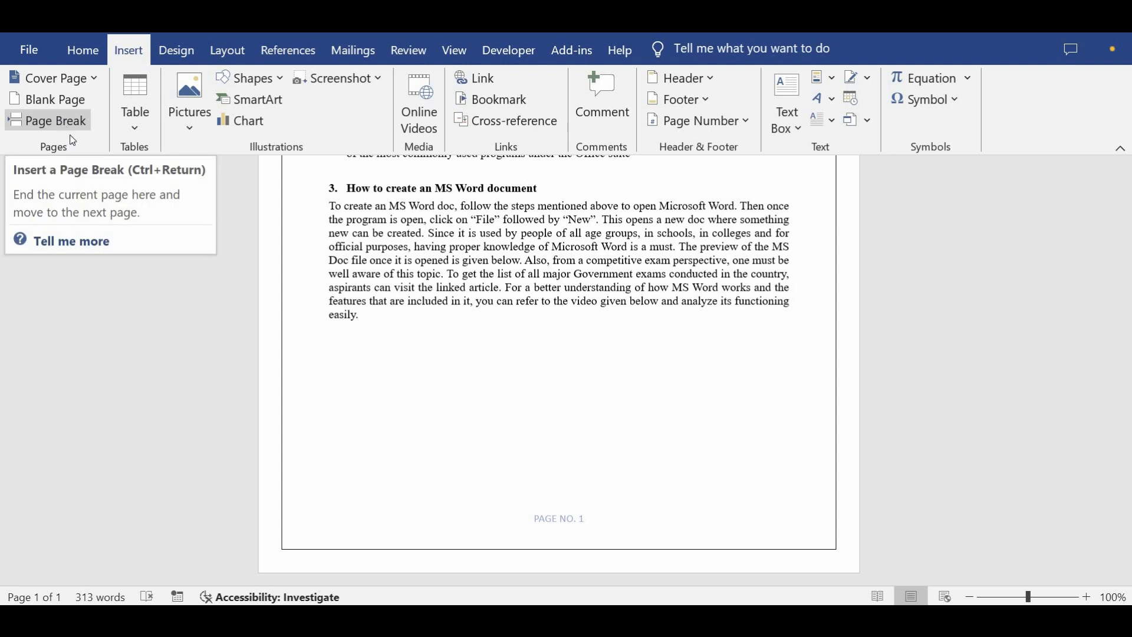
click(58, 120)
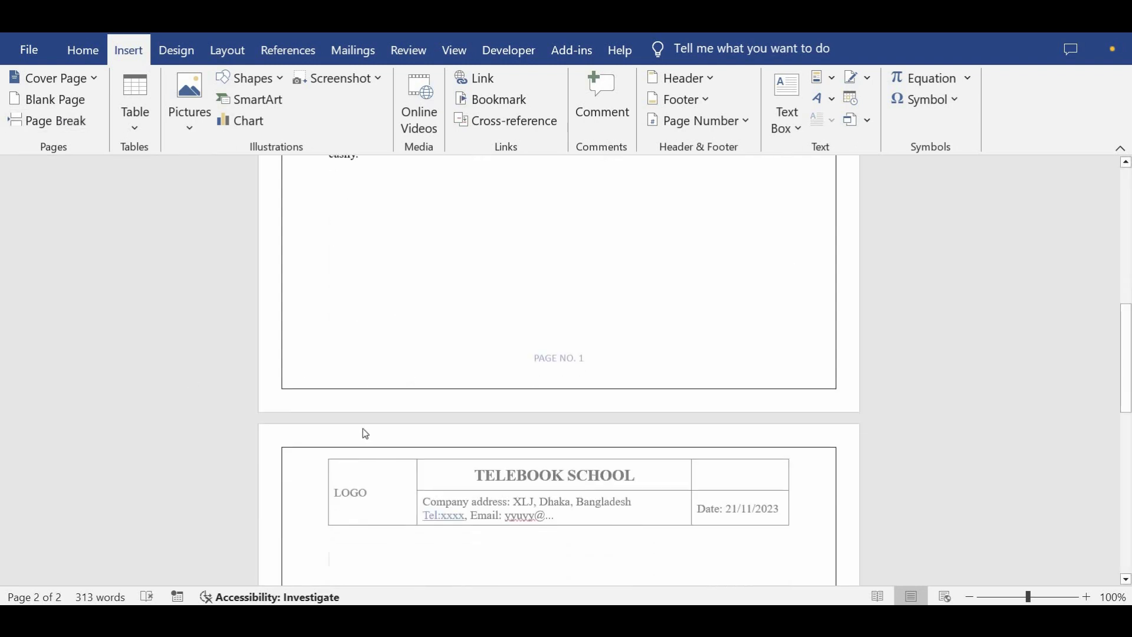
scroll(354, 422, down, 2)
scroll(352, 414, down, 3)
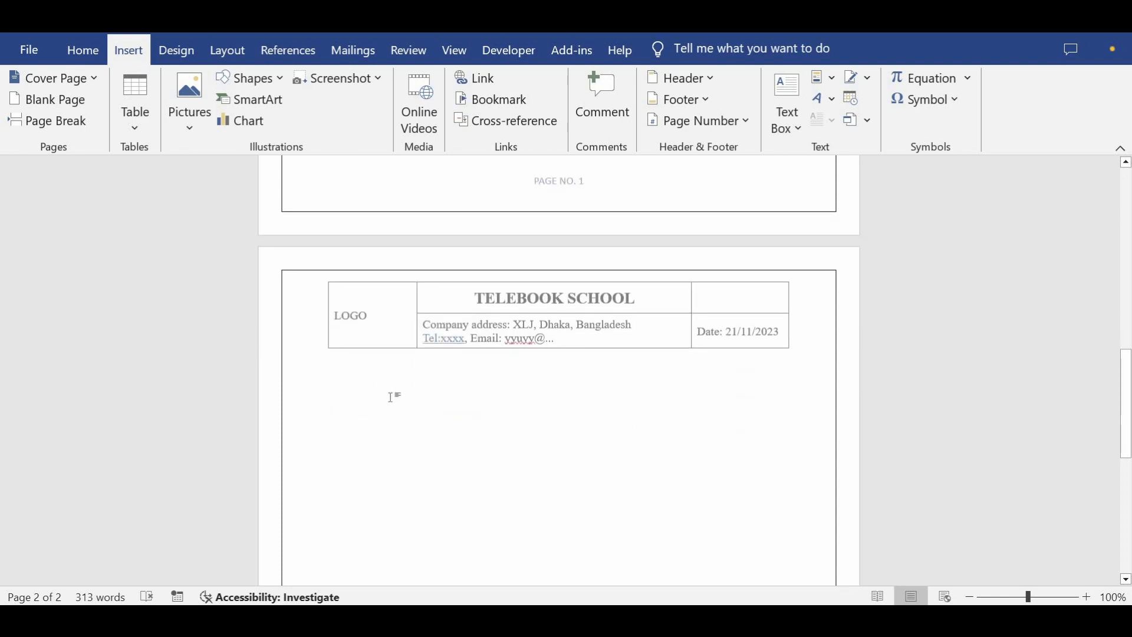
- Copy the "Features of MS Word" heading, its paragraph and bulleted list from the sample document, and return to Document2
mouse_move(876, 601)
key(alt+Tab)
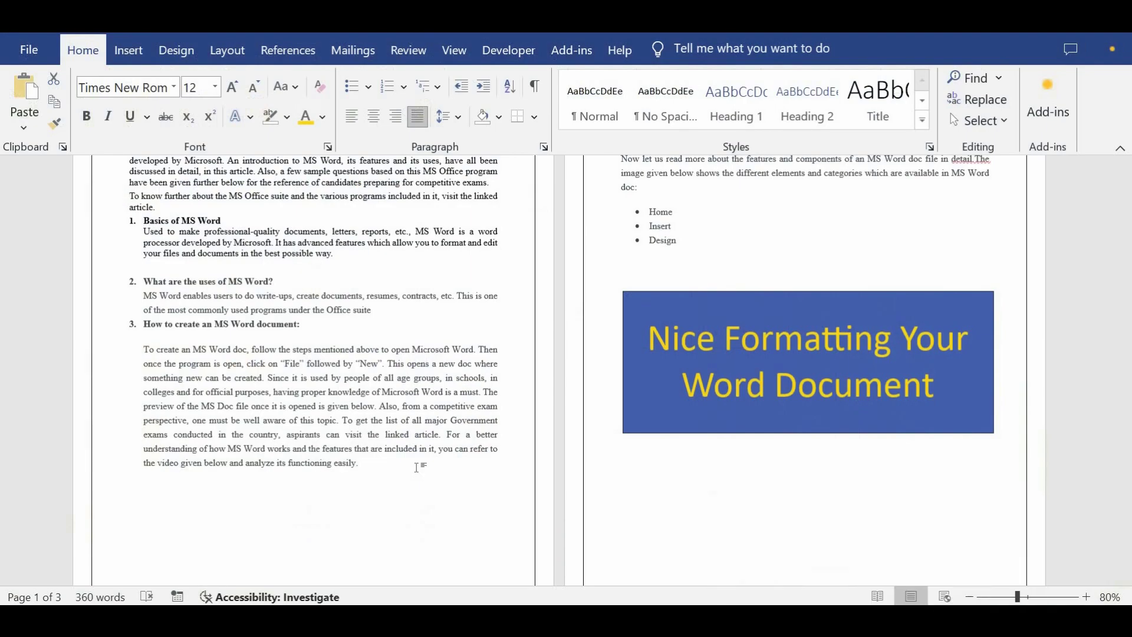
scroll(416, 467, down, 1)
scroll(682, 362, up, 3)
scroll(682, 362, up, 1)
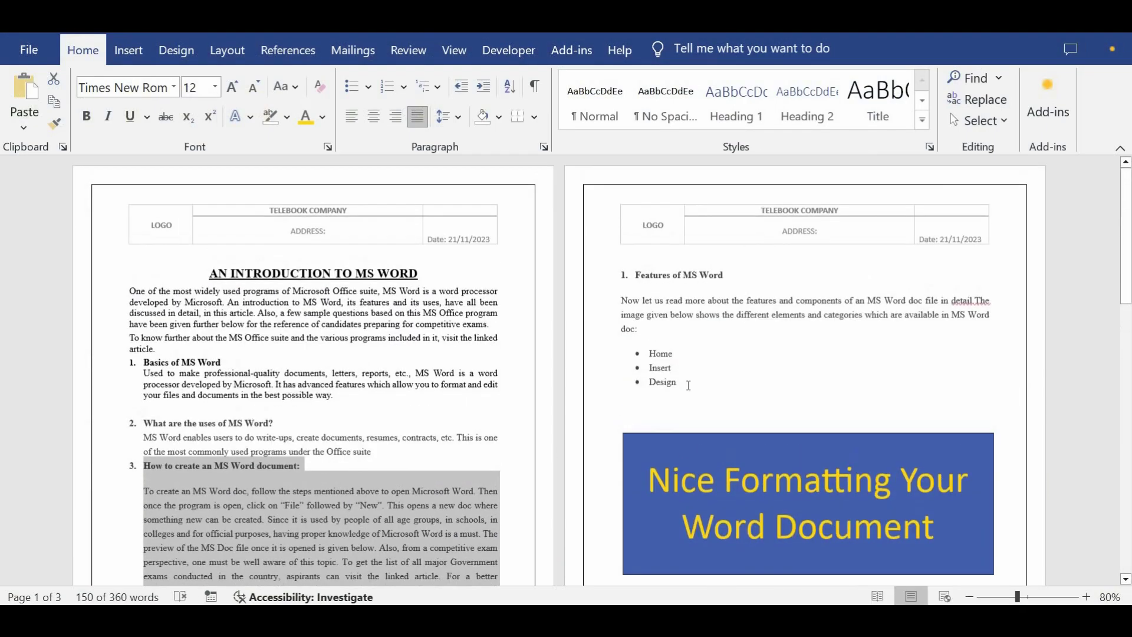
click(673, 369)
shift+click(629, 277)
key(ctrl+c)
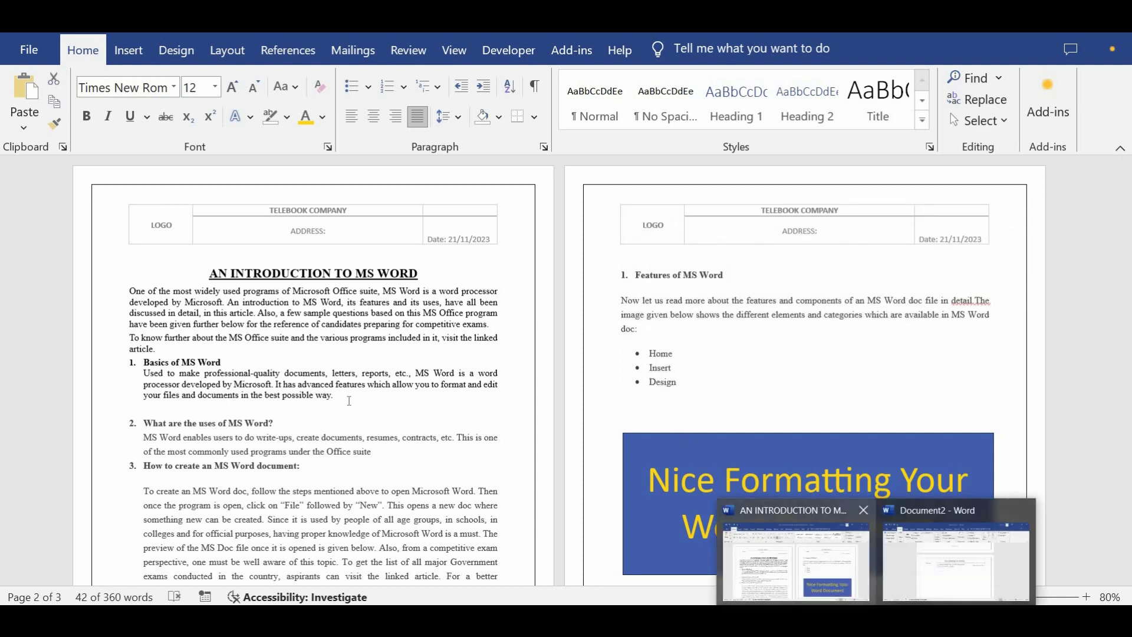
click(967, 560)
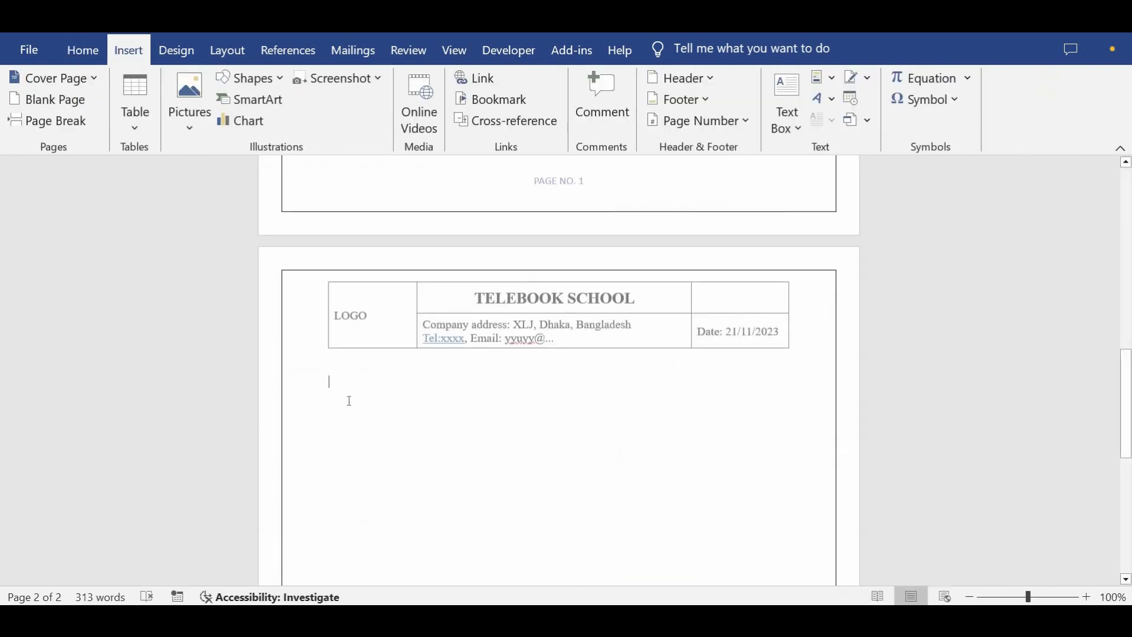
- Paste the copied "Features of MS Word" section onto page 2 and remove the number from its heading
key(ctrl+v)
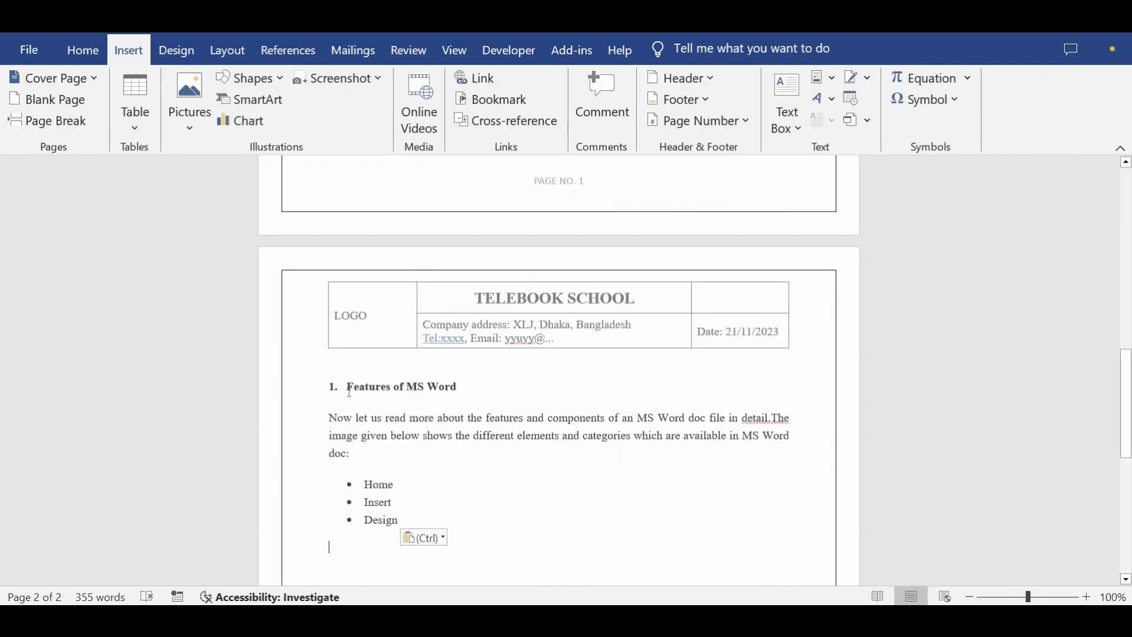
click(350, 391)
key(BackSpace)
key(BackSpace)
key(BackSpace)
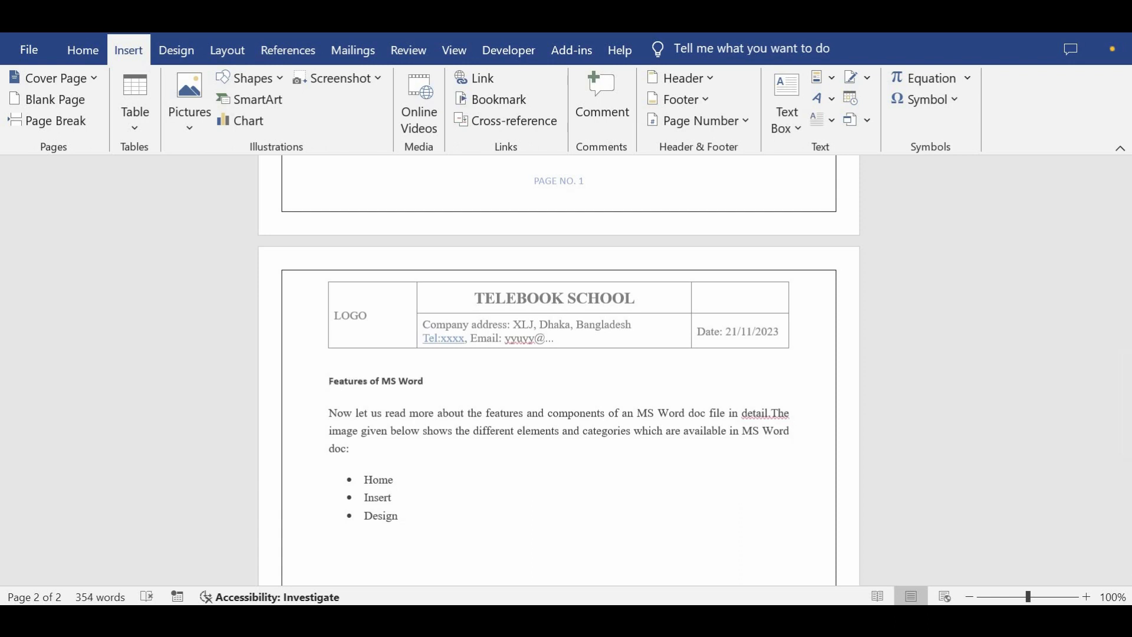
- Apply automatic numbering to the "Features of MS Word" heading on page 2
scroll(345, 283, up, 15)
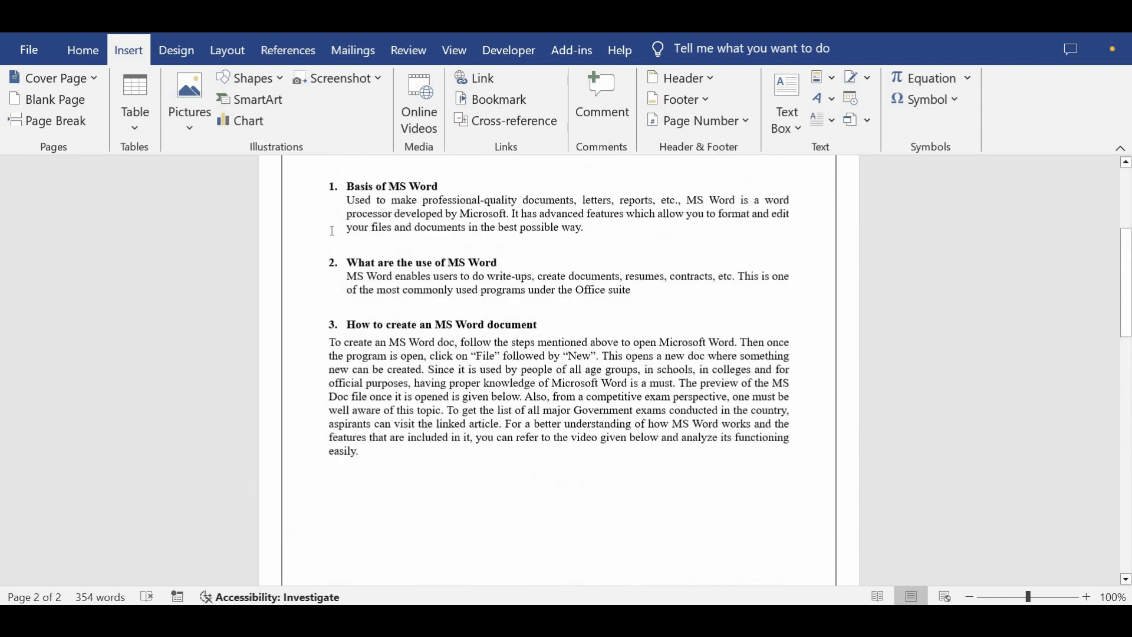
scroll(361, 278, up, 1)
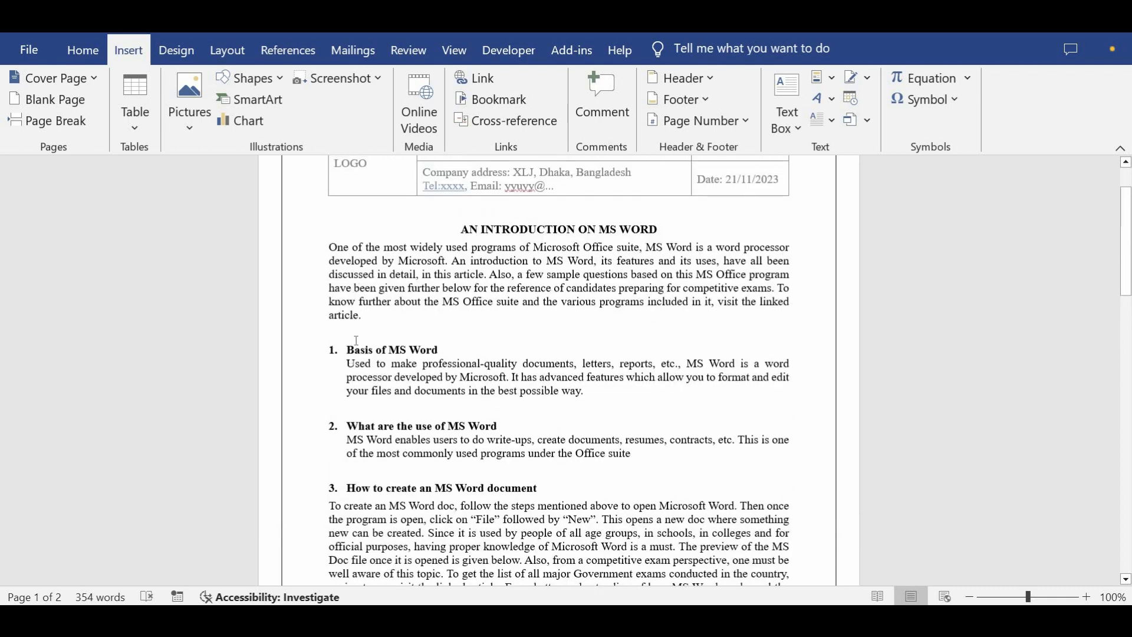
scroll(353, 341, up, 1)
scroll(345, 330, down, 2)
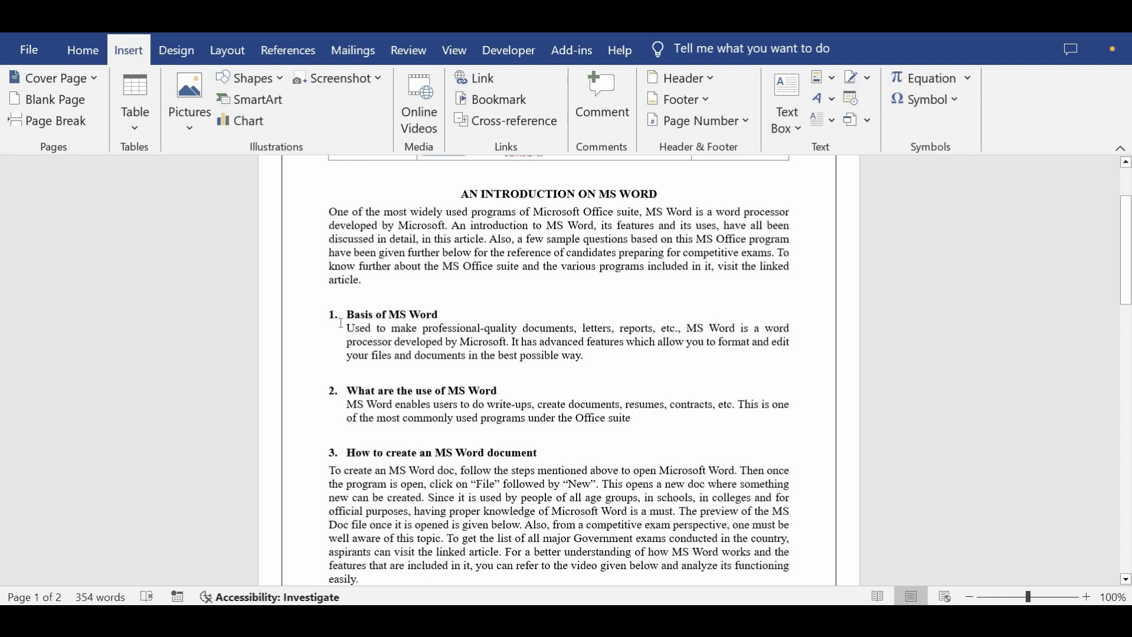
scroll(345, 383, up, 1)
scroll(383, 460, down, 4)
scroll(385, 458, down, 6)
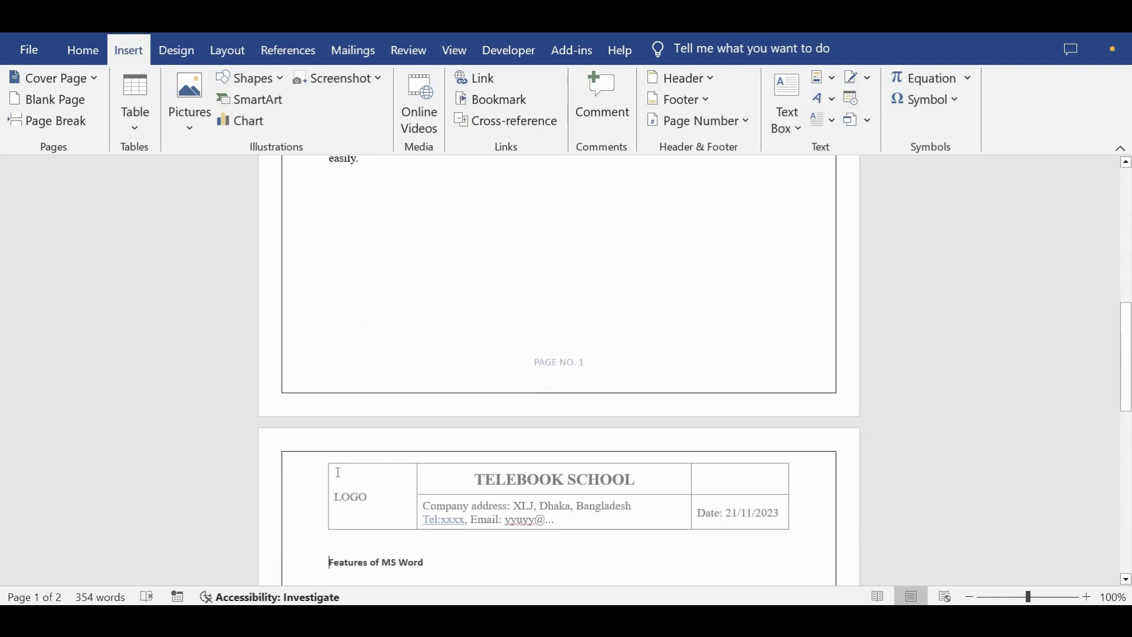
click(331, 454)
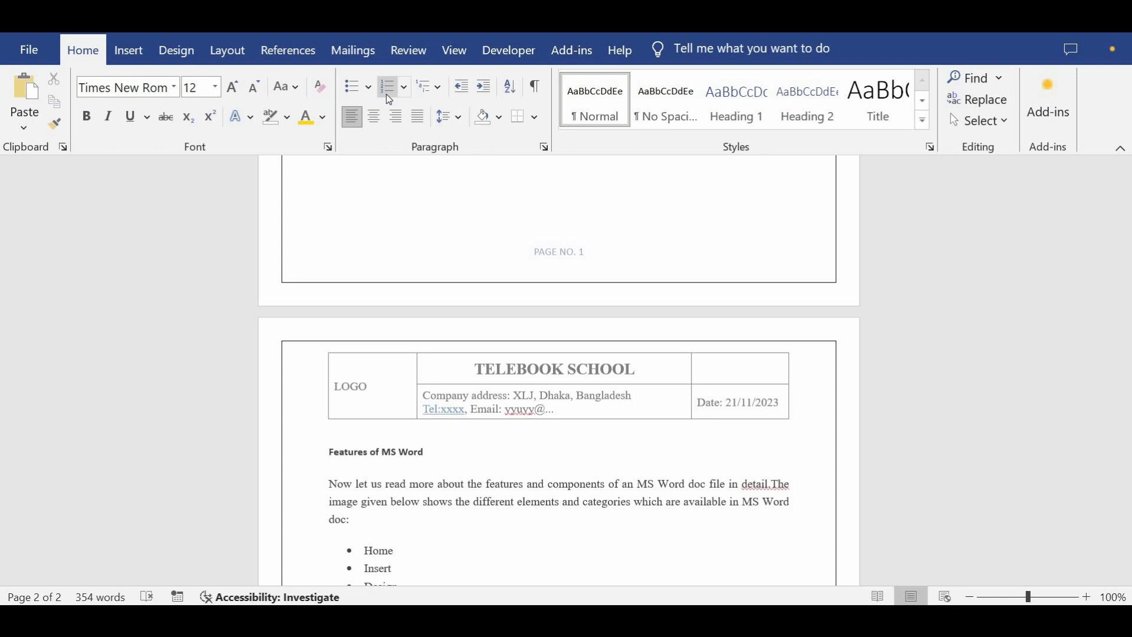
click(387, 94)
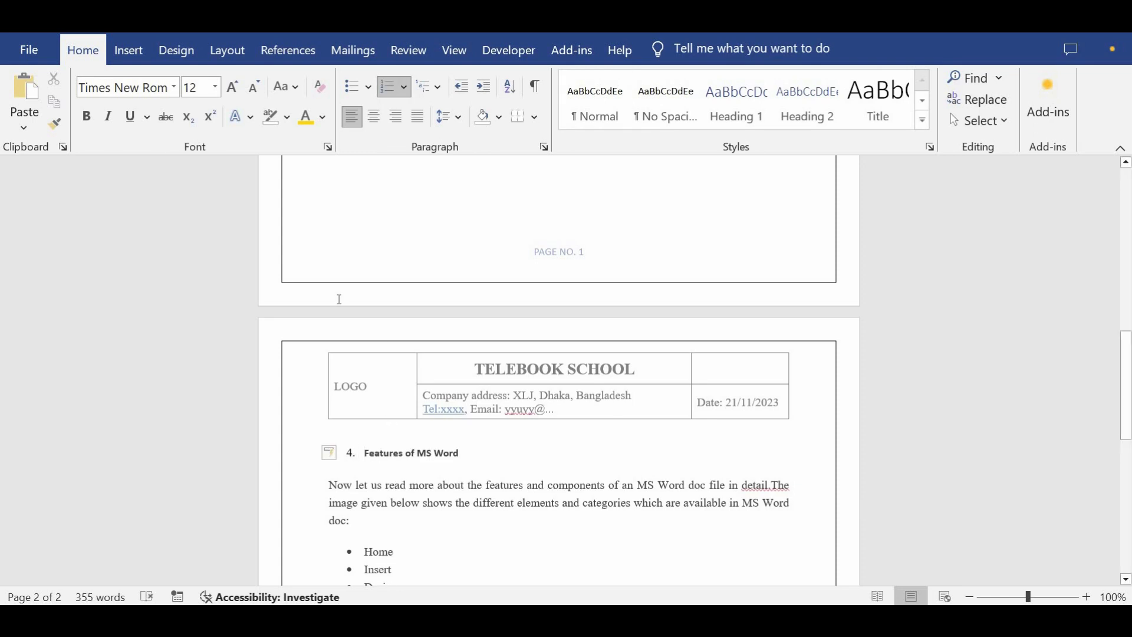
- Compare the number of the "Features of MS Word" heading with the numbered headings on page 1
scroll(337, 313, up, 4)
scroll(336, 328, up, 3)
scroll(365, 443, down, 2)
scroll(365, 444, down, 6)
scroll(407, 339, up, 6)
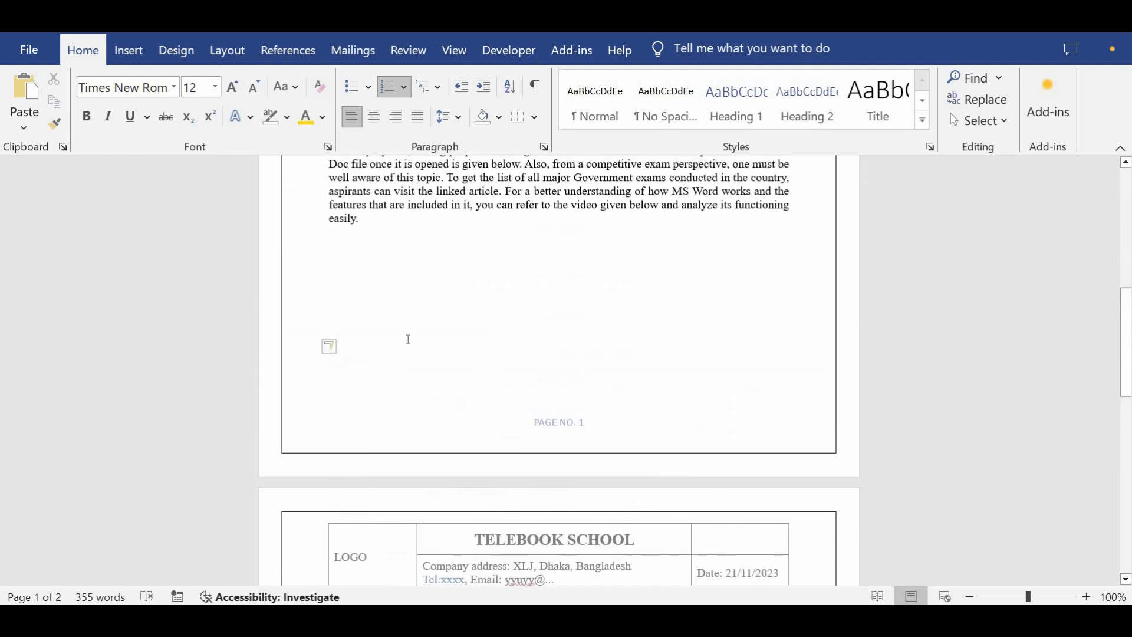
scroll(393, 368, up, 1)
scroll(421, 365, up, 2)
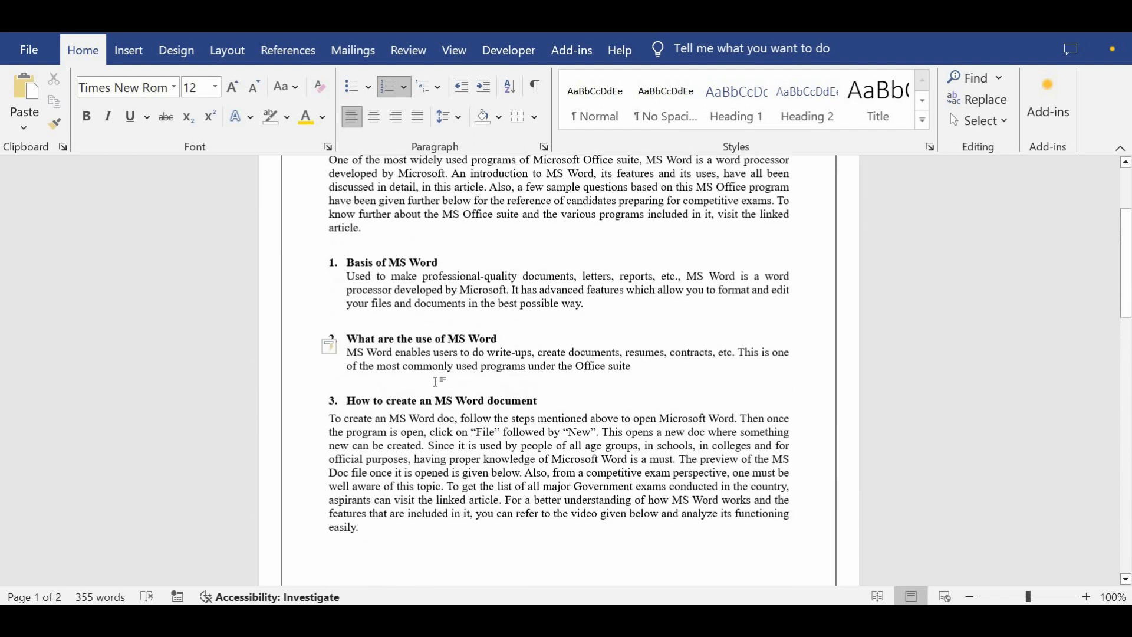
scroll(430, 387, down, 6)
scroll(391, 399, down, 3)
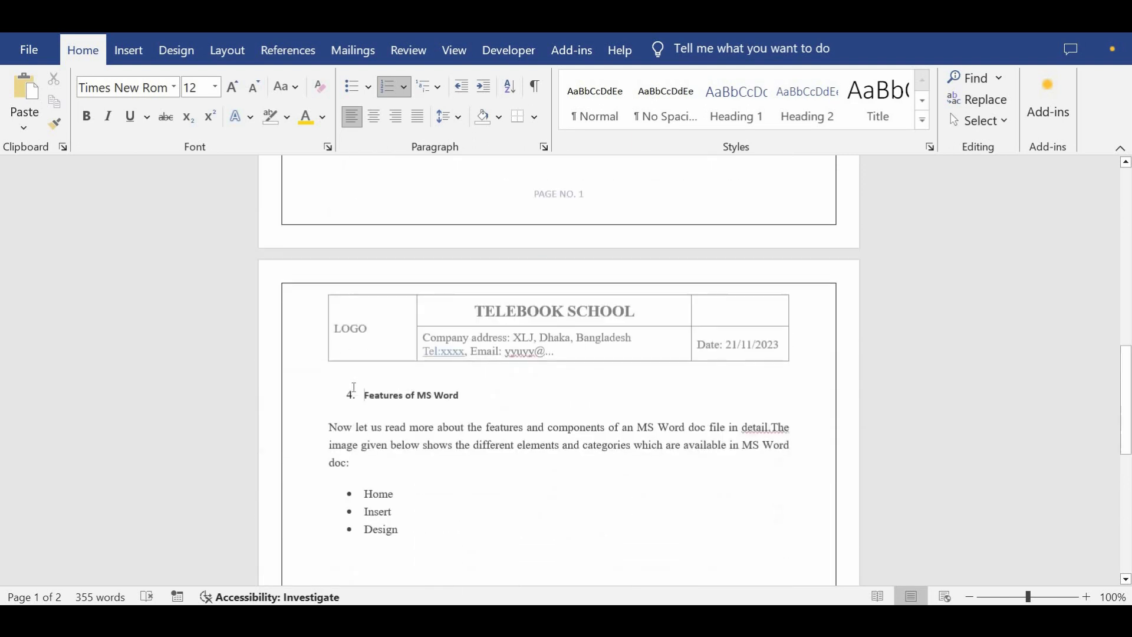
- Restart the numbering at the "Features of MS Word" heading so that it begins at 1
click(340, 384)
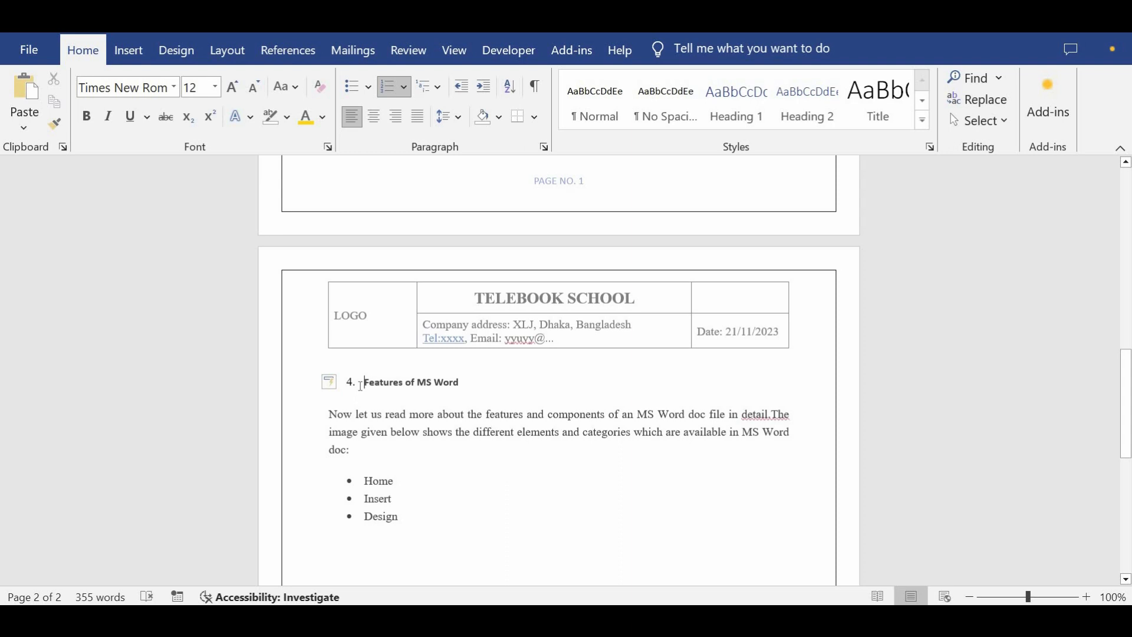
scroll(389, 353, up, 12)
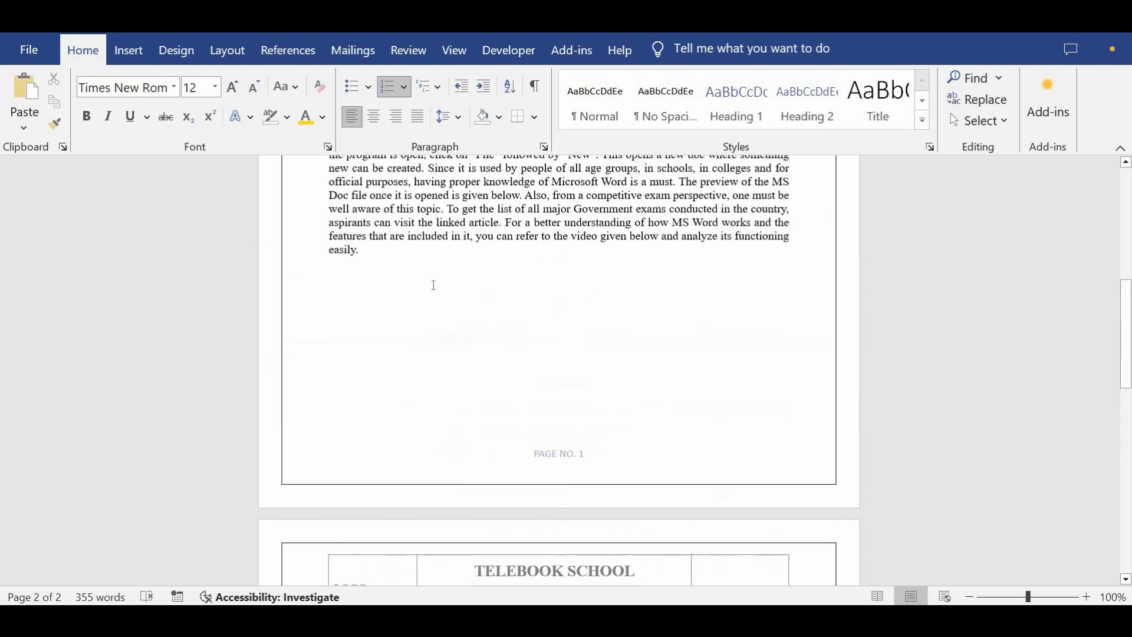
scroll(404, 418, down, 12)
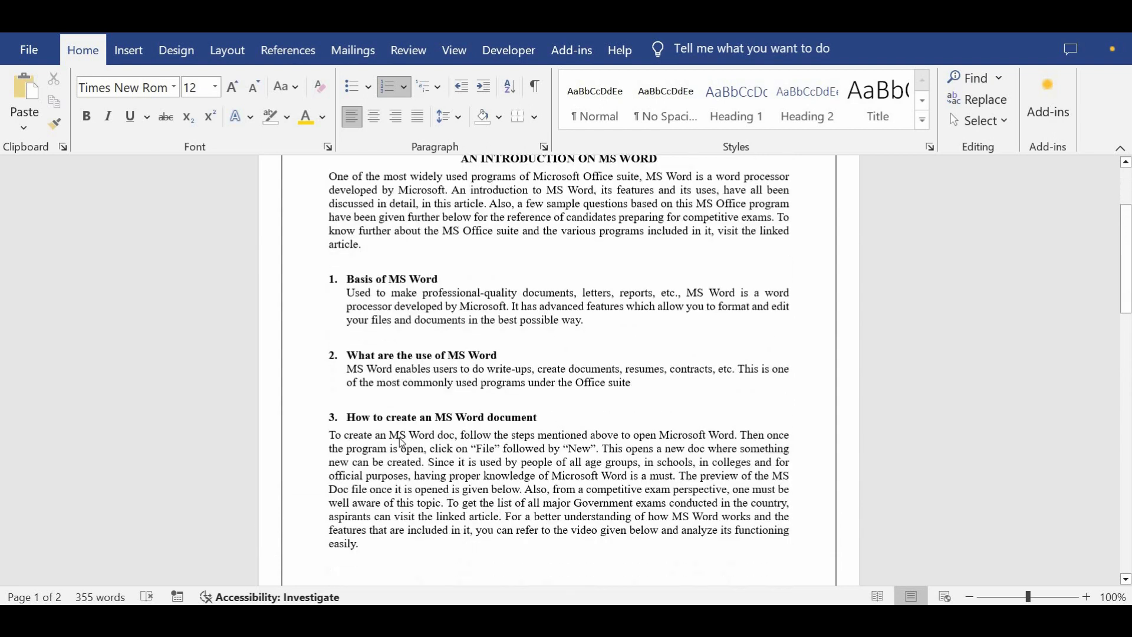
scroll(381, 446, down, 3)
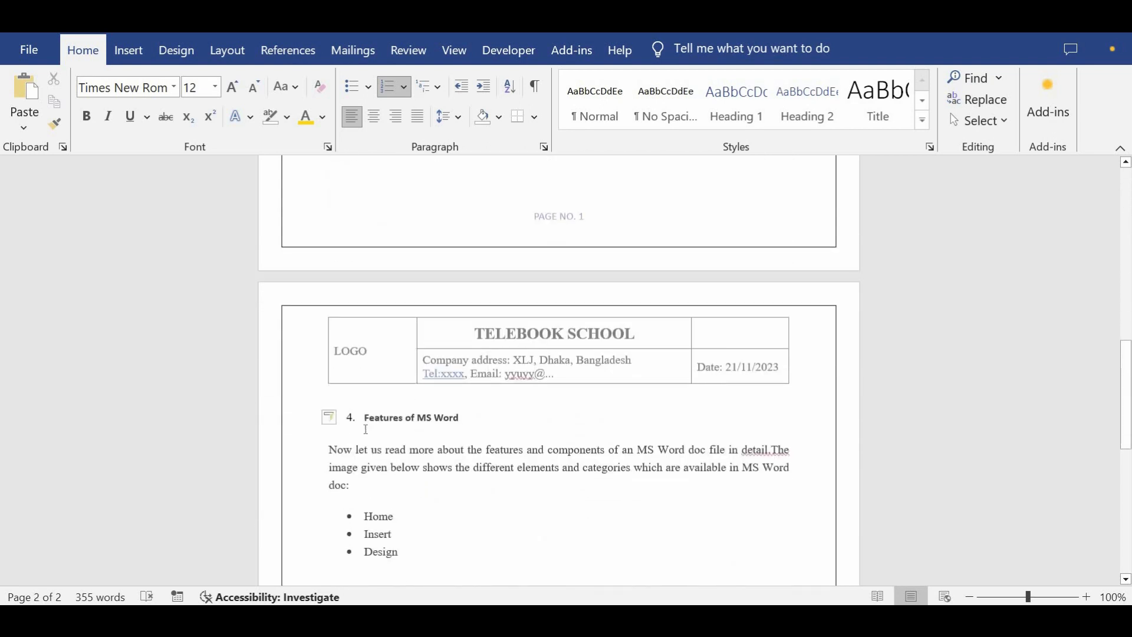
click(340, 422)
click(341, 420)
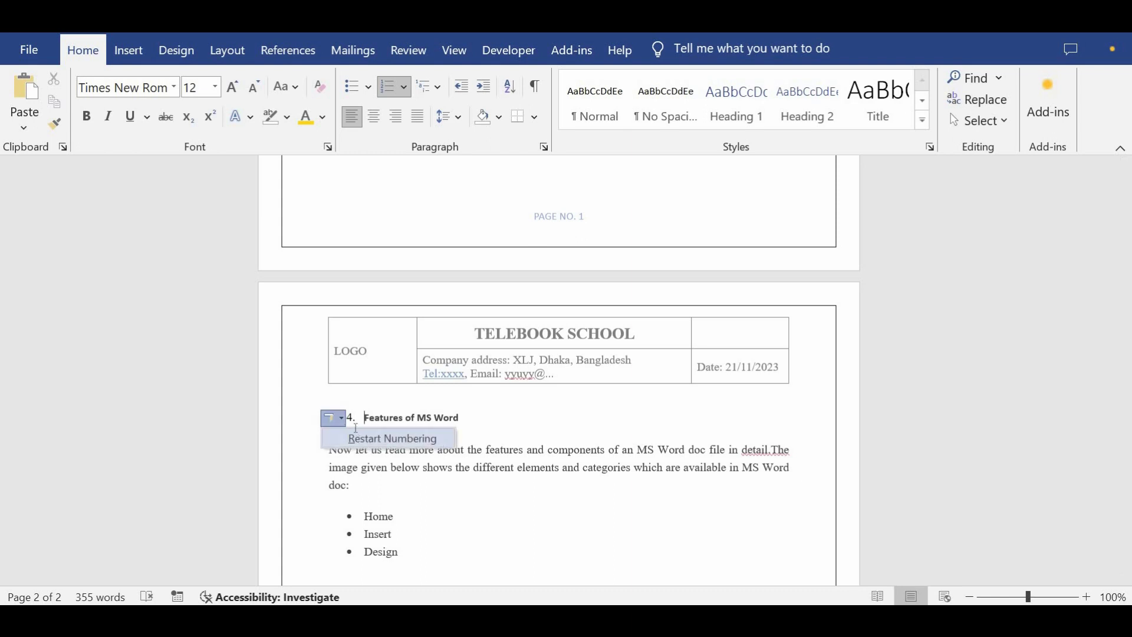
click(356, 436)
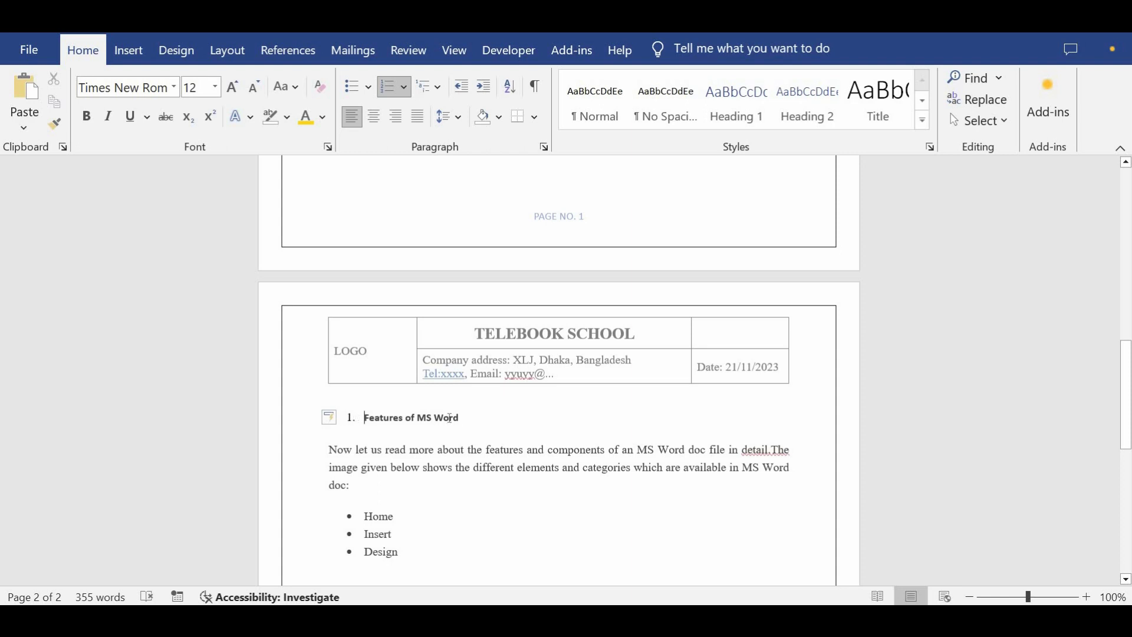
- Set the "Features of MS Word" heading text to Times New Roman at size 12
key(shift+End)
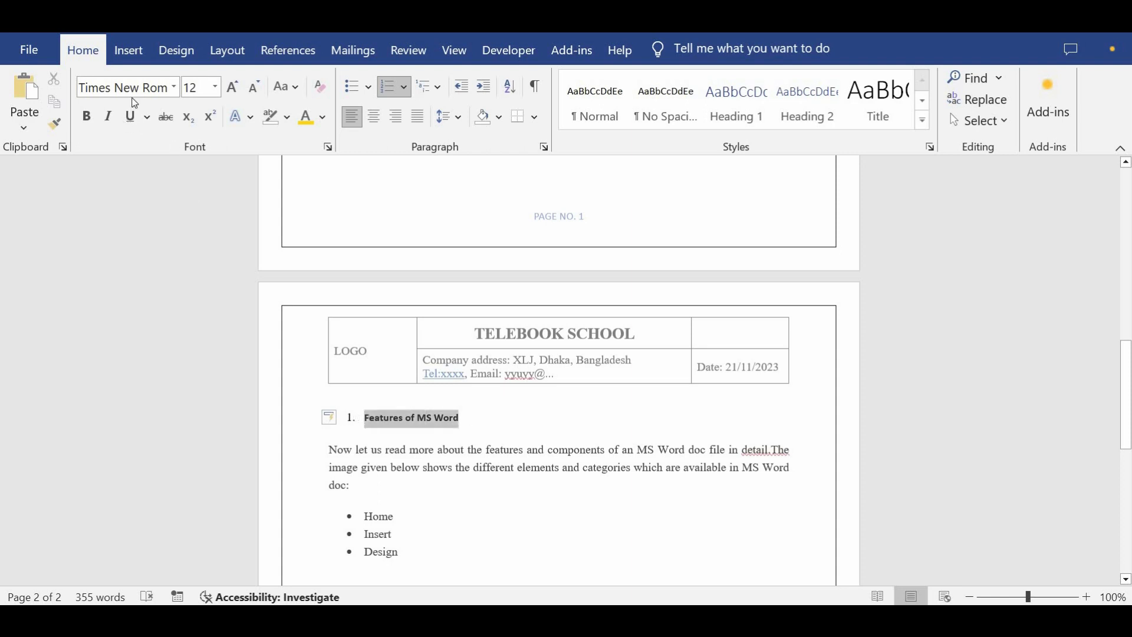
click(137, 89)
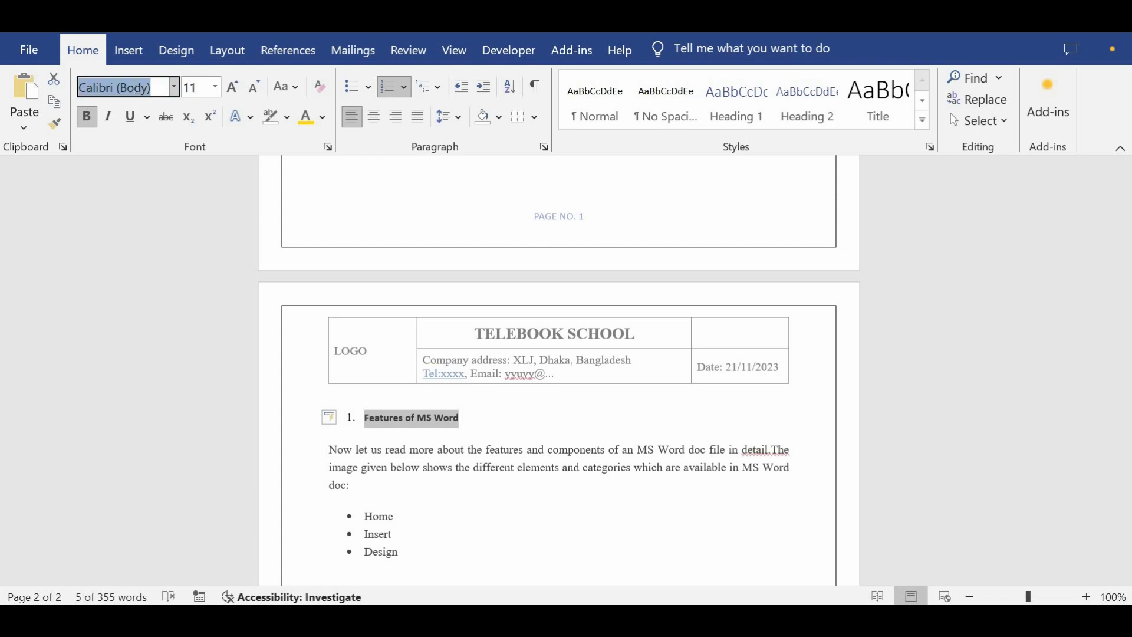
text(Times New Rom)
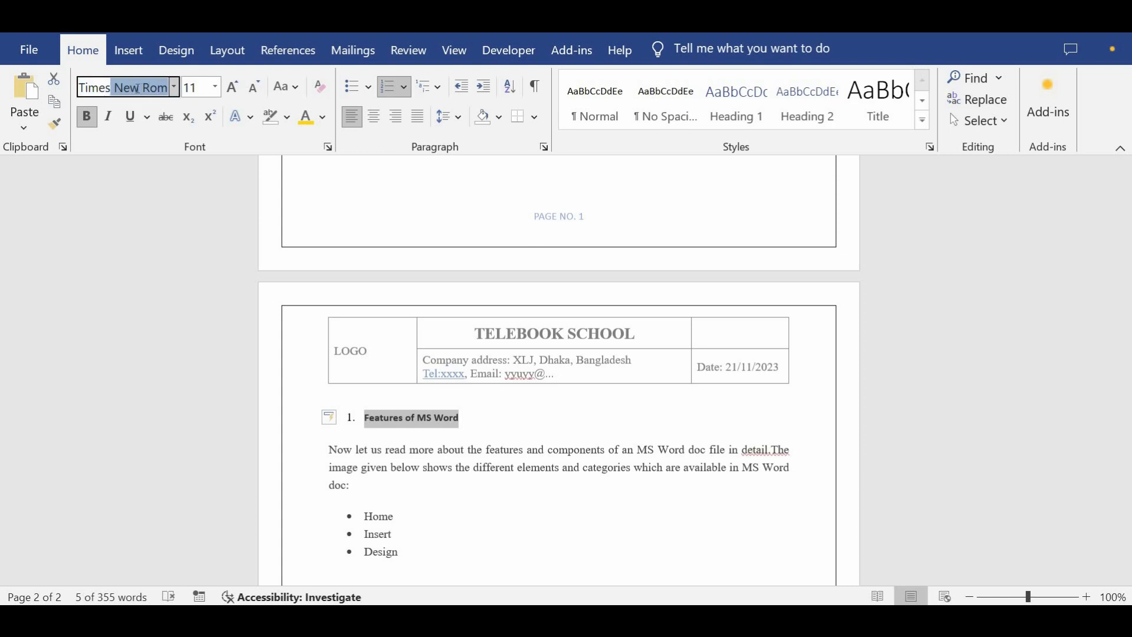
key(Return)
key(ctrl+shift+p)
text(12)
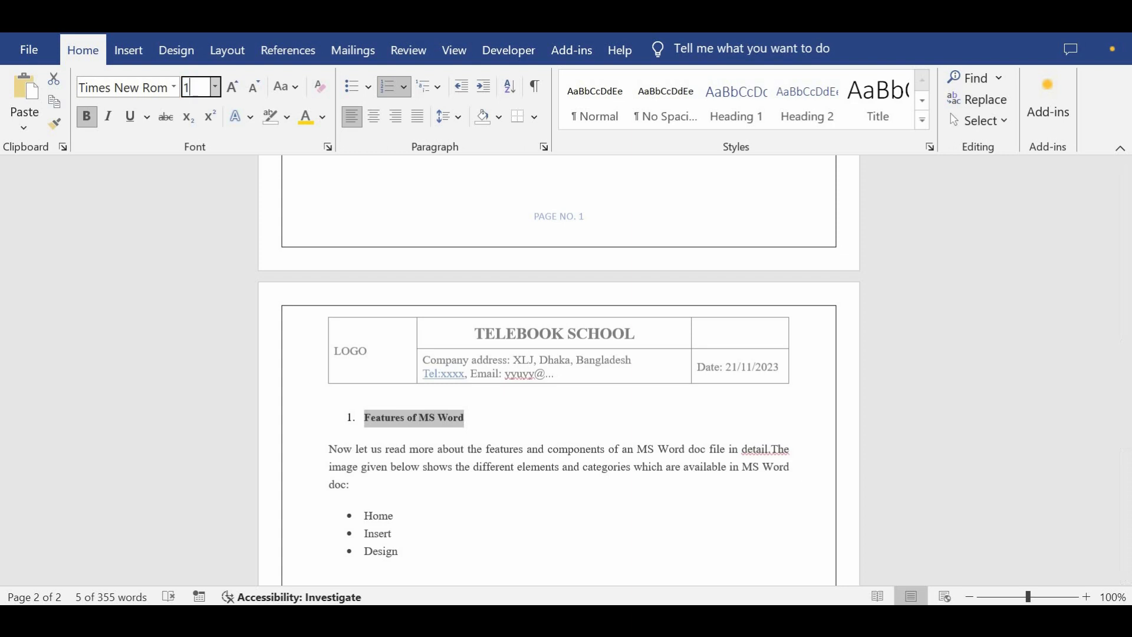
key(Return)
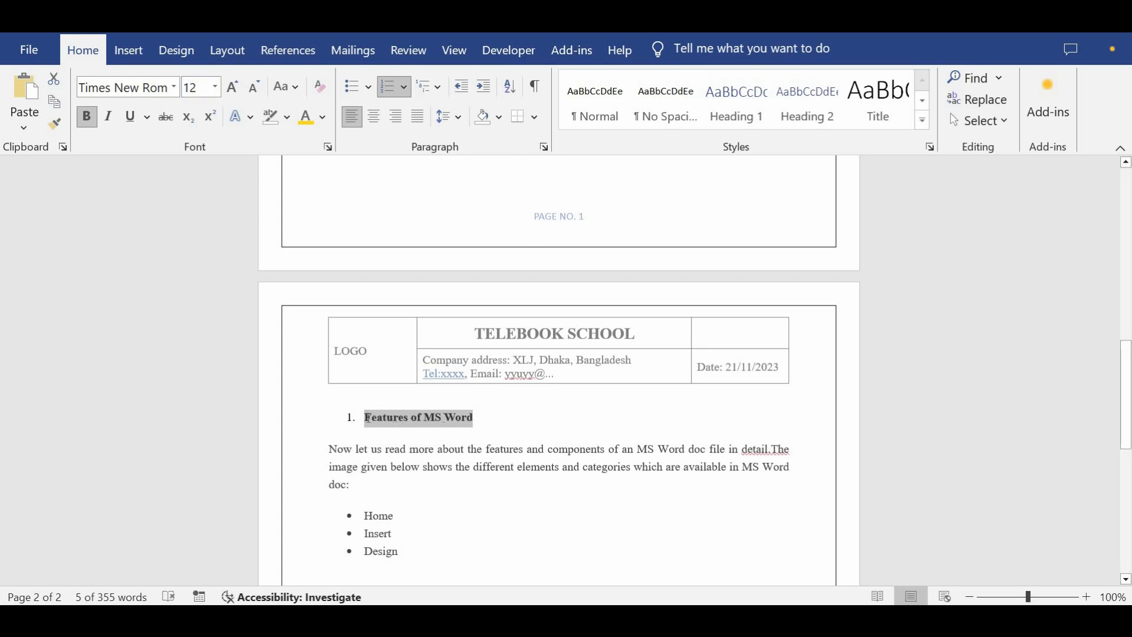
- Set the left indent of the "Features of MS Word" heading to 0"
click(368, 419)
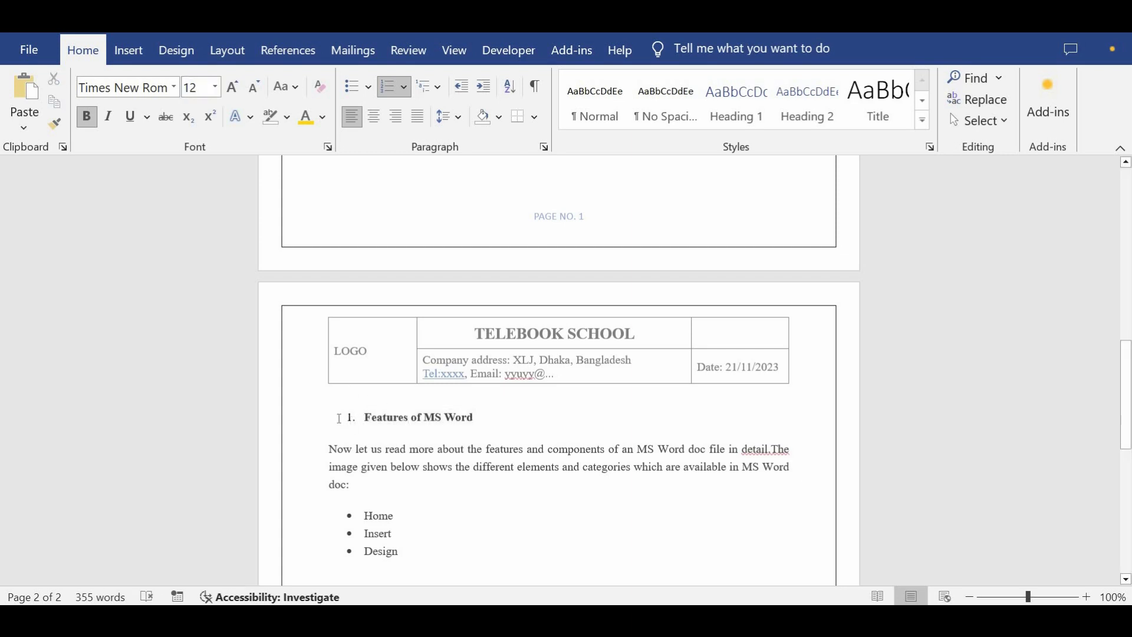
click(360, 418)
key(ctrl+b)
click(227, 51)
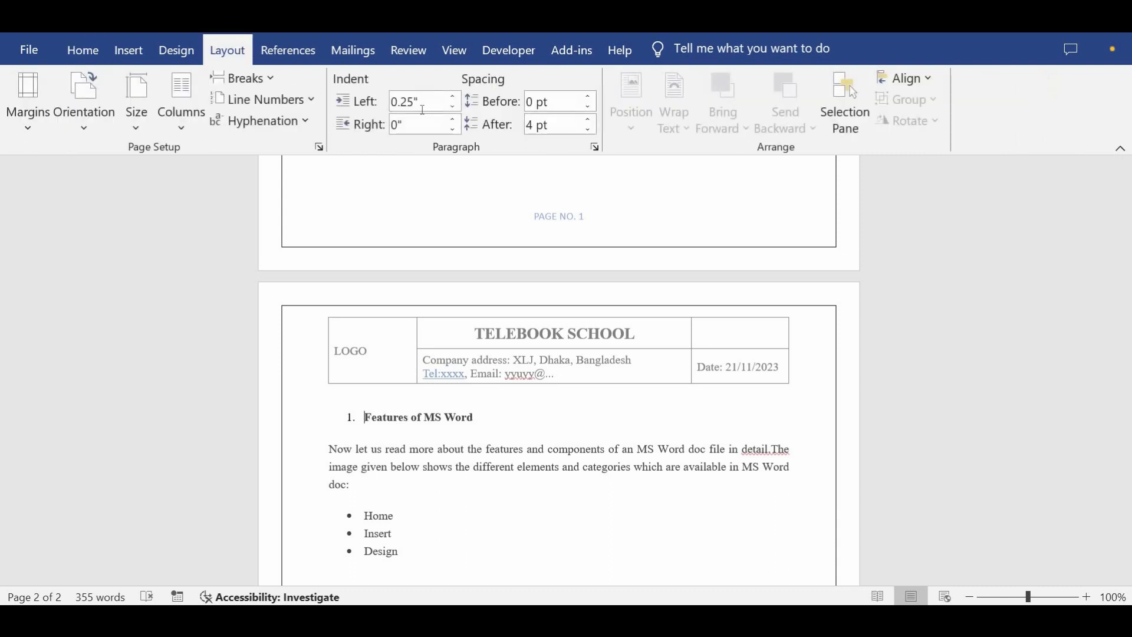
click(453, 107)
click(454, 108)
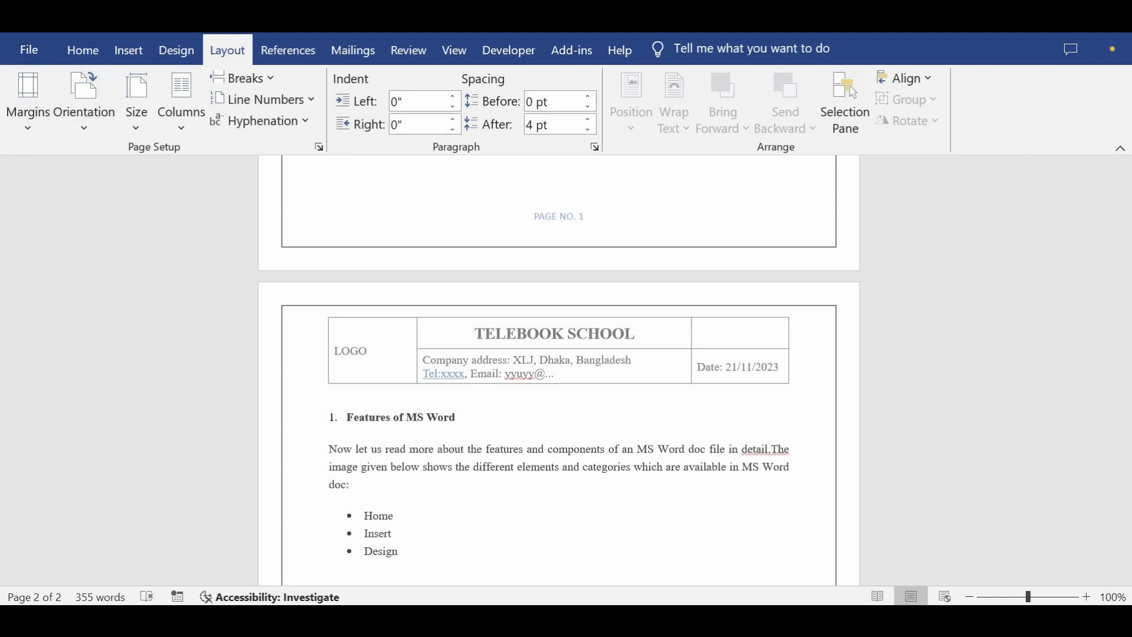
- Remove the paragraph break between the "Features of MS Word" heading and the paragraph below it
scroll(333, 416, down, 1)
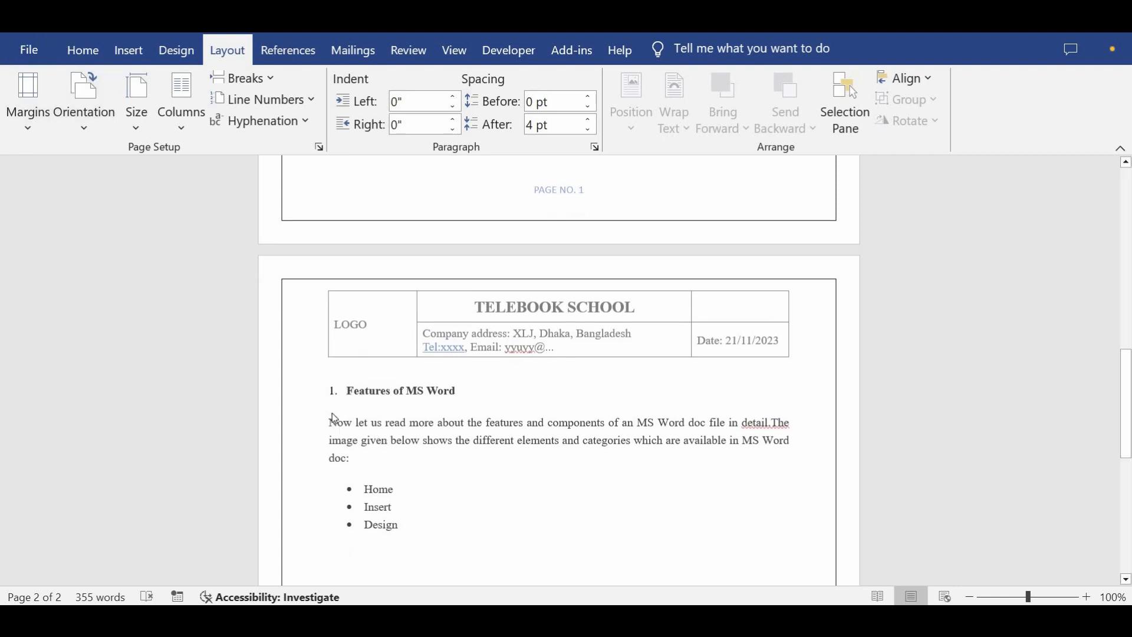
click(332, 414)
key(BackSpace)
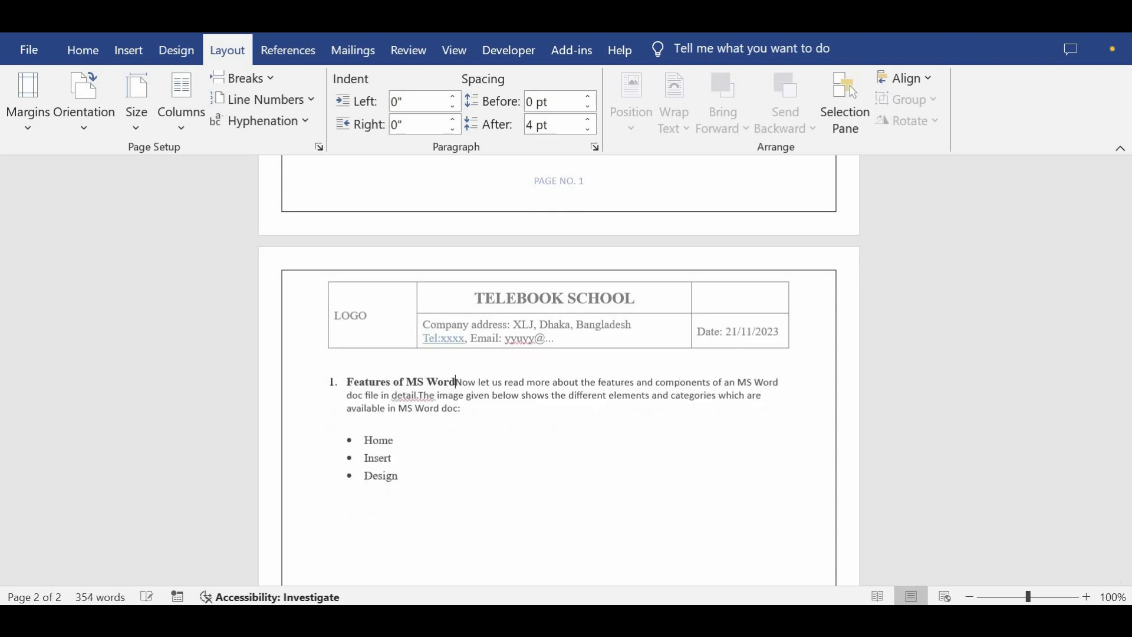
- Undo the line break inside the "How to create an MS Word document" heading on page 1
scroll(341, 414, up, 8)
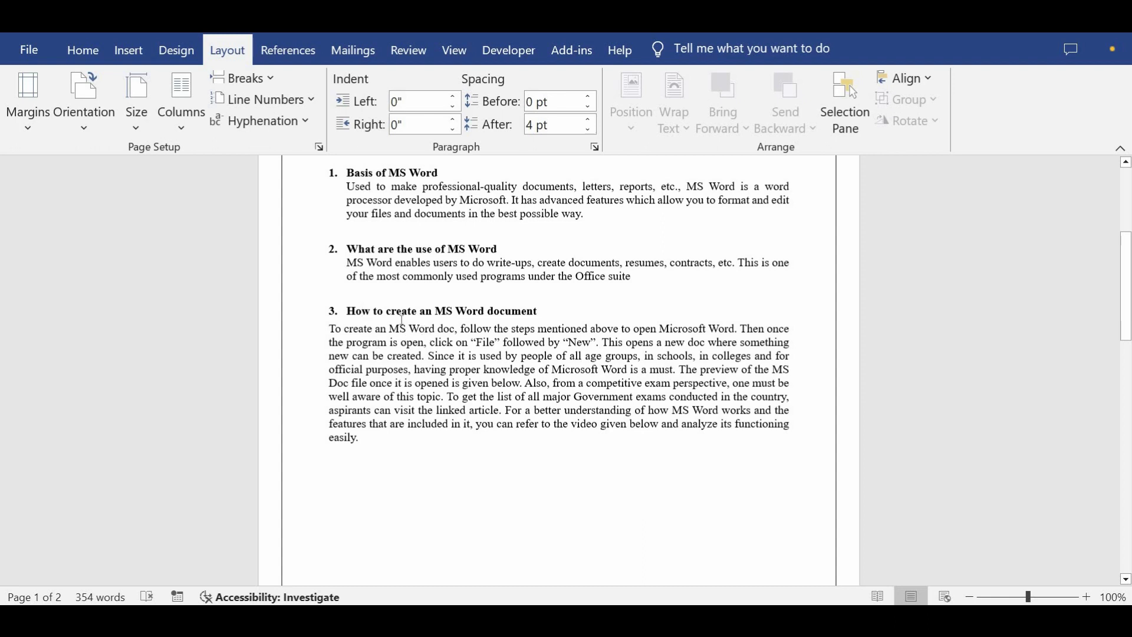
scroll(508, 433, down, 10)
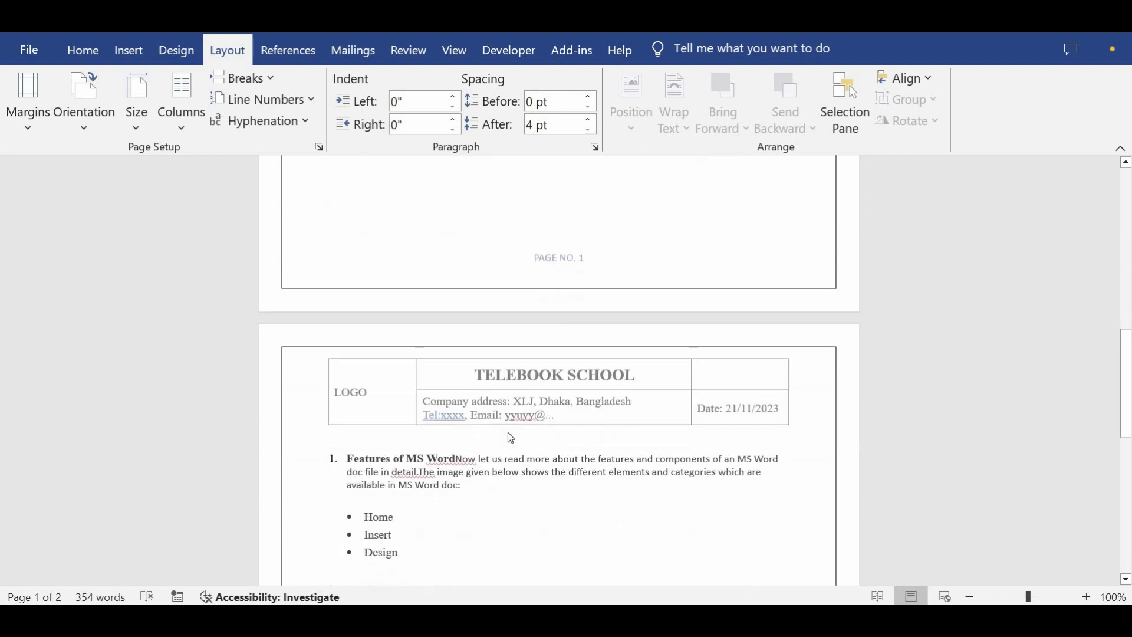
scroll(504, 429, up, 5)
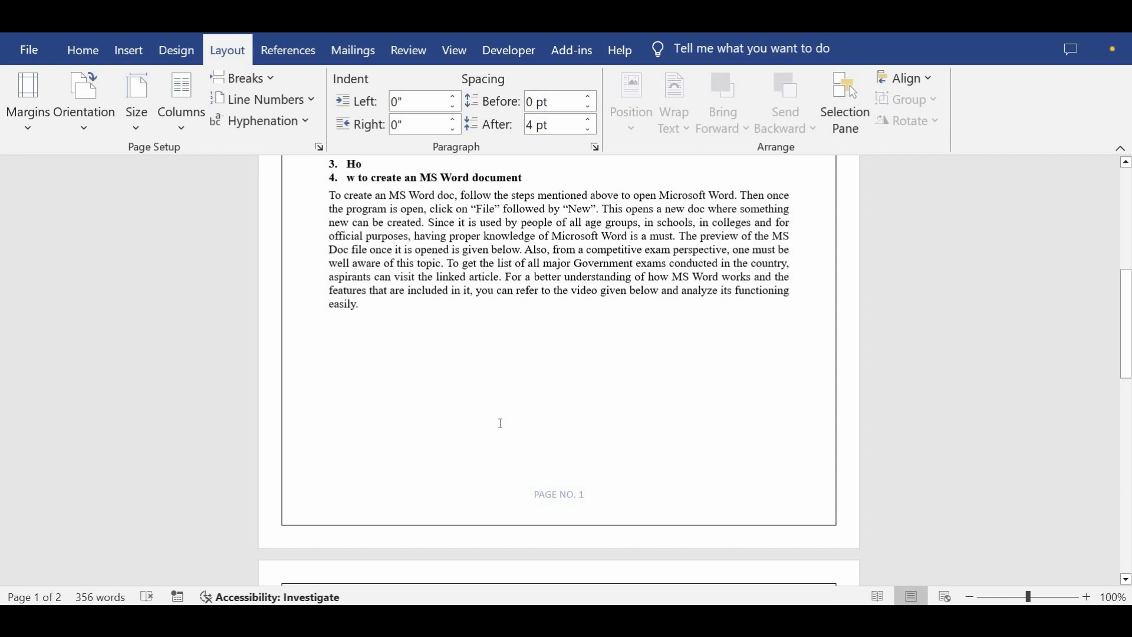
key(ctrl+z)
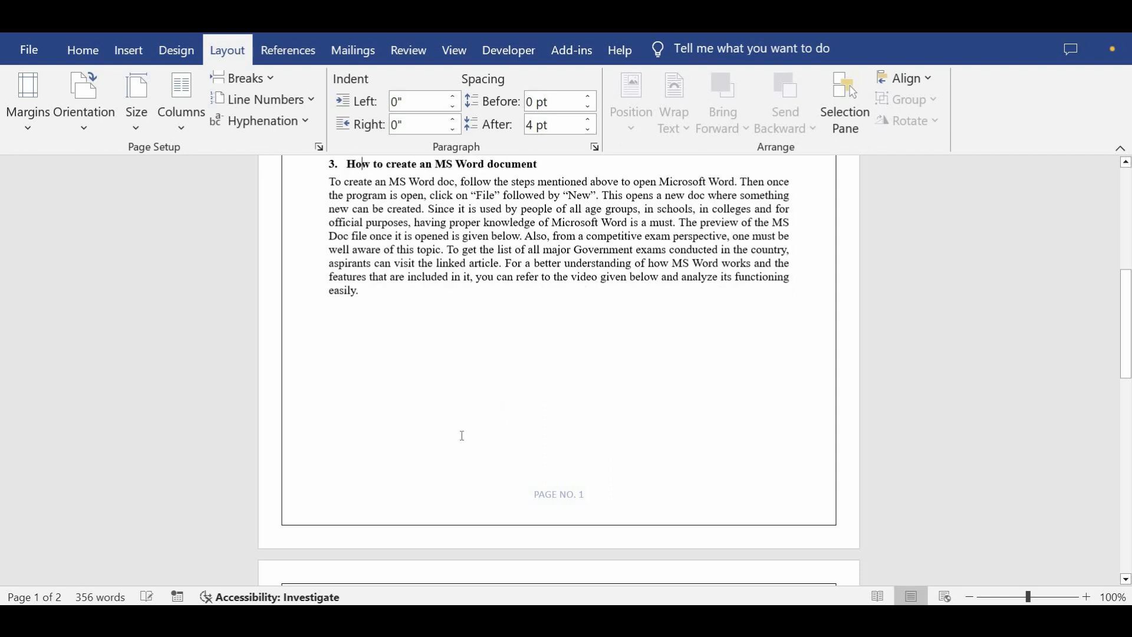
scroll(501, 439, down, 5)
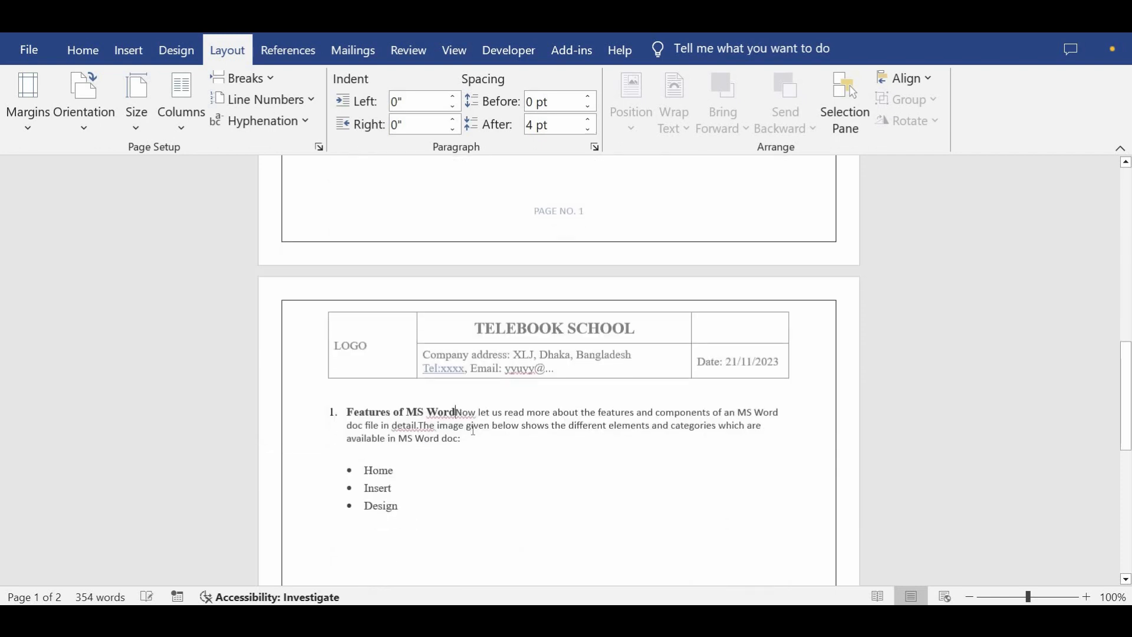
- Put the "Now let us read more" paragraph on its own unnumbered, indented line directly under the "Features of MS Word" heading
key(Return)
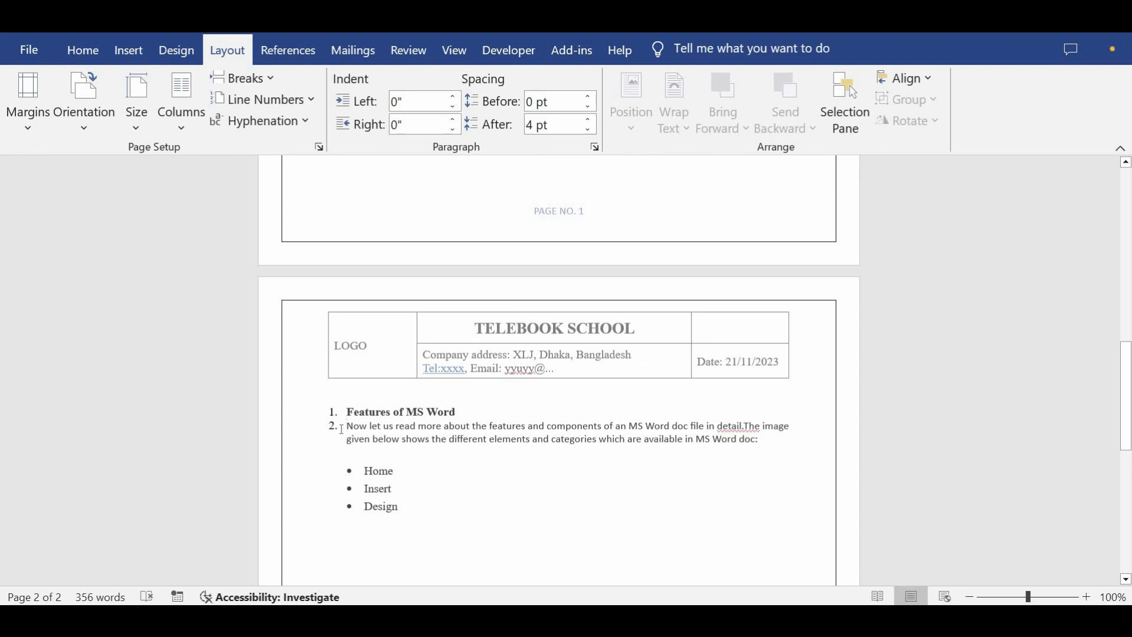
key(BackSpace)
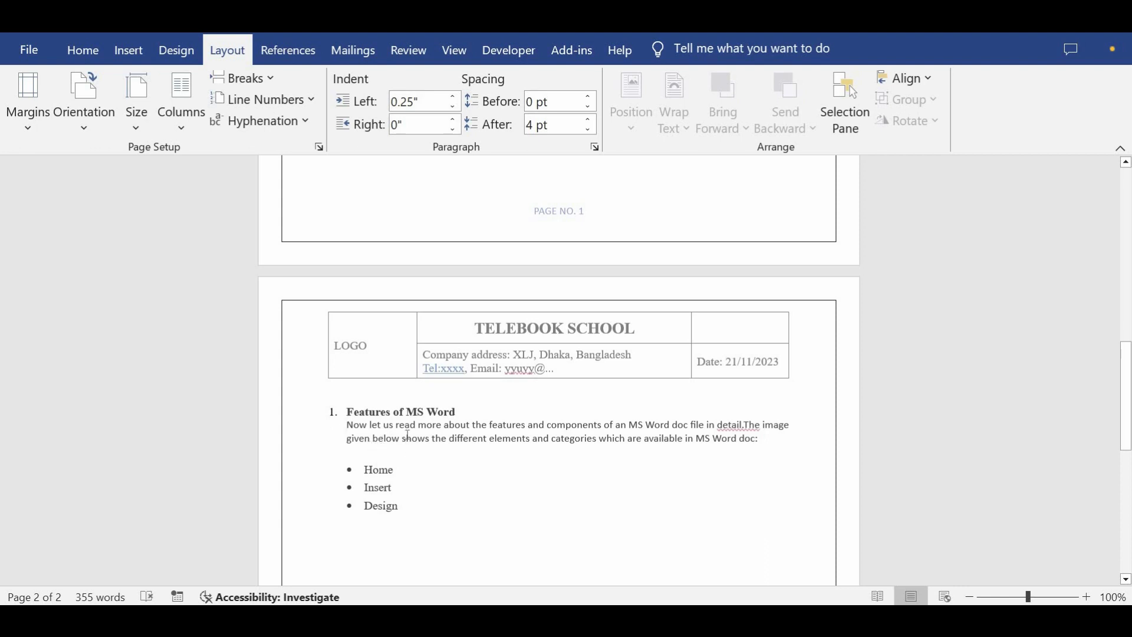
scroll(356, 339, up, 8)
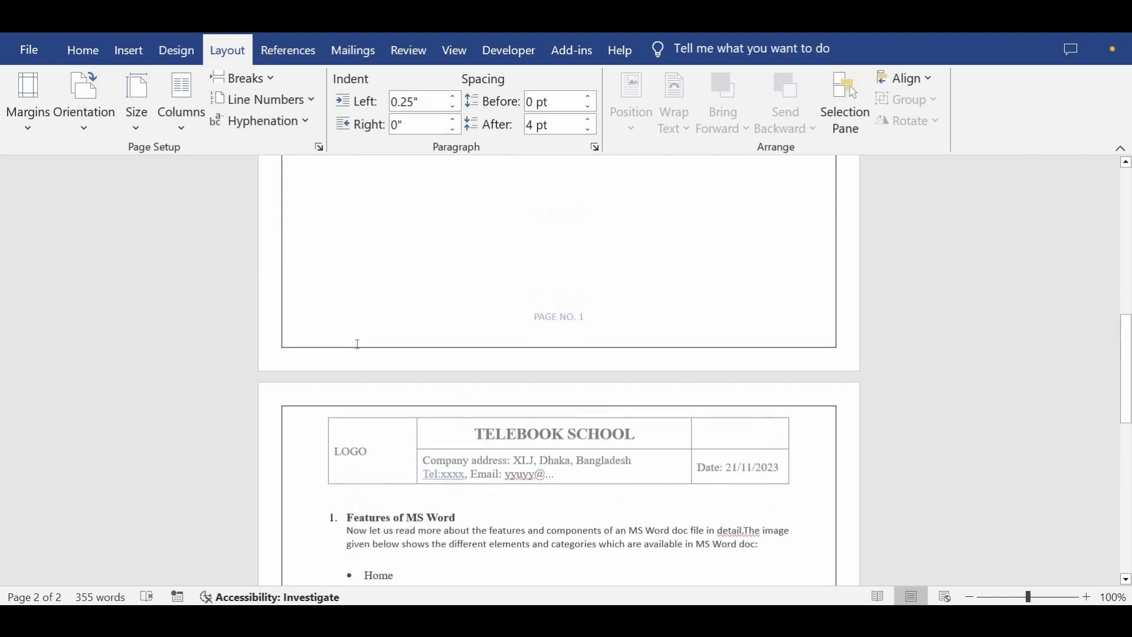
- Delete the bulleted list of Home, Insert and Design below the "Features of MS Word" paragraph on page 2
scroll(365, 348, up, 3)
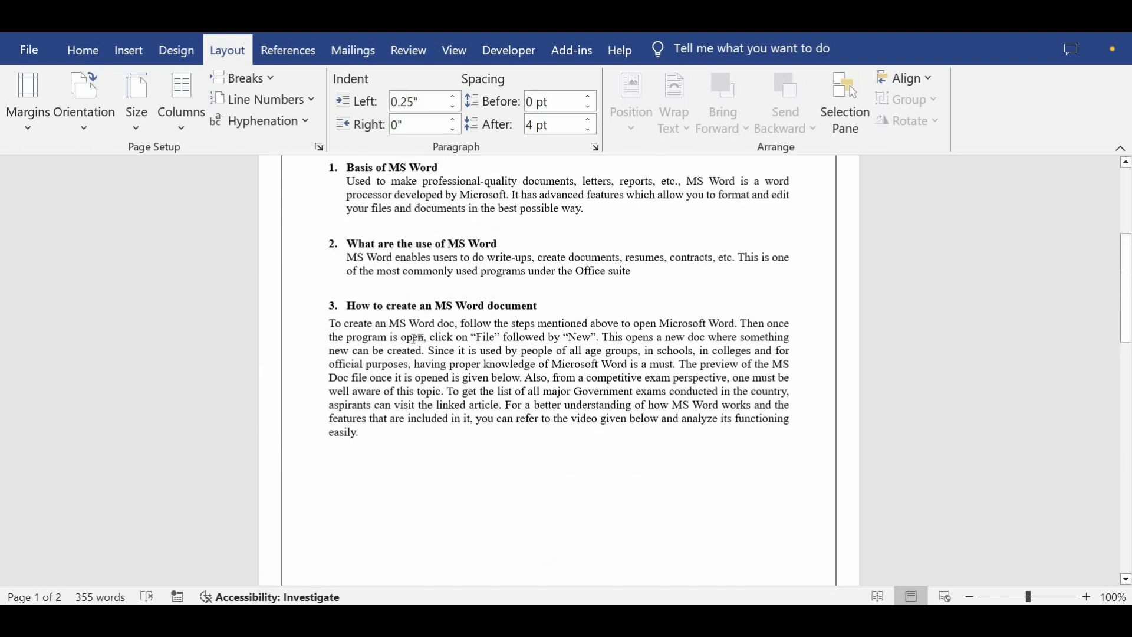
scroll(417, 415, down, 9)
scroll(413, 431, down, 2)
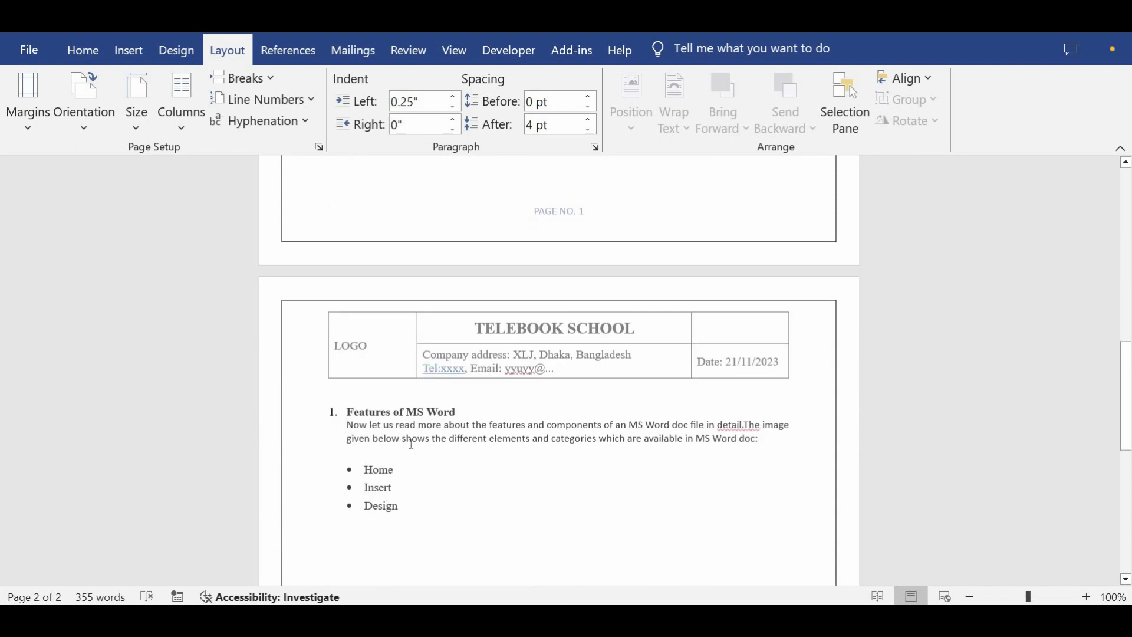
scroll(405, 502, down, 2)
drag(403, 451, 353, 397)
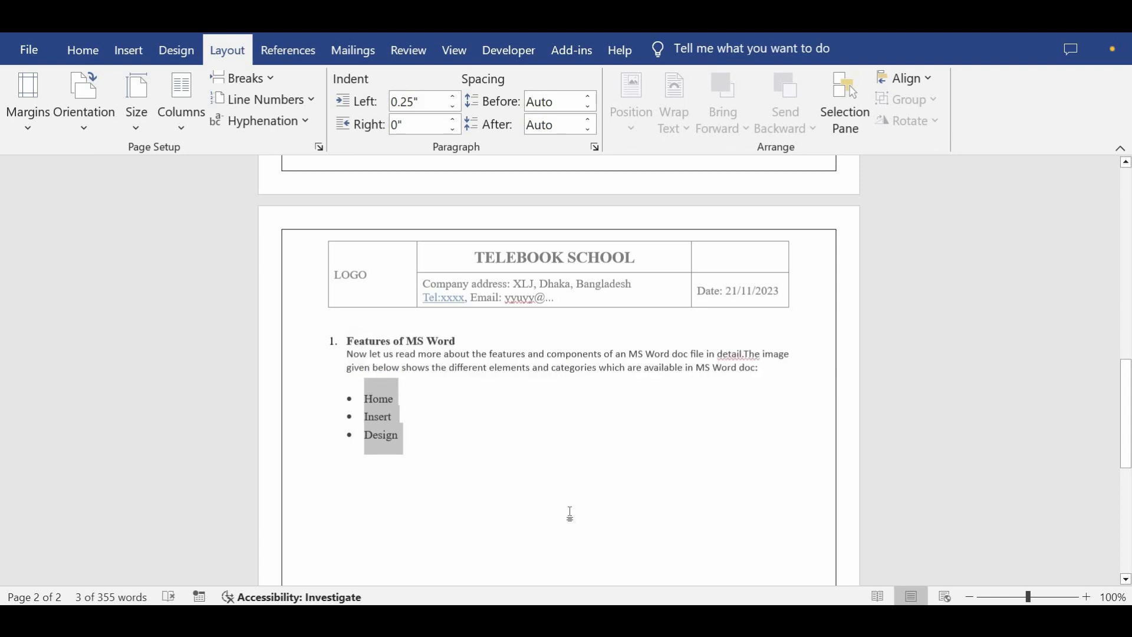
key(Delete)
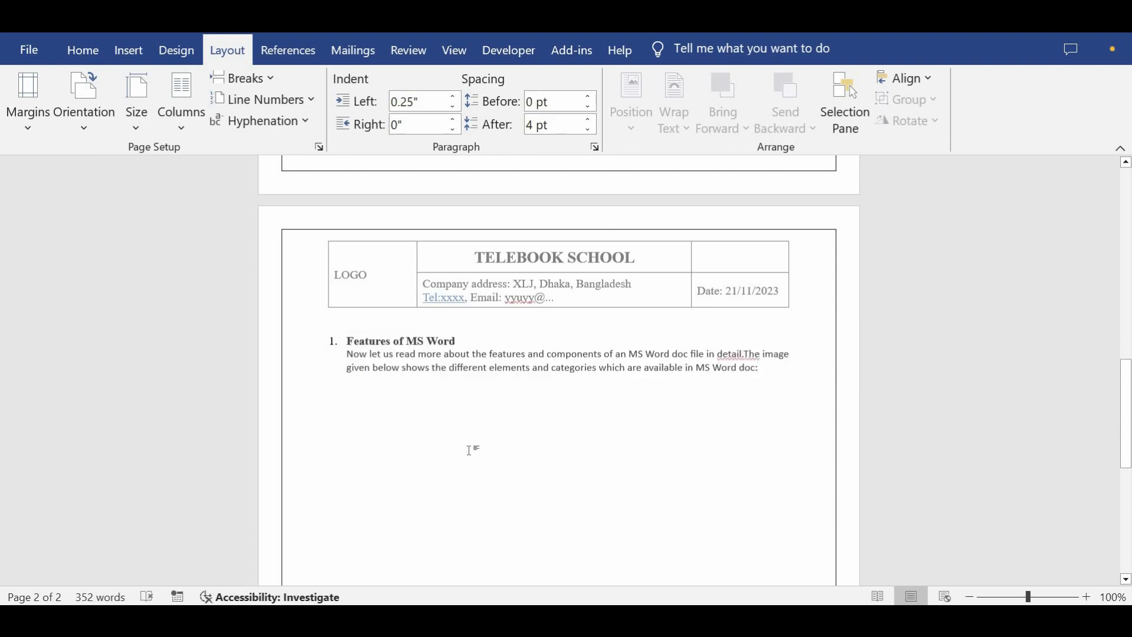
- Start a new line below the "Now let us read more" paragraph and give it the four-diamond bullet
scroll(430, 480, up, 2)
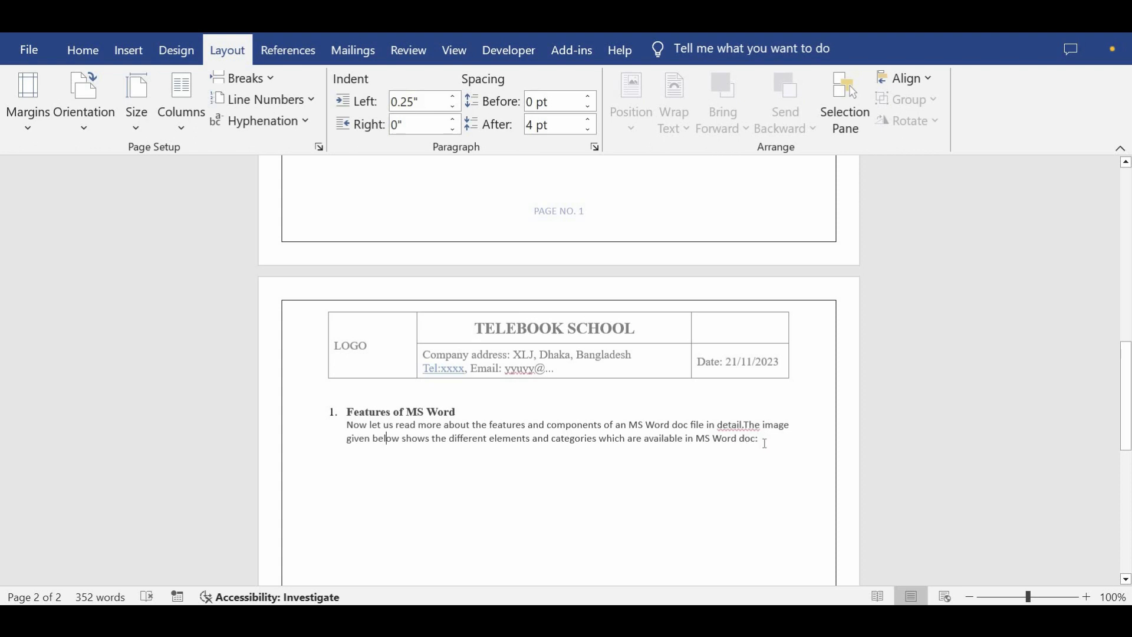
key(Return)
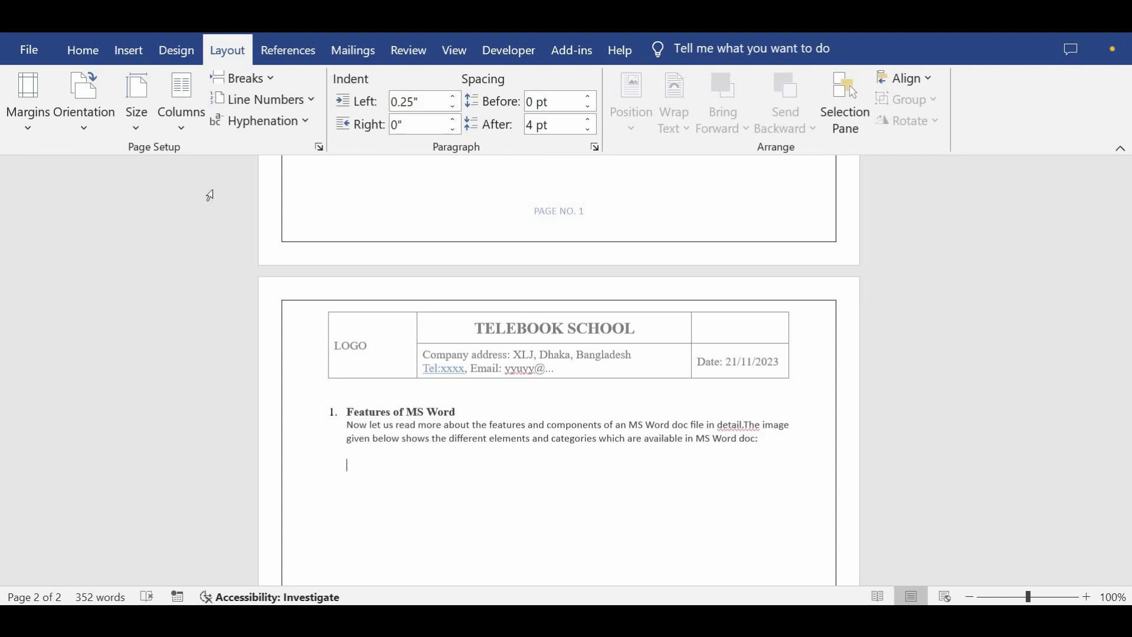
click(128, 52)
click(82, 52)
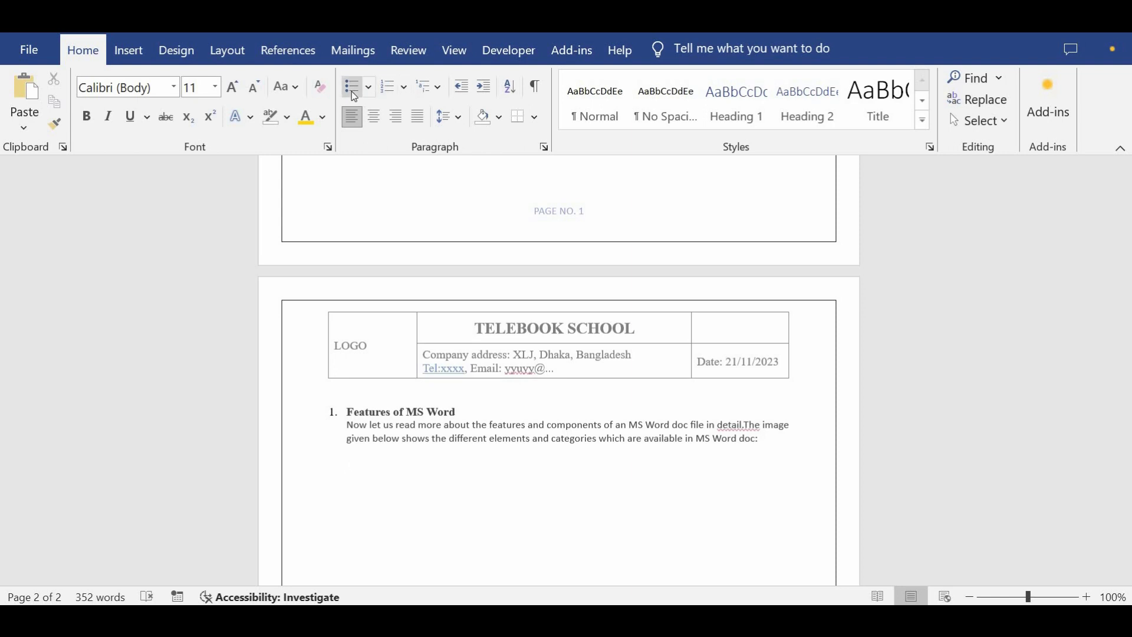
click(369, 90)
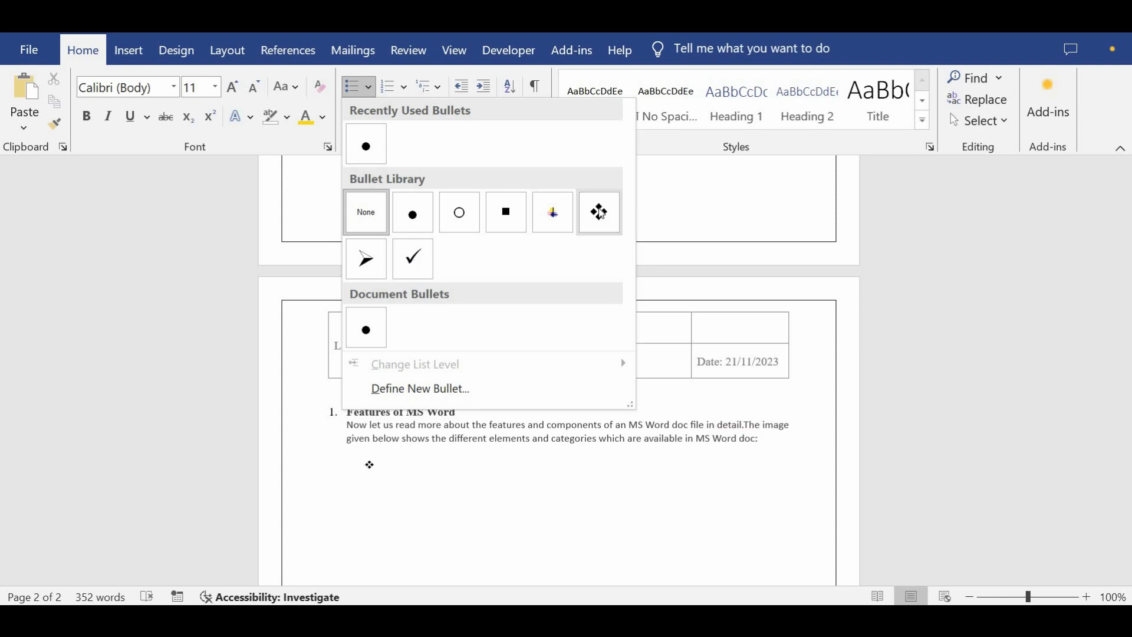
click(419, 459)
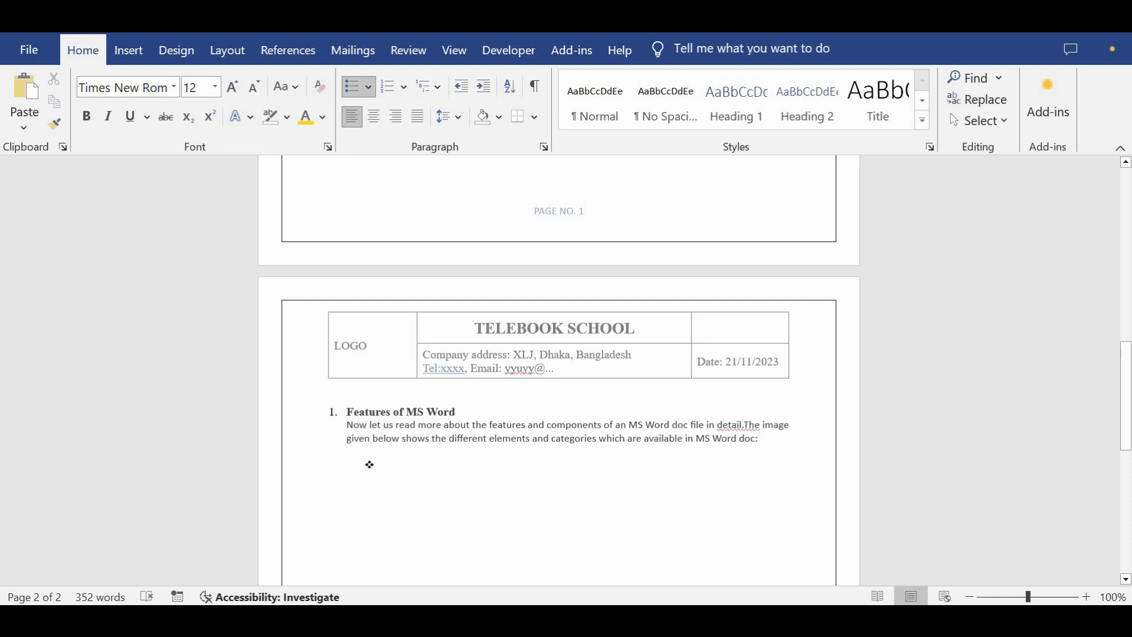
- Enter the list items Home, Insert and Design as three separate diamond bullets
text(Home)
key(Return)
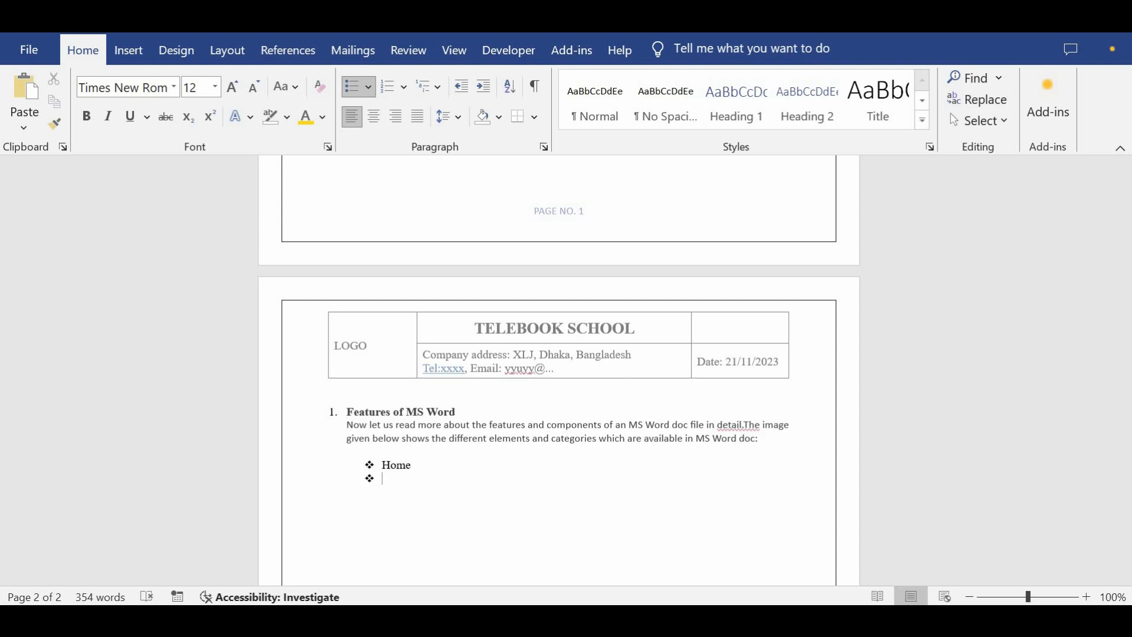
text(Insert)
key(Return)
text(Design)
key(Up)
key(Home)
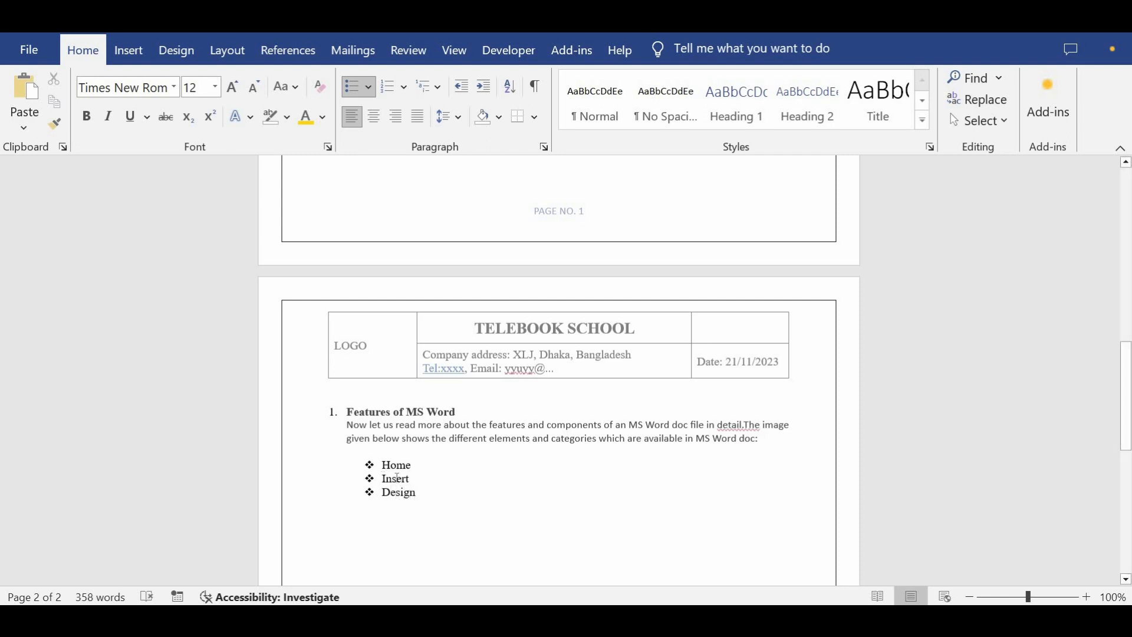
- End the bulleted list after "Design" and start an unbulleted line at the left margin below it
scroll(422, 402, down, 3)
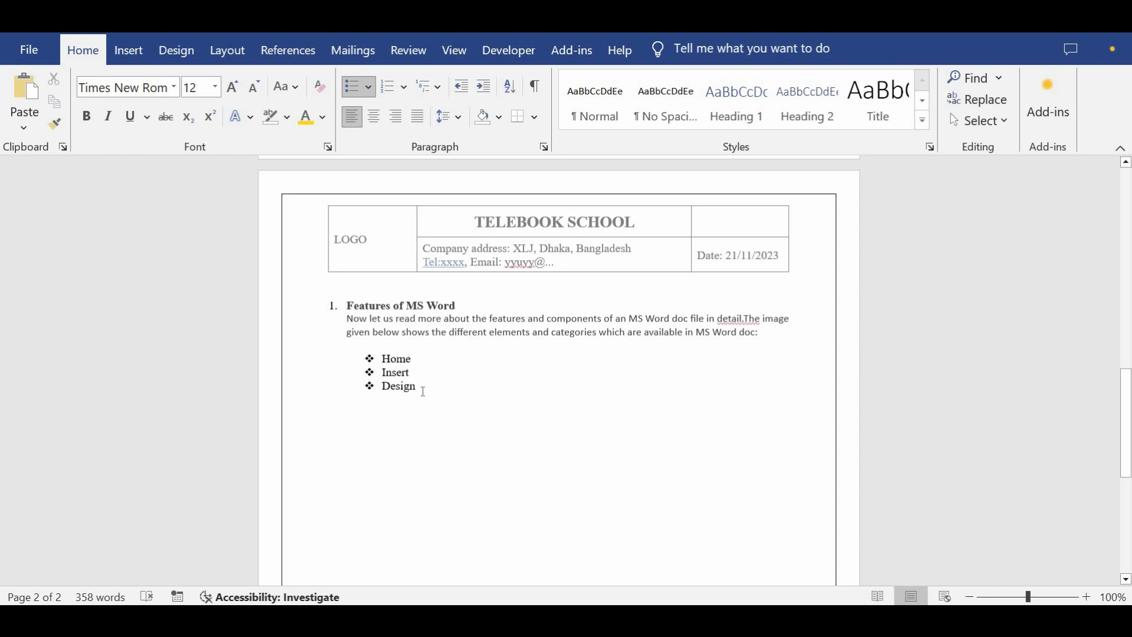
click(416, 386)
key(Return)
key(BackSpace)
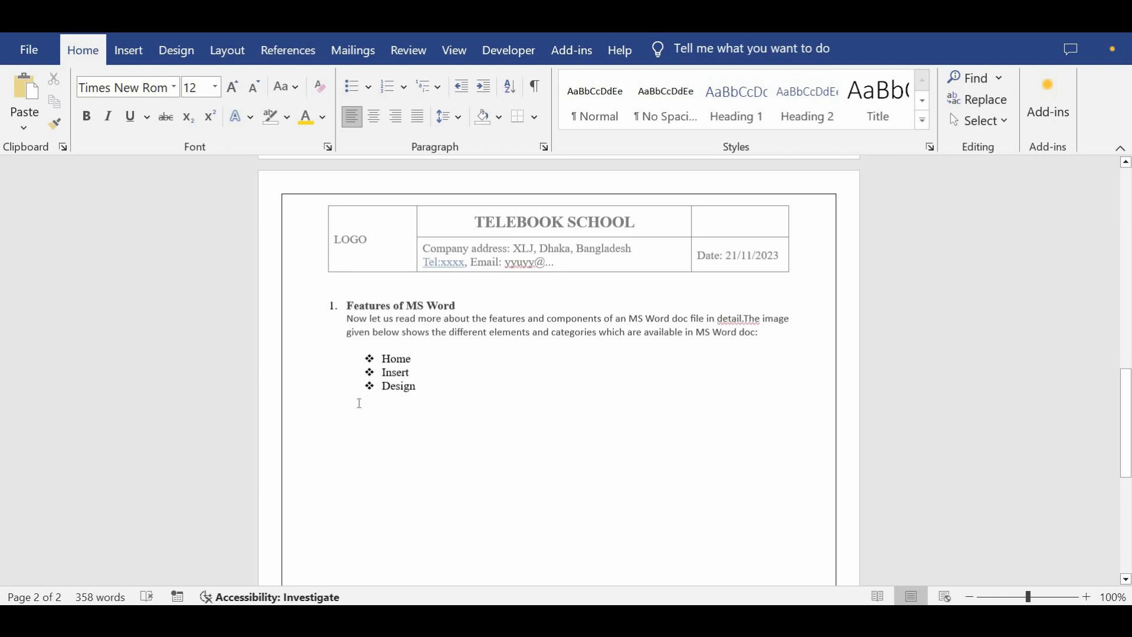
key(BackSpace)
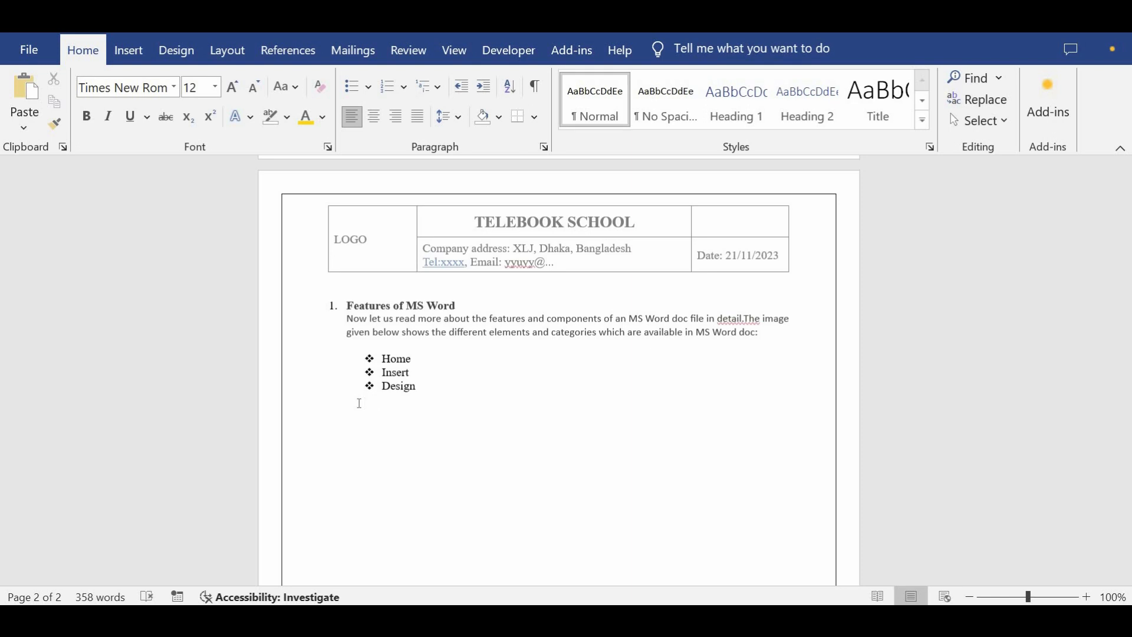
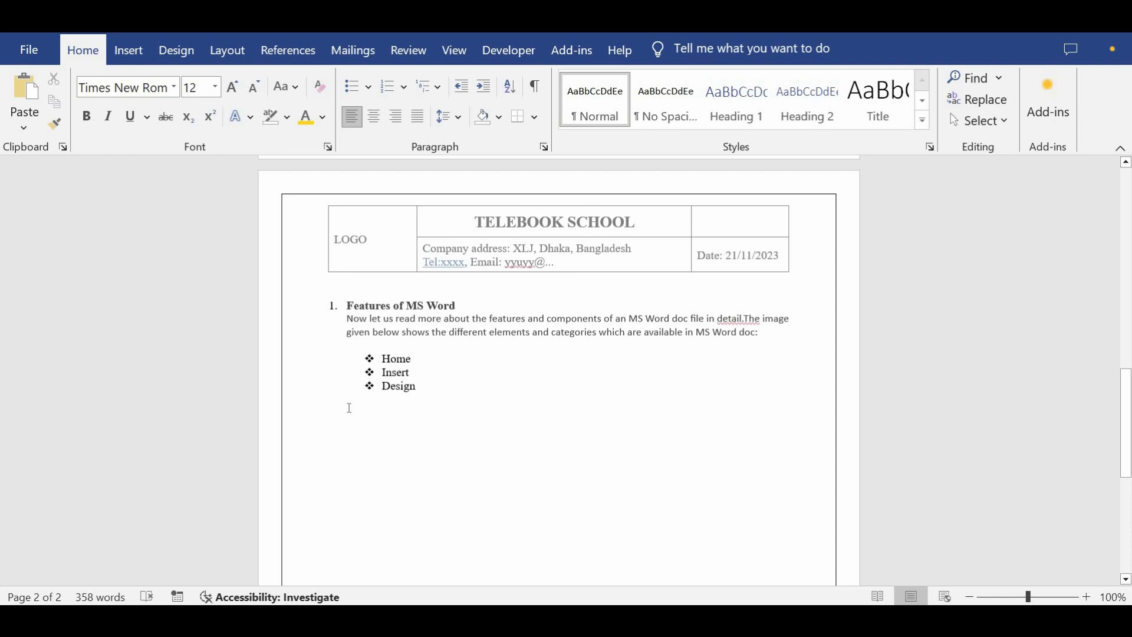
- Write the closing line "Thank you for Watching this Video." below the diamond-bulleted list
text(Thank)
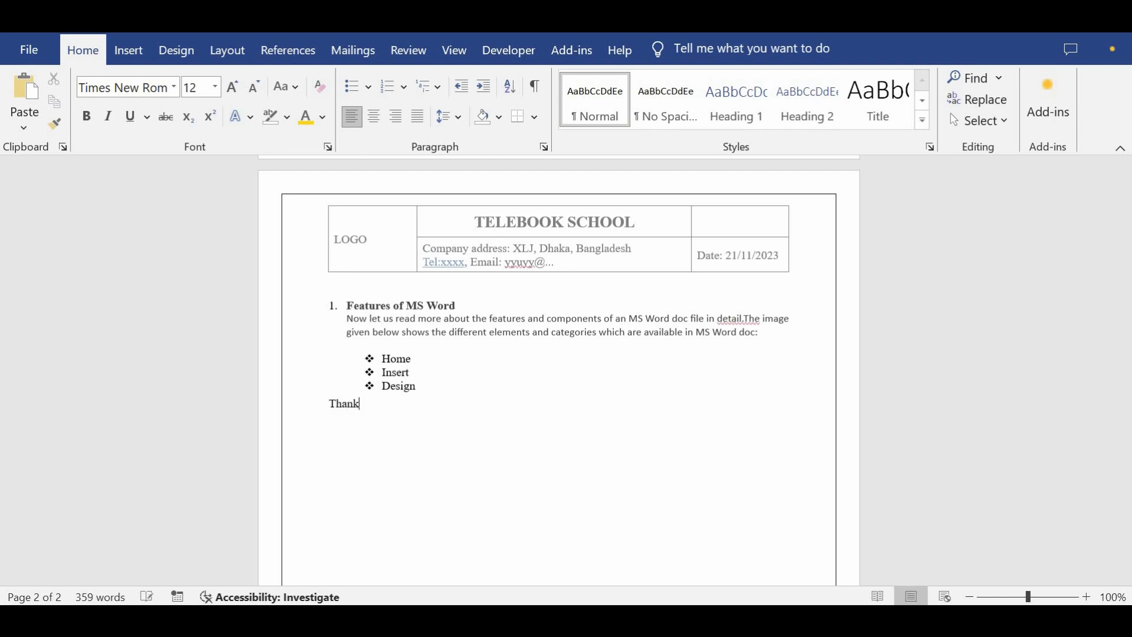
text( you for Wathing this)
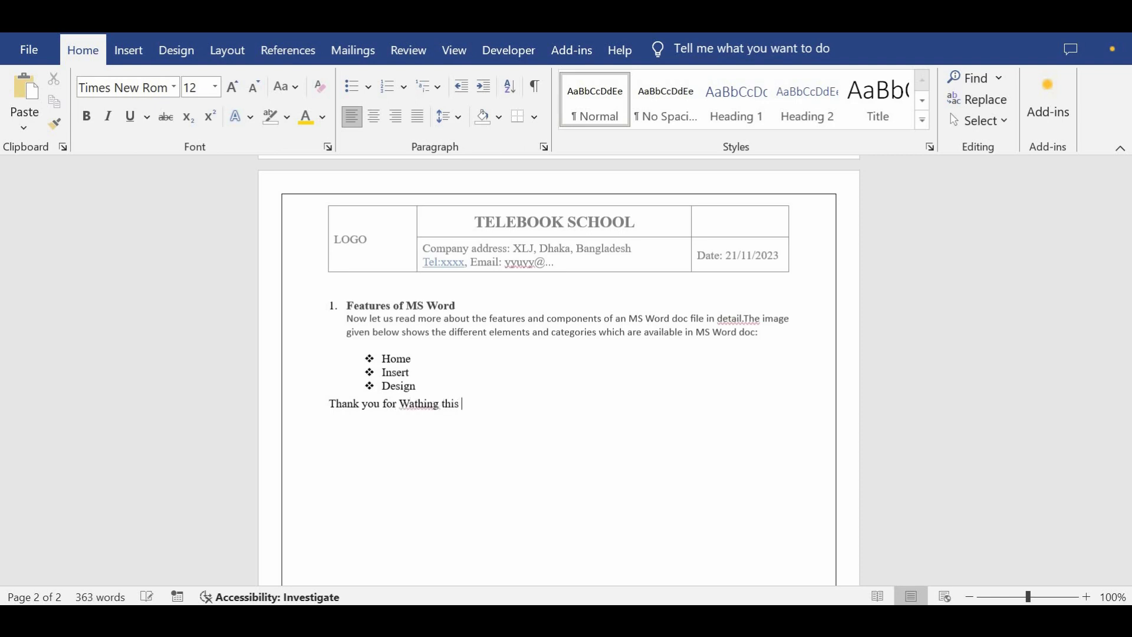
click(419, 405)
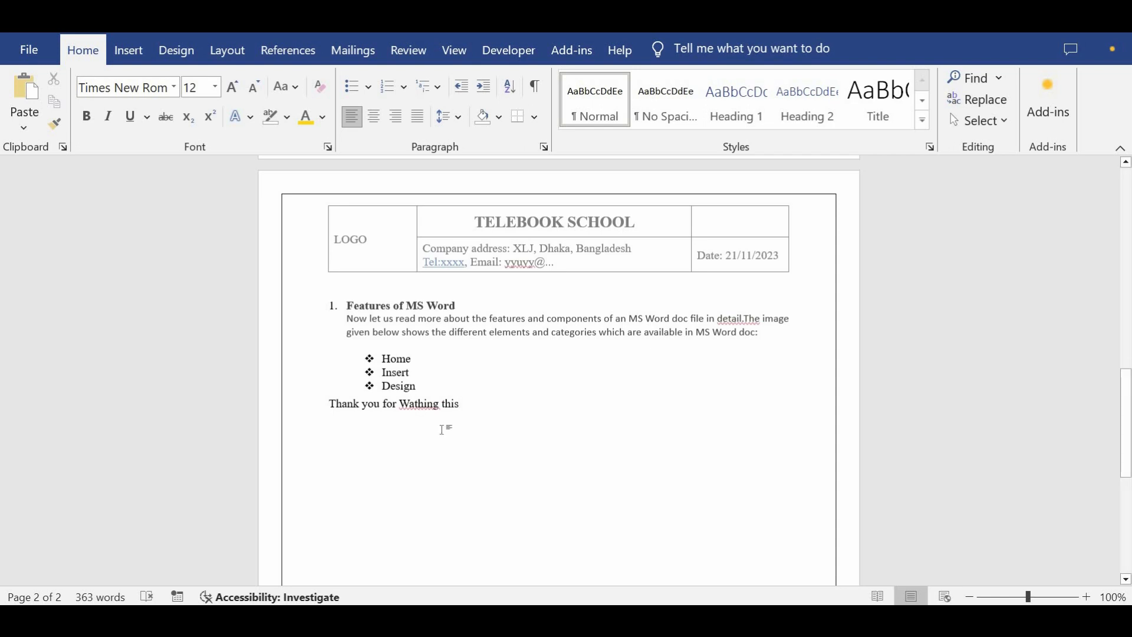
text(c)
text( Video.)
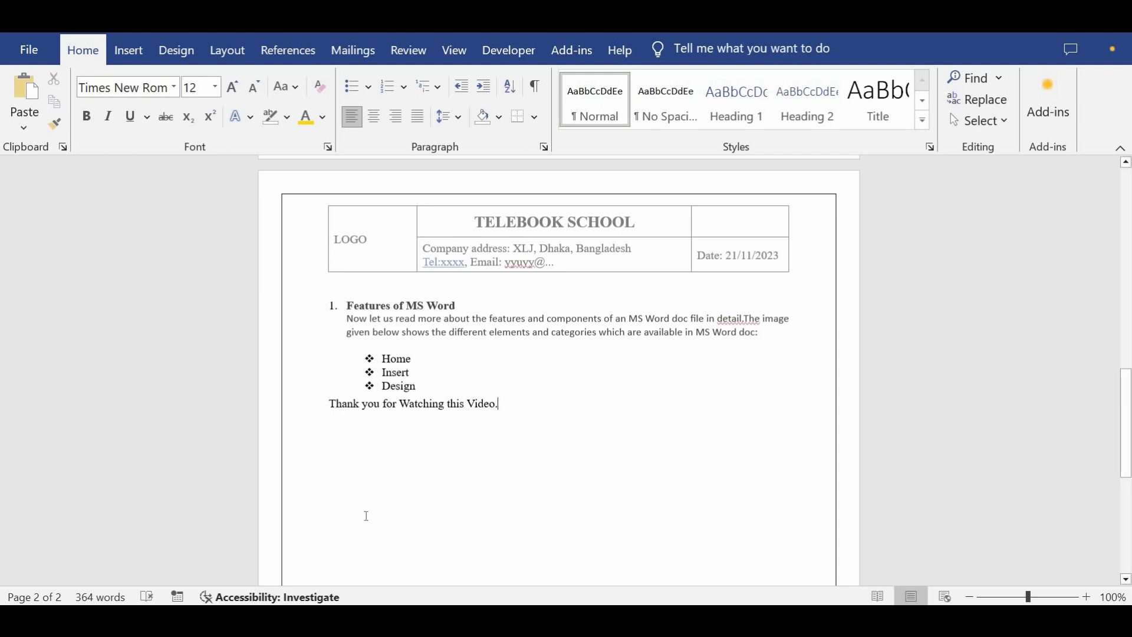
- Review both pages of the finished document, from the header table and introduction to the numbered sections and closing line
scroll(479, 490, up, 5)
scroll(480, 491, up, 8)
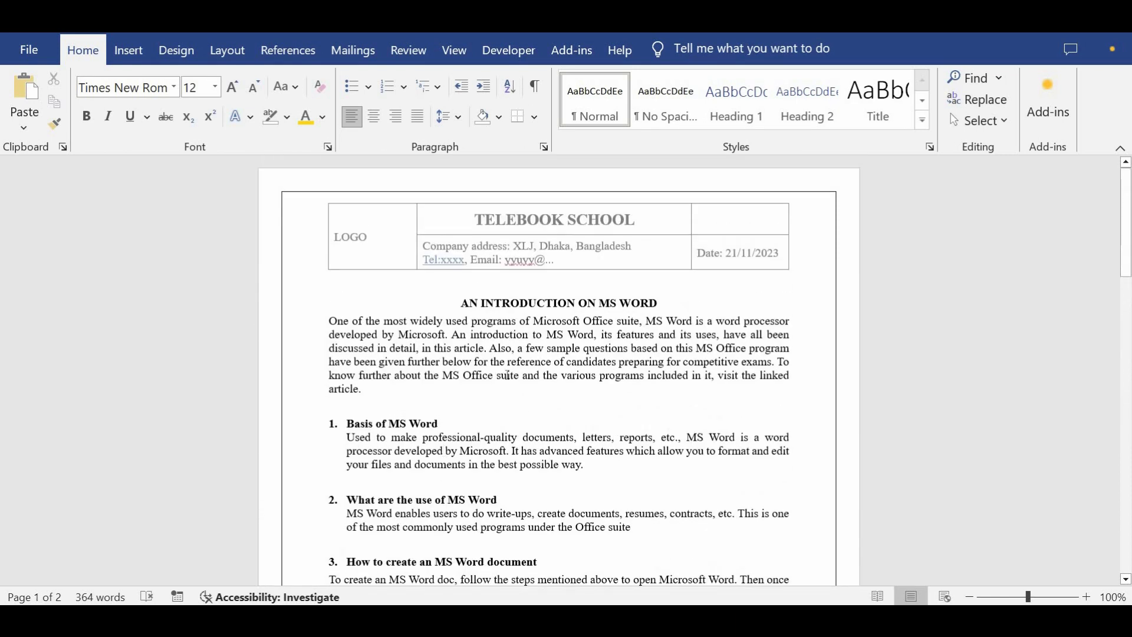
scroll(617, 392, down, 3)
scroll(622, 399, up, 3)
scroll(622, 399, down, 8)
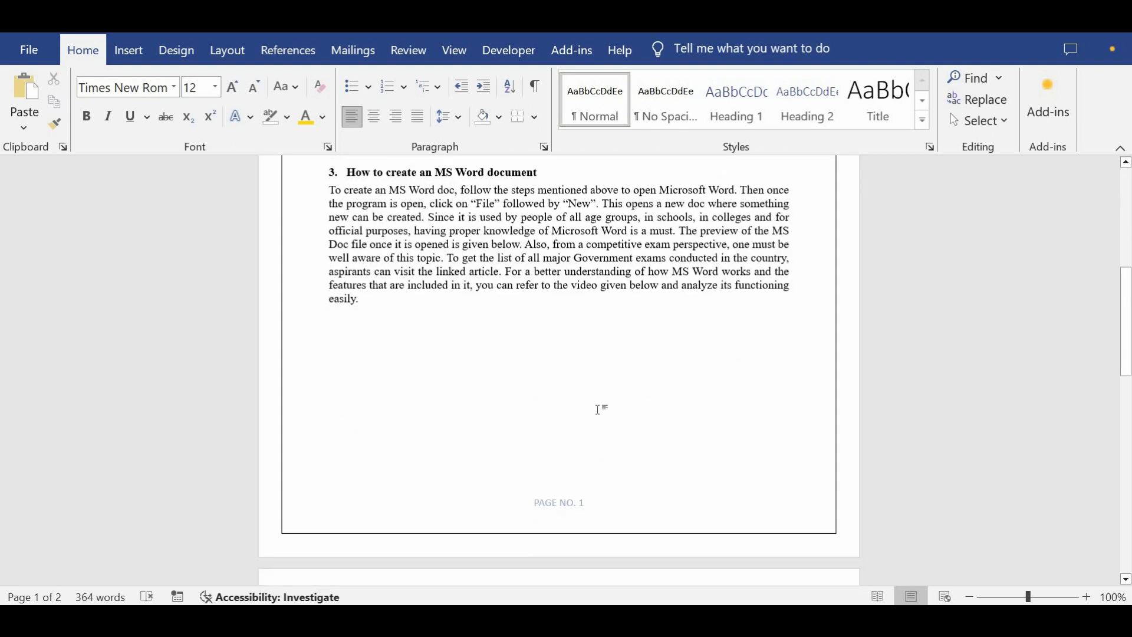
scroll(599, 411, up, 3)
scroll(599, 419, down, 12)
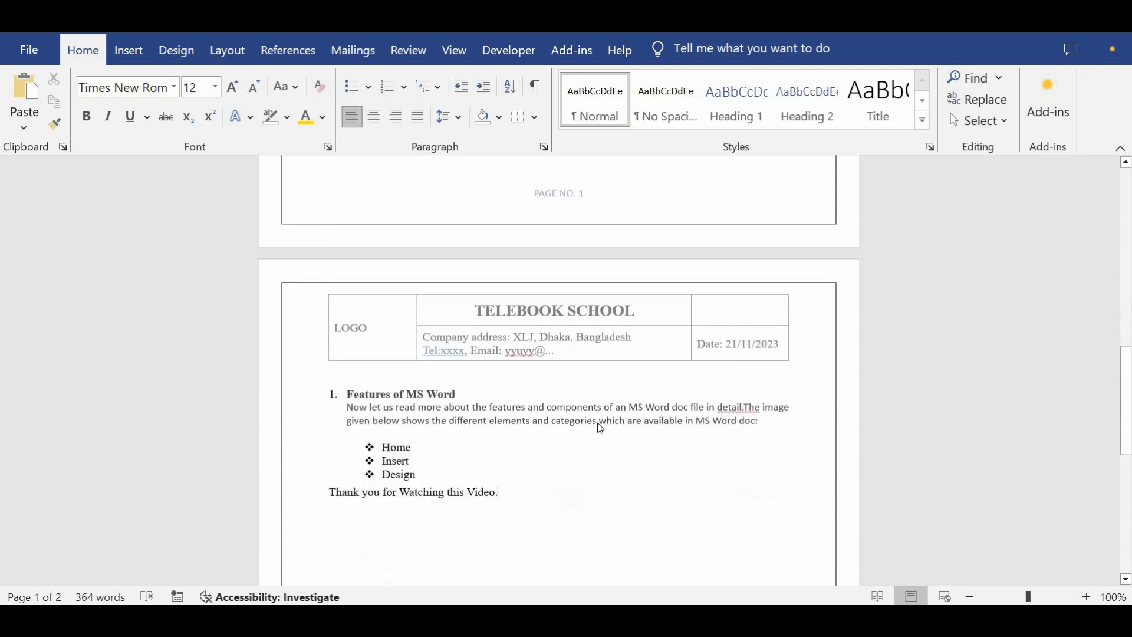
scroll(583, 431, up, 3)
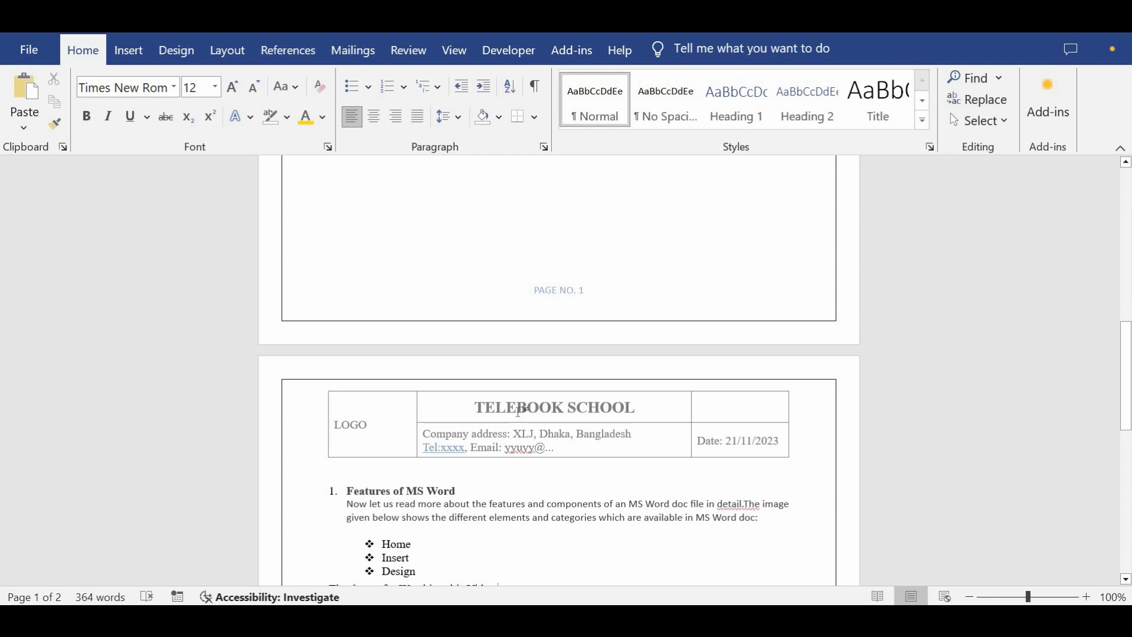
scroll(521, 406, up, 5)
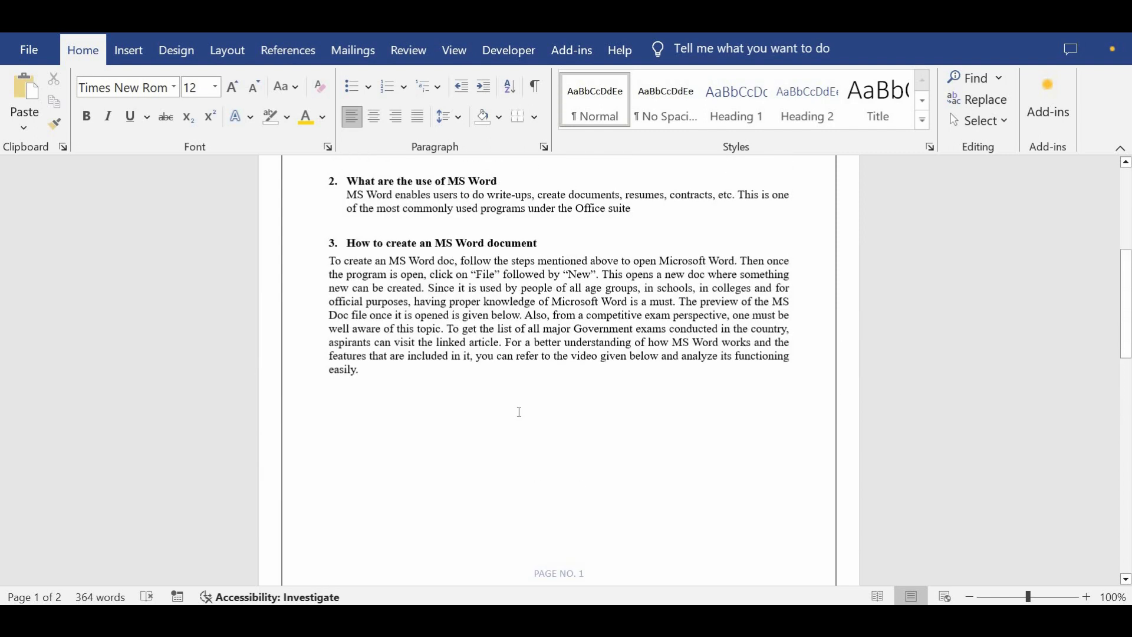
scroll(520, 411, up, 6)
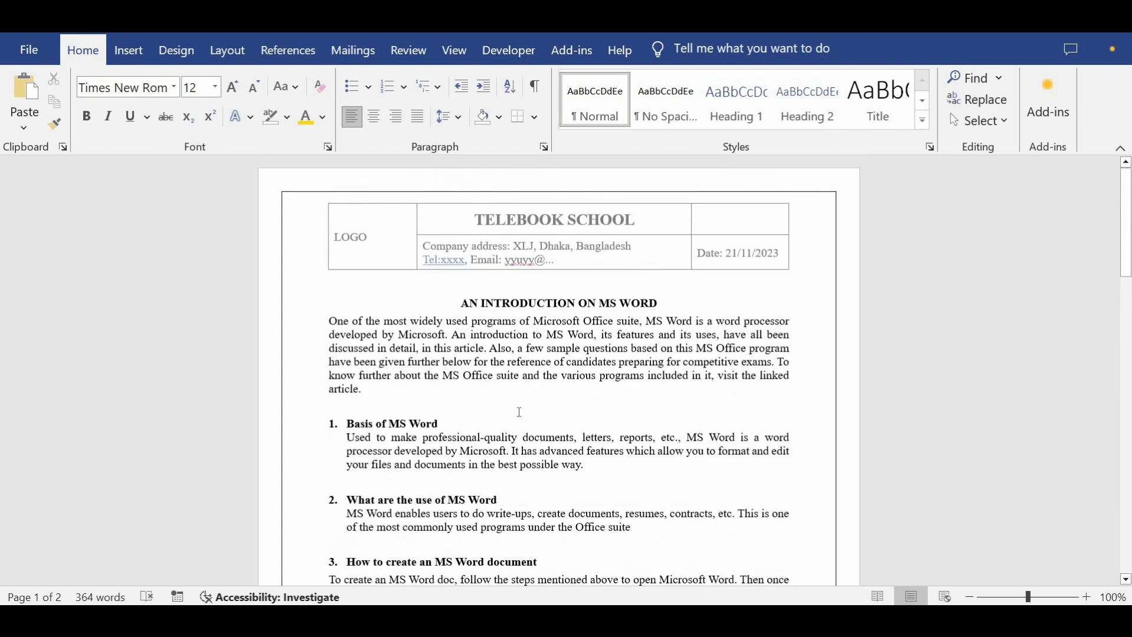
scroll(520, 411, down, 2)
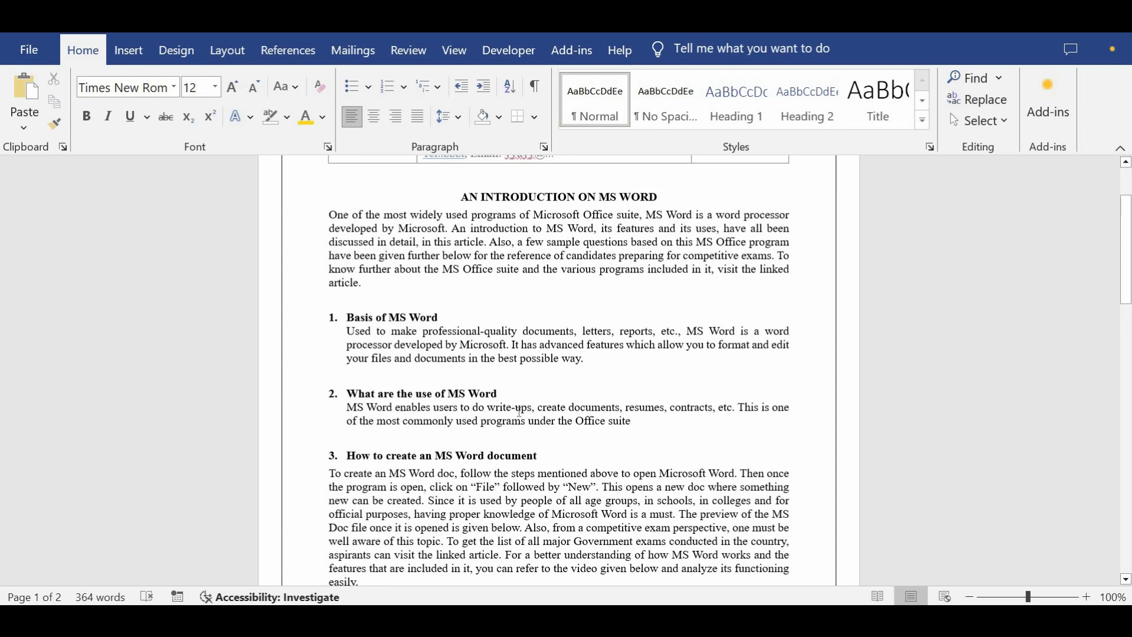